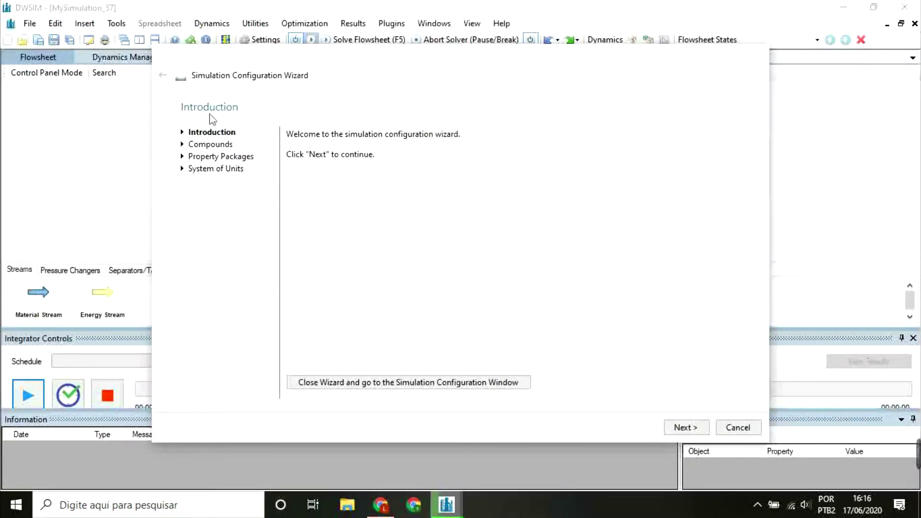
Add carbon monoxide, hydrogen and methanol as the simulation's compounds in the configuration wizard
{"action": "left_click", "coordinate": [679, 427]}
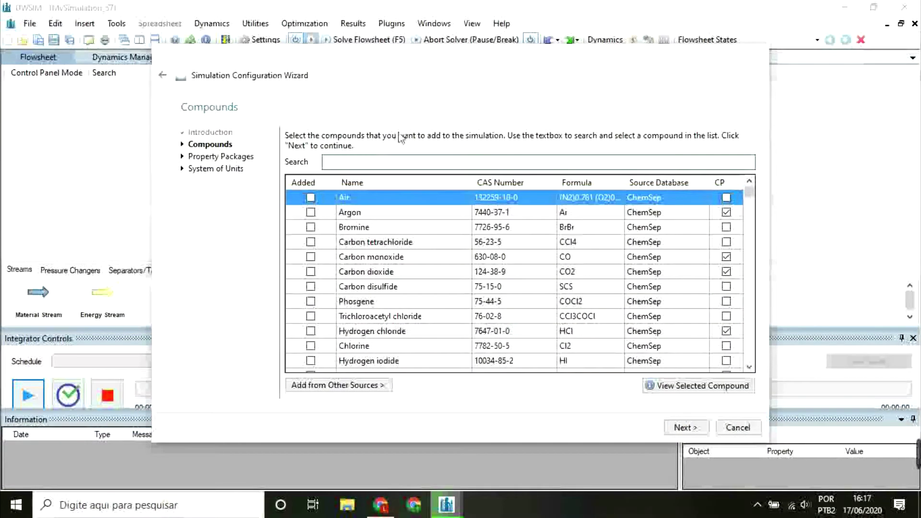
{"action": "type", "text": "CO"}
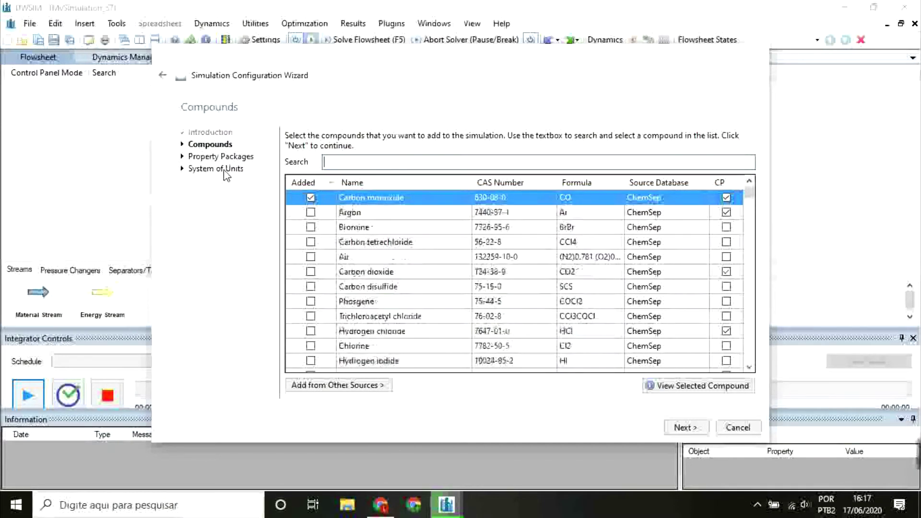
{"action": "type", "text": "Hydr"}
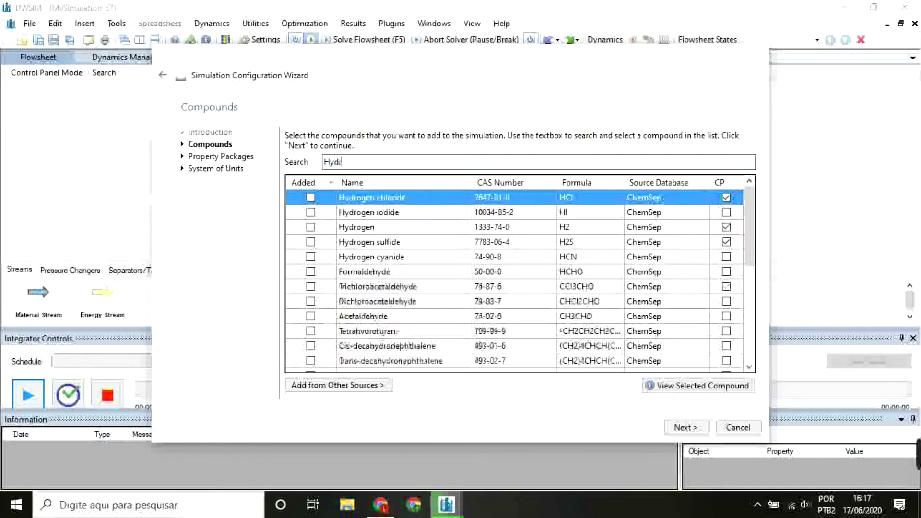
{"action": "left_click", "coordinate": [310, 227]}
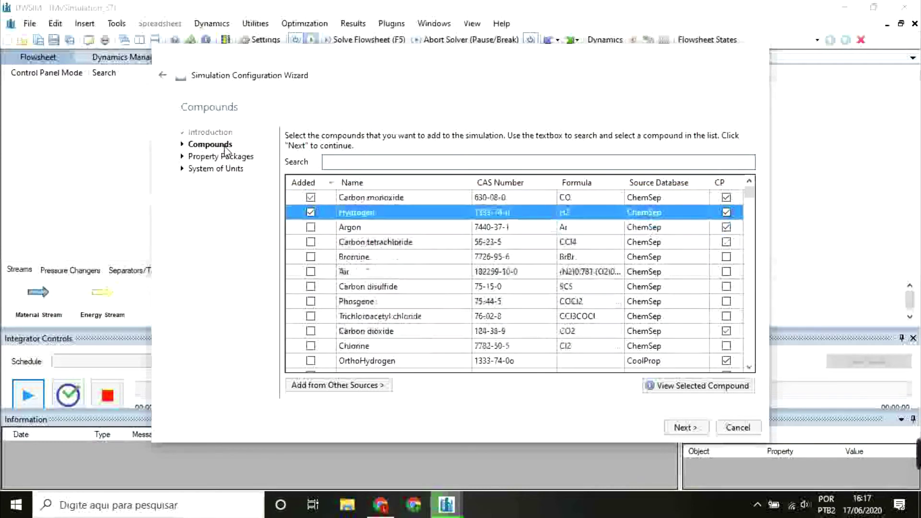
{"action": "type", "text": "Metha"}
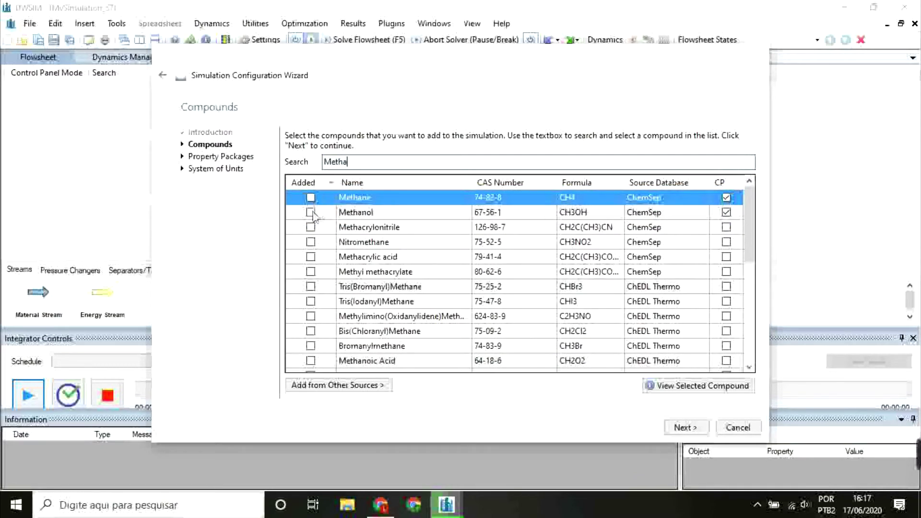
{"action": "left_click", "coordinate": [310, 213]}
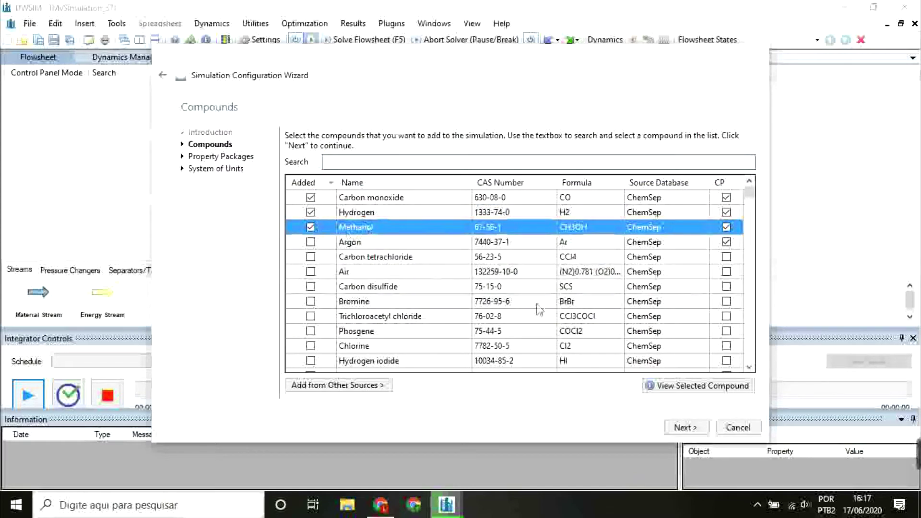
Add Raoult's Law as the simulation's property package
{"action": "left_click", "coordinate": [684, 427]}
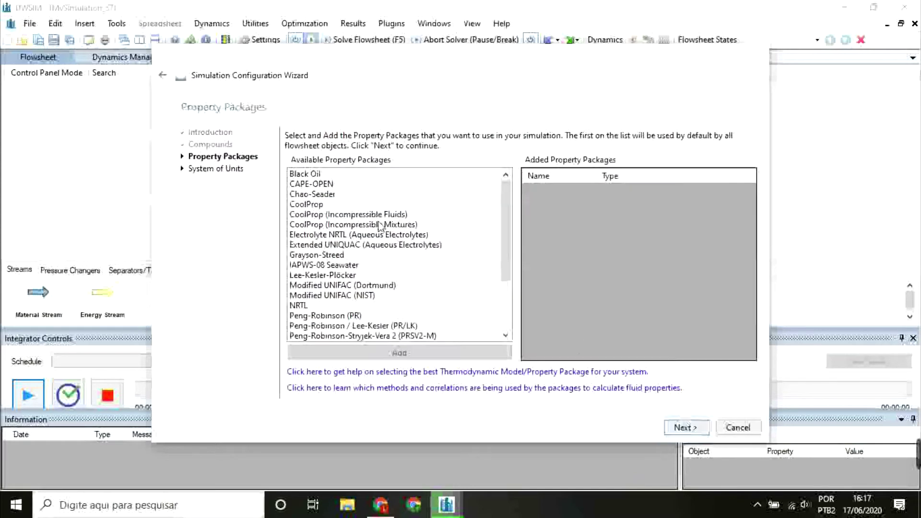
{"action": "scroll", "coordinate": [420, 293], "scroll_direction": "down", "scroll_amount": 3}
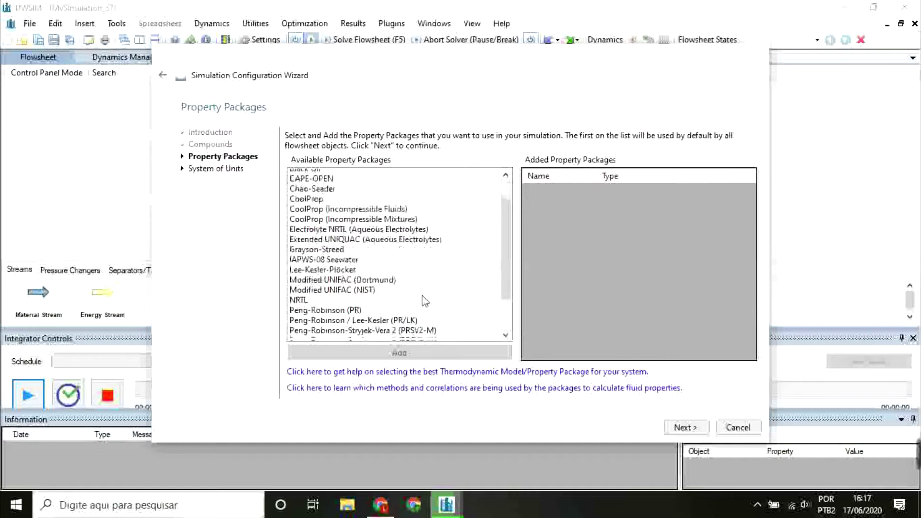
{"action": "double_click", "coordinate": [329, 275]}
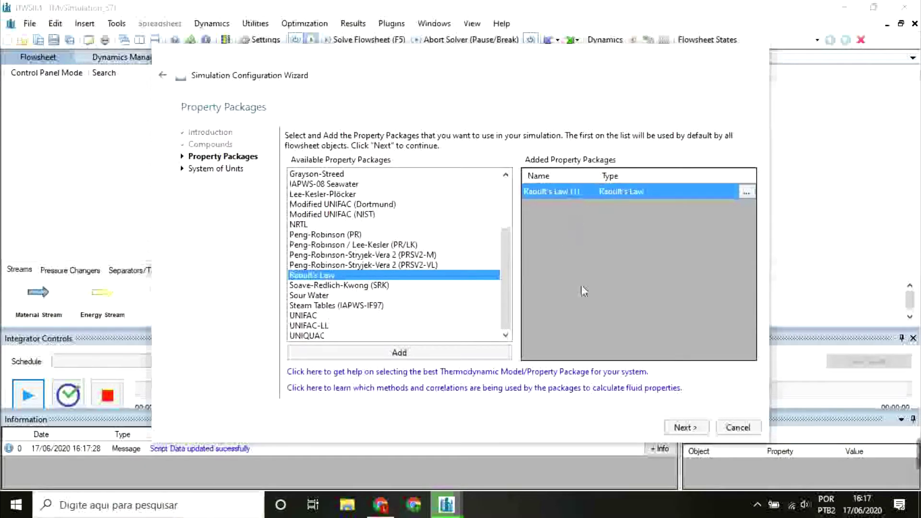
Create and add a custom system of units called Exemplo with temperature in C and pressure in MPa
{"action": "left_click", "coordinate": [686, 428]}
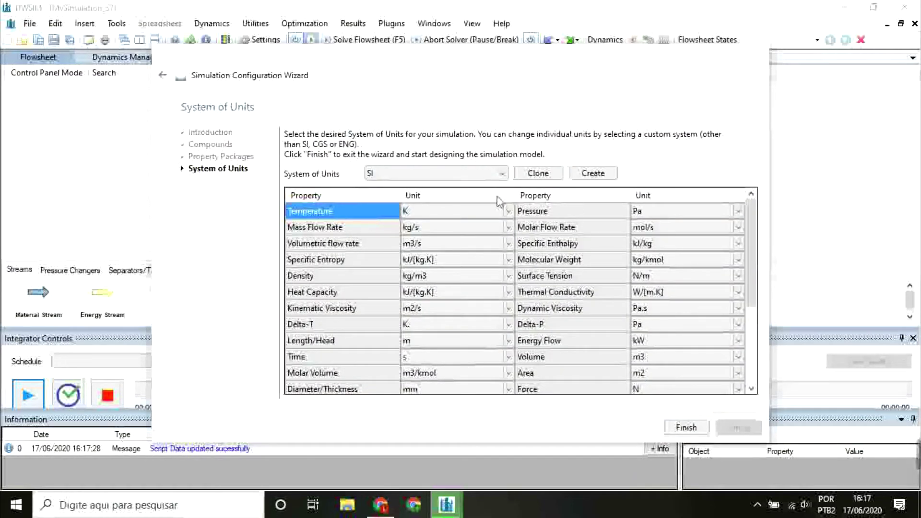
{"action": "left_click", "coordinate": [594, 175]}
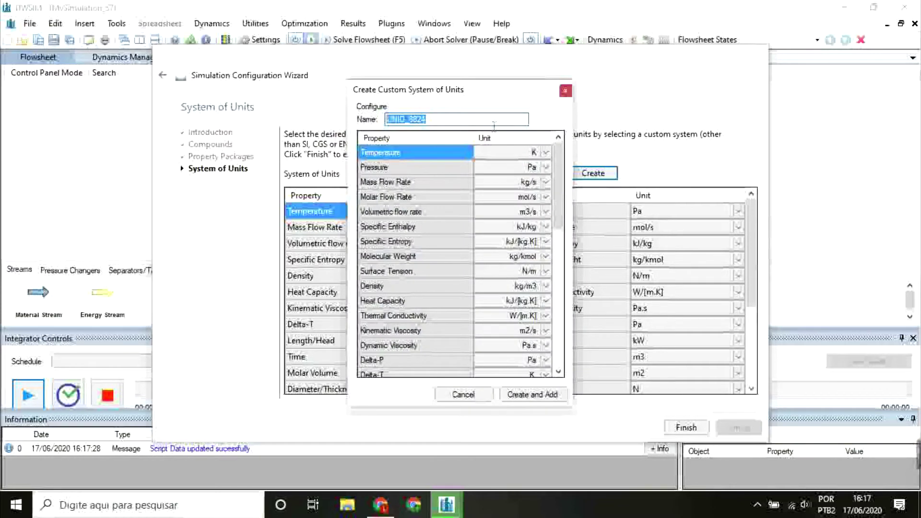
{"action": "type", "text": "Exemplo"}
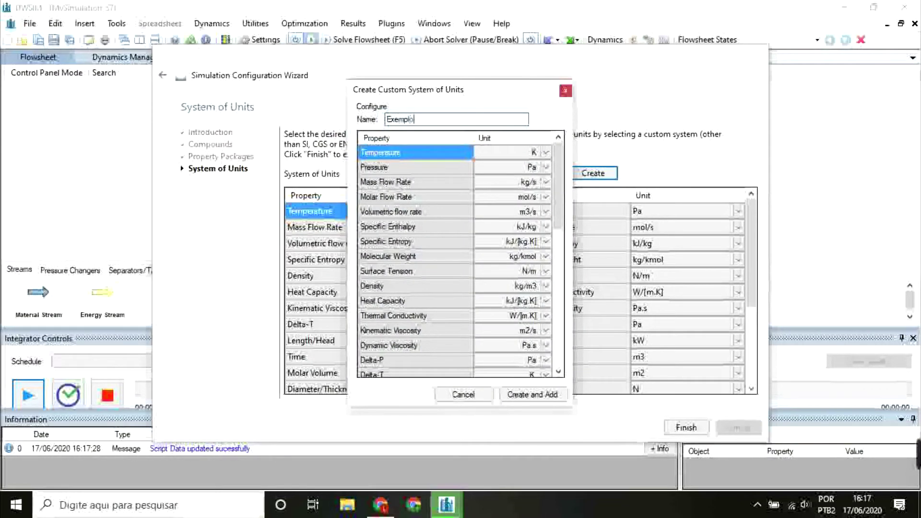
{"action": "left_click", "coordinate": [545, 153]}
{"action": "left_click", "coordinate": [525, 184]}
{"action": "left_click", "coordinate": [541, 167]}
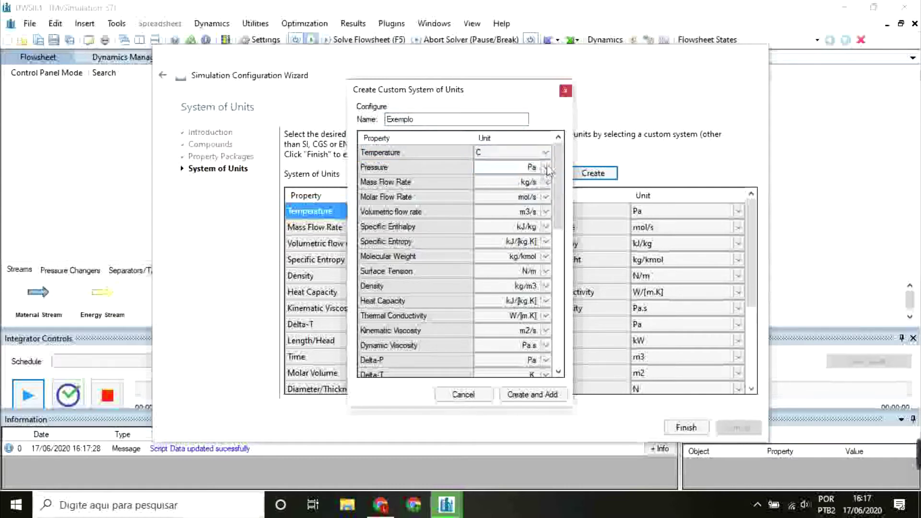
{"action": "left_click", "coordinate": [542, 167]}
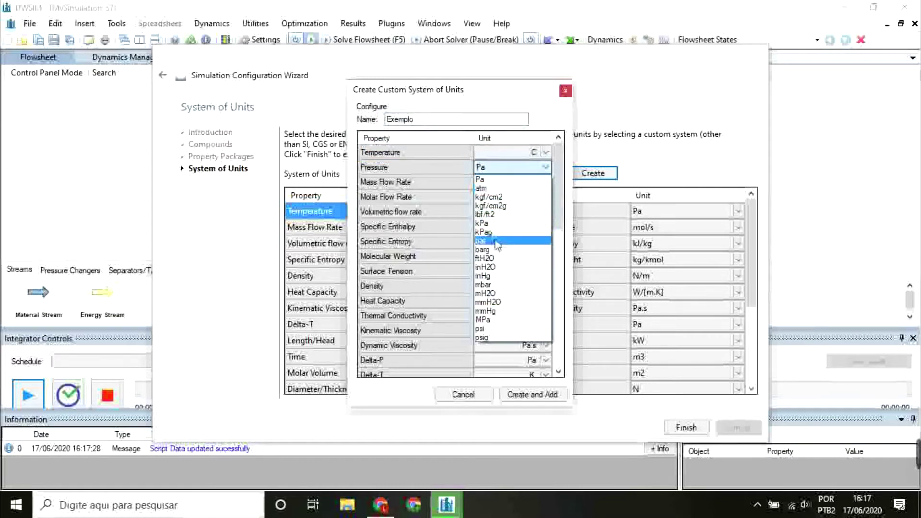
{"action": "left_click", "coordinate": [484, 319]}
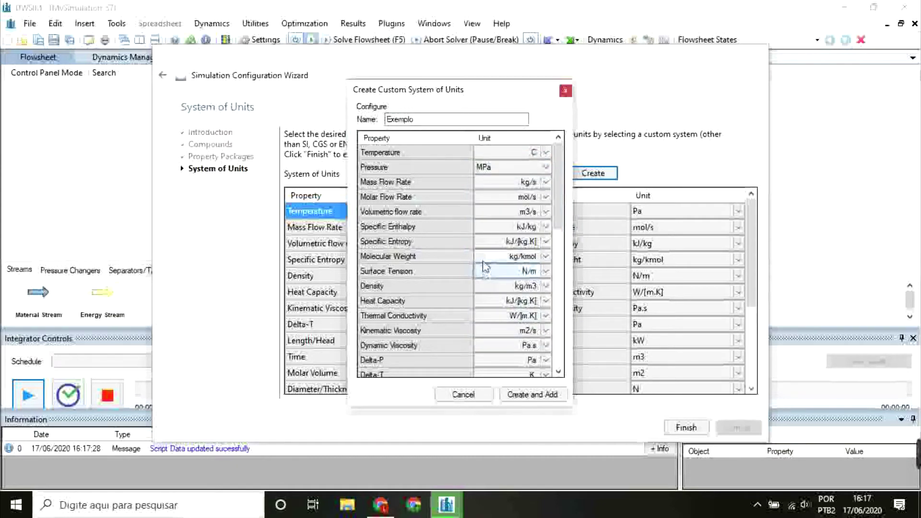
{"action": "left_click", "coordinate": [546, 393]}
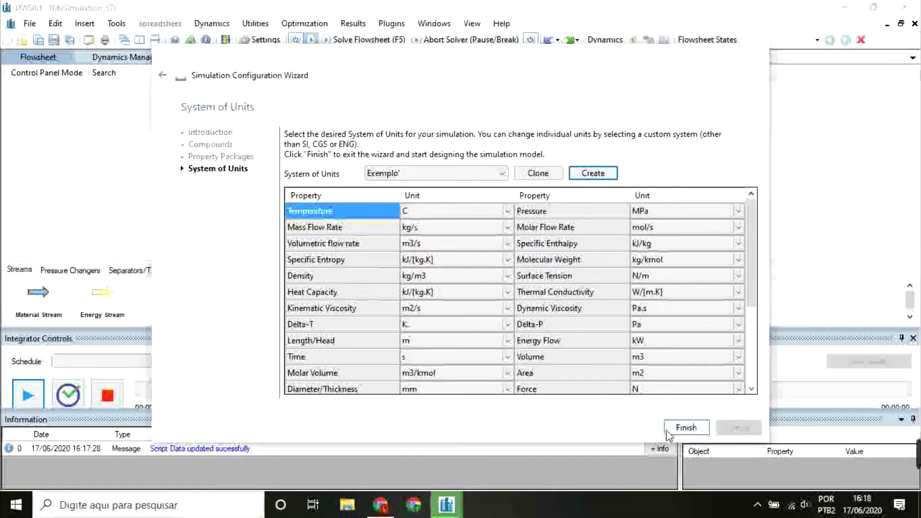
Finish the configuration wizard and close the Integrator Controls to free space for the flowsheet
{"action": "left_click", "coordinate": [685, 427]}
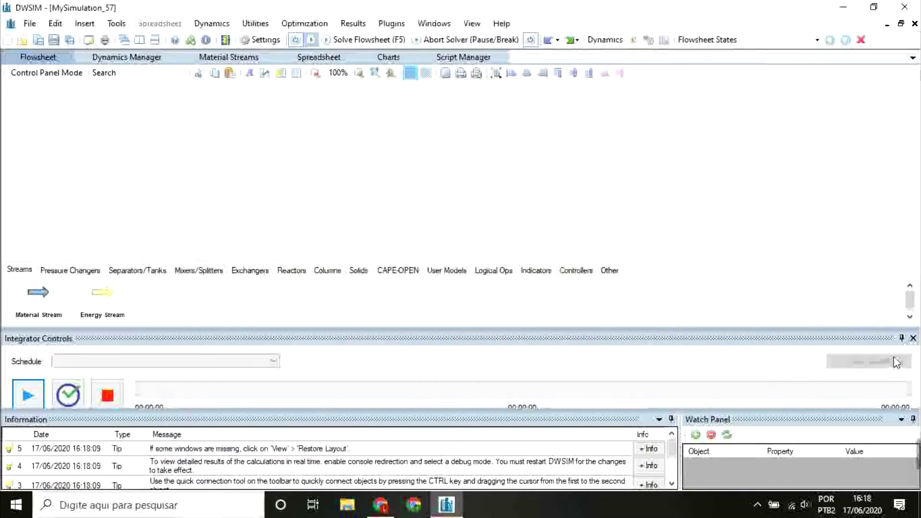
{"action": "left_click", "coordinate": [912, 338]}
{"action": "left_click_drag", "start_coordinate": [520, 340], "coordinate": [518, 402]}
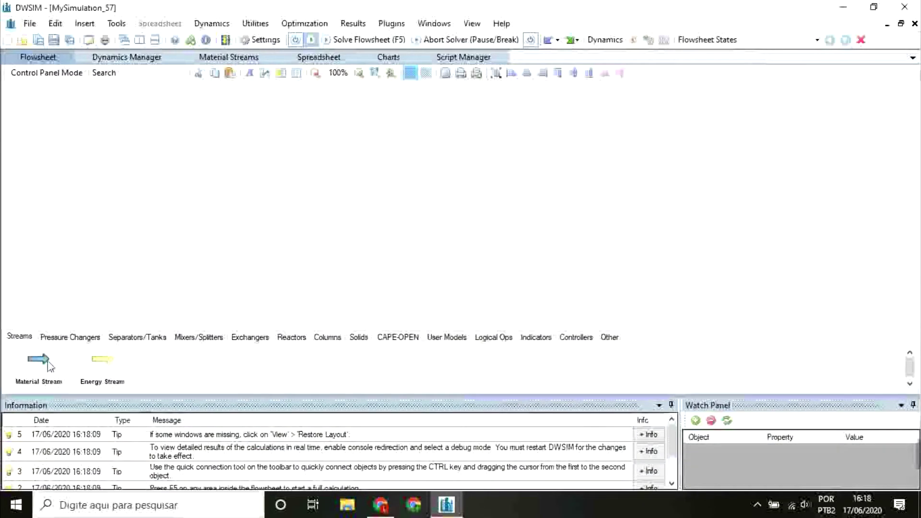
Place a material stream in the upper part of the flowsheet and name it Alimentação Global
{"action": "left_click_drag", "start_coordinate": [54, 367], "coordinate": [192, 168]}
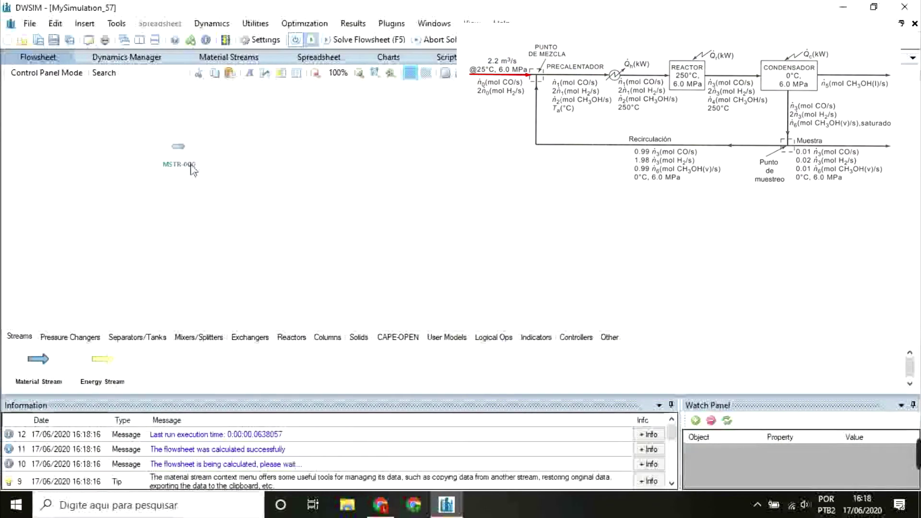
{"action": "left_click", "coordinate": [192, 168]}
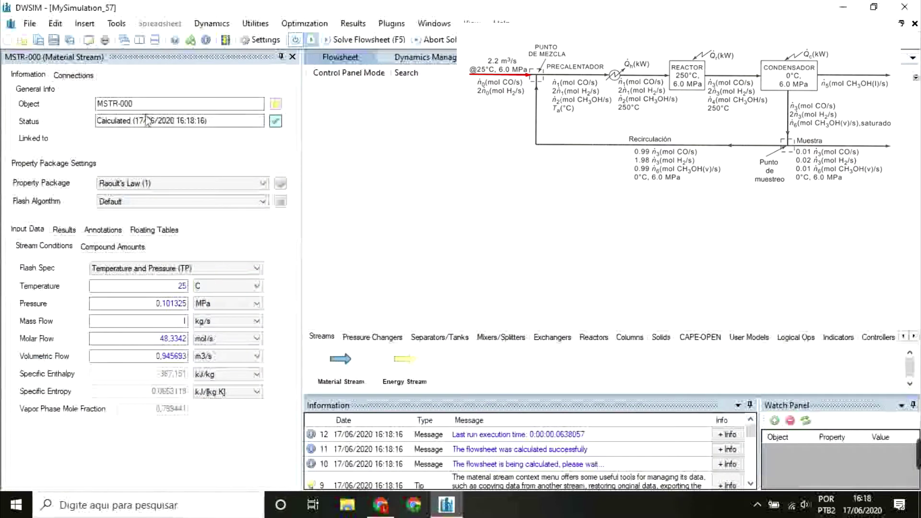
{"action": "left_click", "coordinate": [42, 112]}
{"action": "type", "text": "Alimentação Glo"}
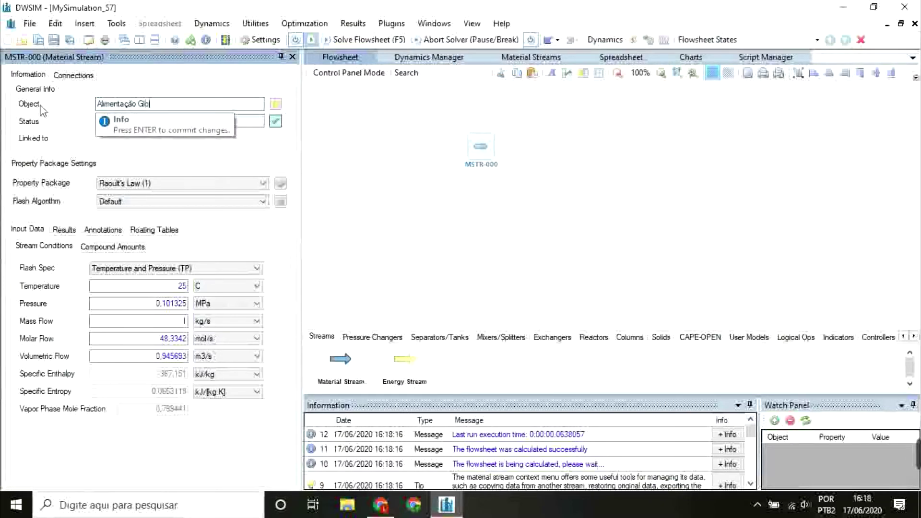
{"action": "type", "text": "bal"}
{"action": "key", "text": "Return"}
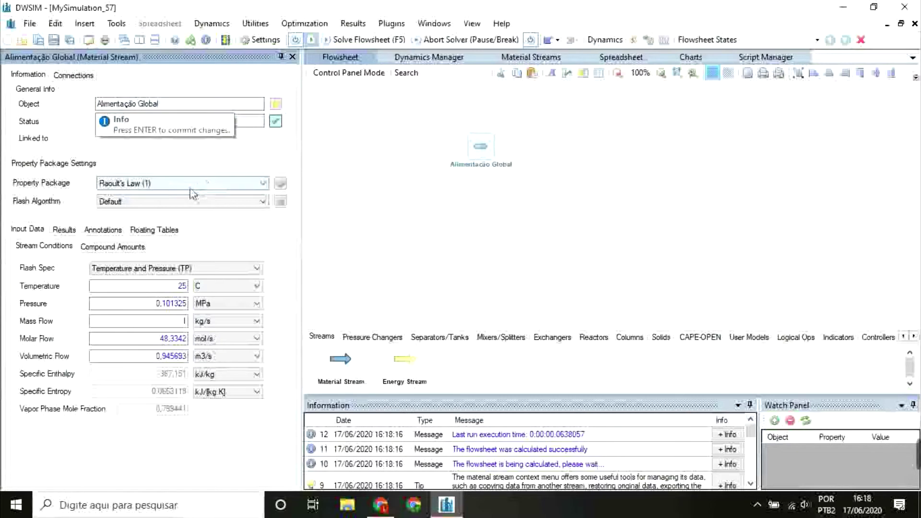
Set the pressure of the Alimentação Global stream to 6 MPa
{"action": "left_click", "coordinate": [163, 303]}
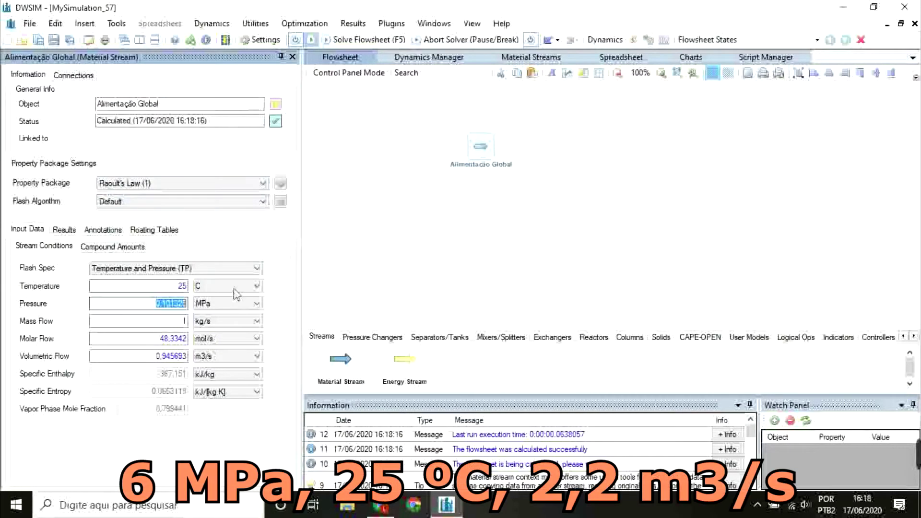
{"action": "type", "text": "6"}
{"action": "key", "text": "Return"}
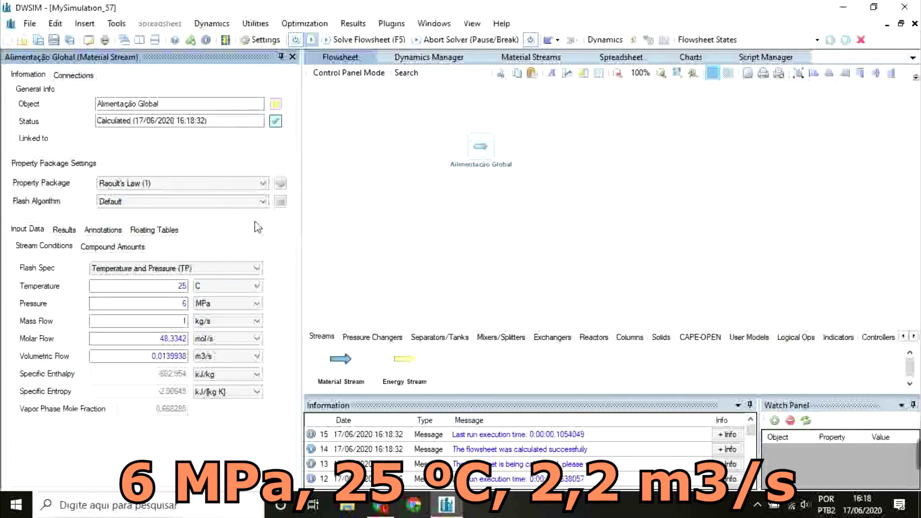
Set the feed stream's molar amounts to 1 carbon monoxide, 2 hydrogen and 0 methanol, and accept the composition
{"action": "left_click", "coordinate": [109, 247]}
{"action": "left_click", "coordinate": [189, 317]}
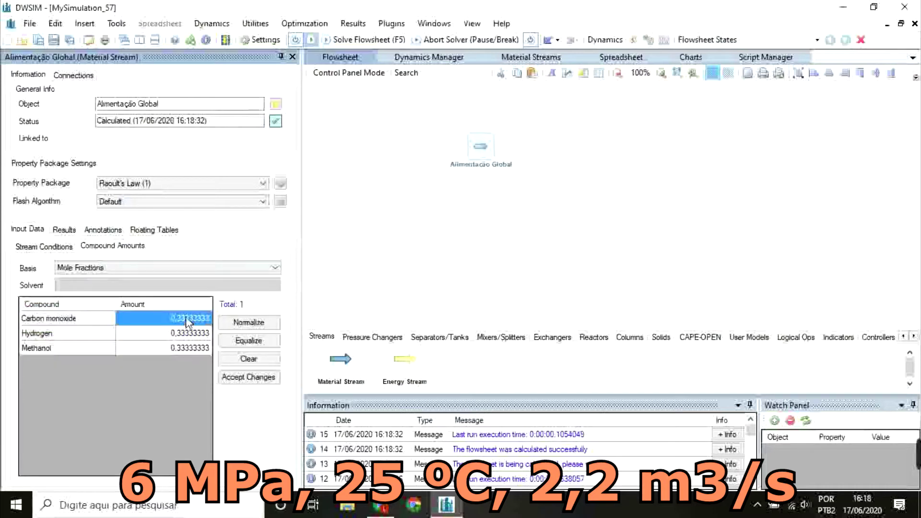
{"action": "type", "text": "1"}
{"action": "key", "text": "Return"}
{"action": "type", "text": "2"}
{"action": "key", "text": "Return"}
{"action": "type", "text": "0"}
{"action": "key", "text": "Return"}
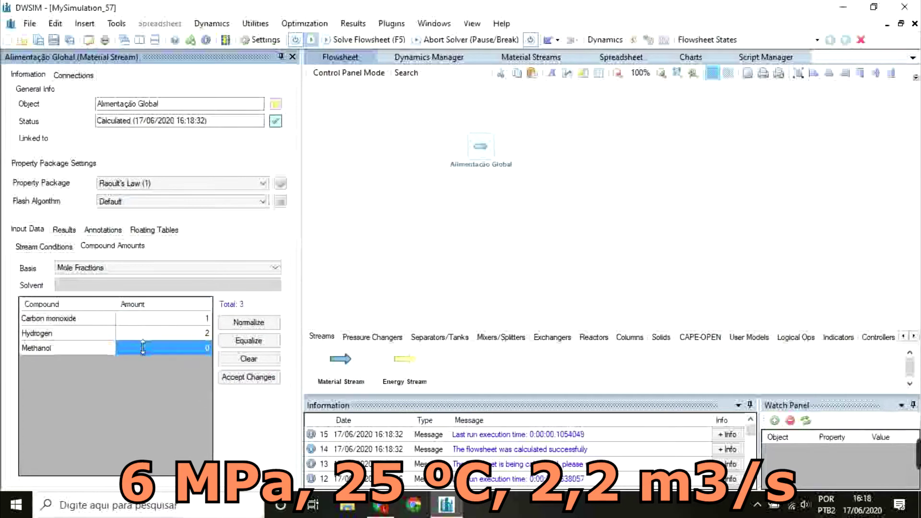
{"action": "left_click", "coordinate": [243, 378]}
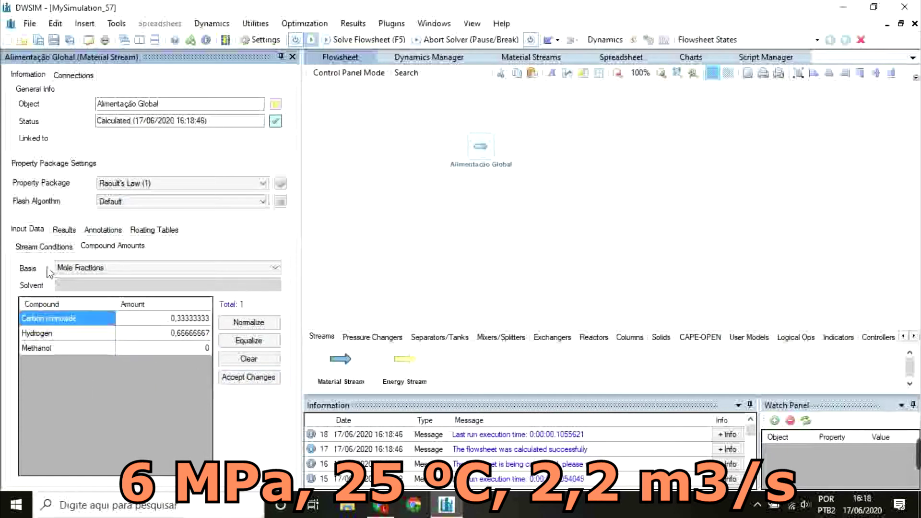
Set the volumetric flow of the Alimentação Global stream to 2,2 m3/s
{"action": "left_click", "coordinate": [27, 252]}
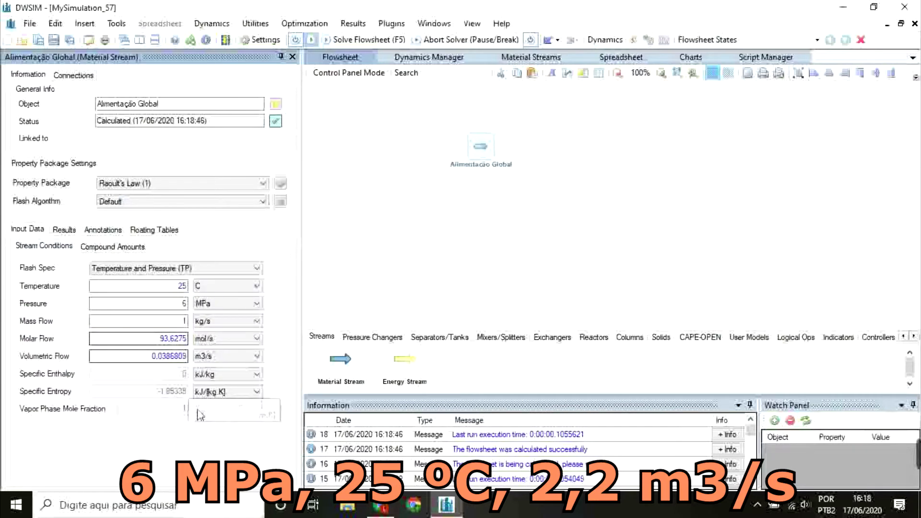
{"action": "left_click_drag", "start_coordinate": [182, 363], "coordinate": [269, 311]}
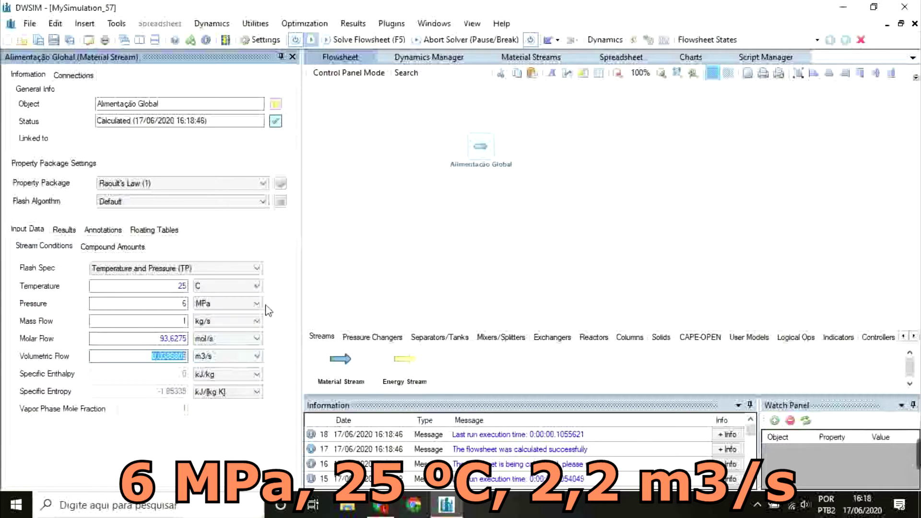
{"action": "type", "text": "2,2"}
{"action": "key", "text": "Return"}
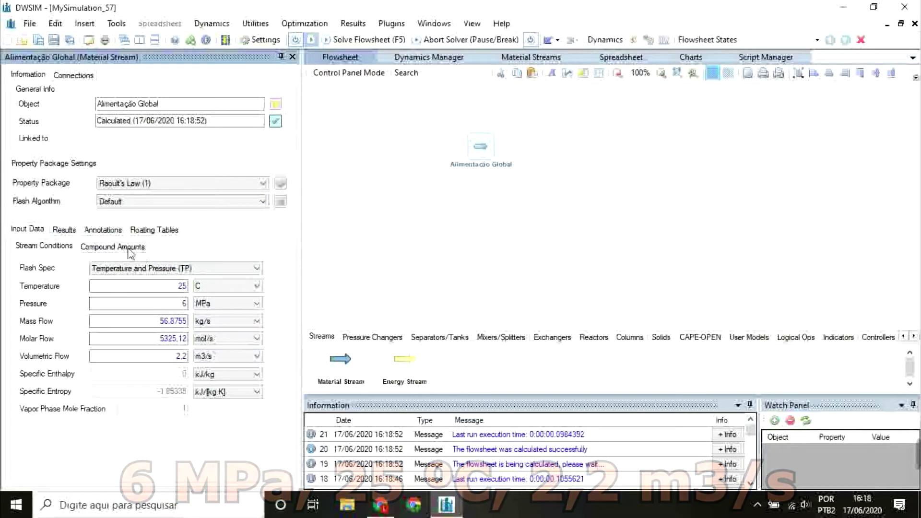
{"action": "left_click", "coordinate": [180, 357]}
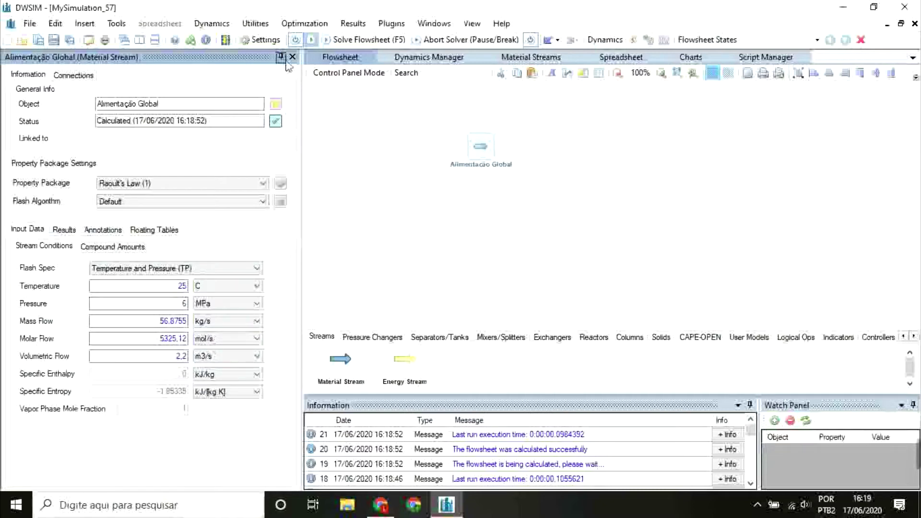
Place a second material stream below the feed stream and name it Reciclo
{"action": "left_click_drag", "start_coordinate": [340, 364], "coordinate": [527, 216]}
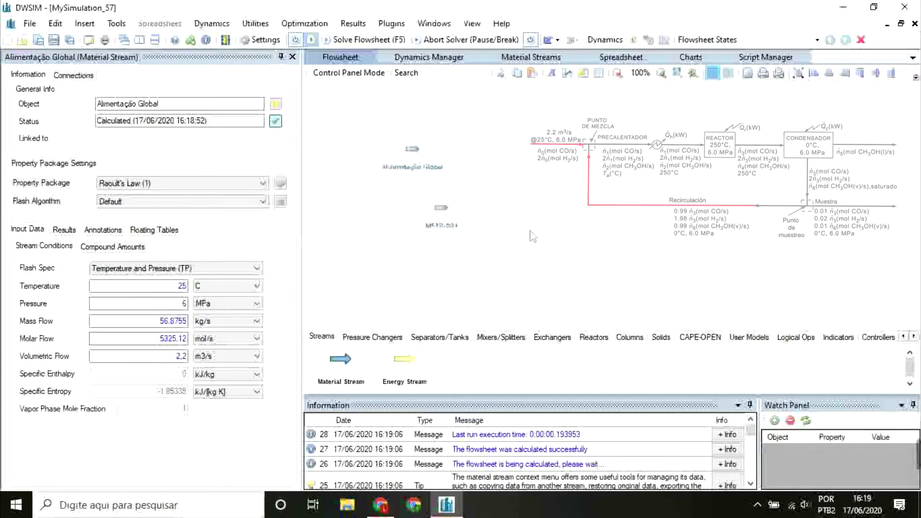
{"action": "left_click", "coordinate": [440, 208]}
{"action": "left_click", "coordinate": [190, 107]}
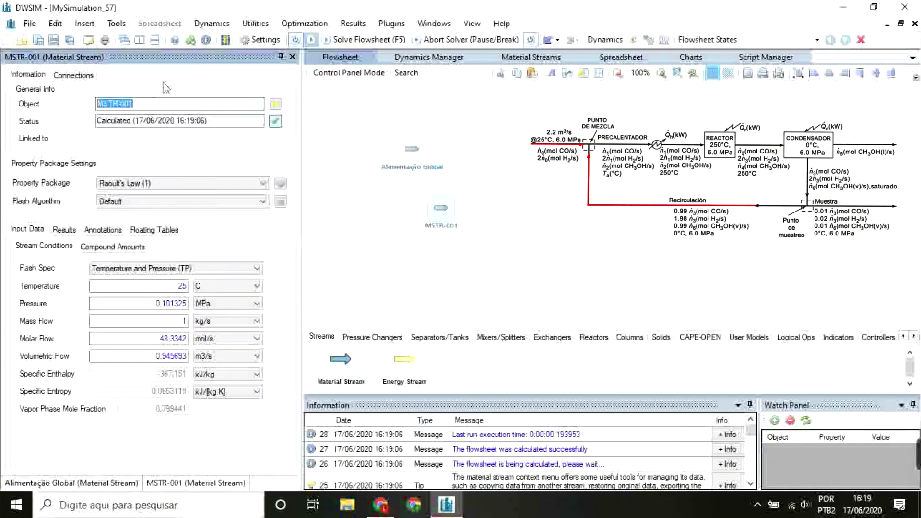
{"action": "type", "text": "Reciclo1"}
{"action": "key", "text": "Return"}
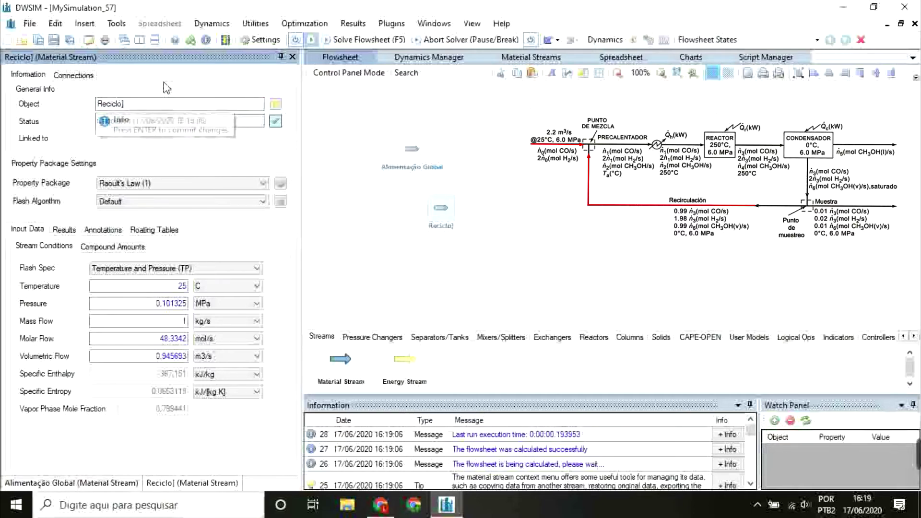
{"action": "key", "text": "BackSpace"}
{"action": "key", "text": "Return"}
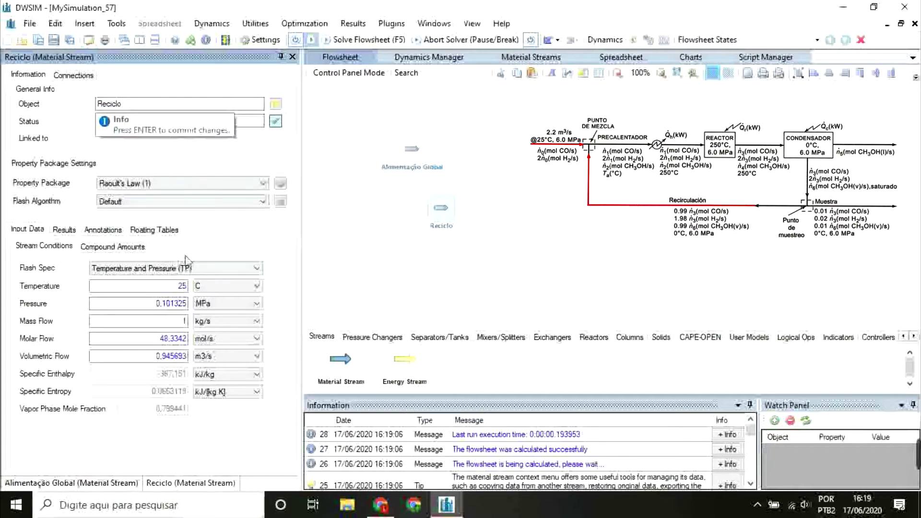
Set the Reciclo stream's temperature to 0 °C and pressure to 6 MPa, and close the open stream editors
{"action": "double_click", "coordinate": [181, 286]}
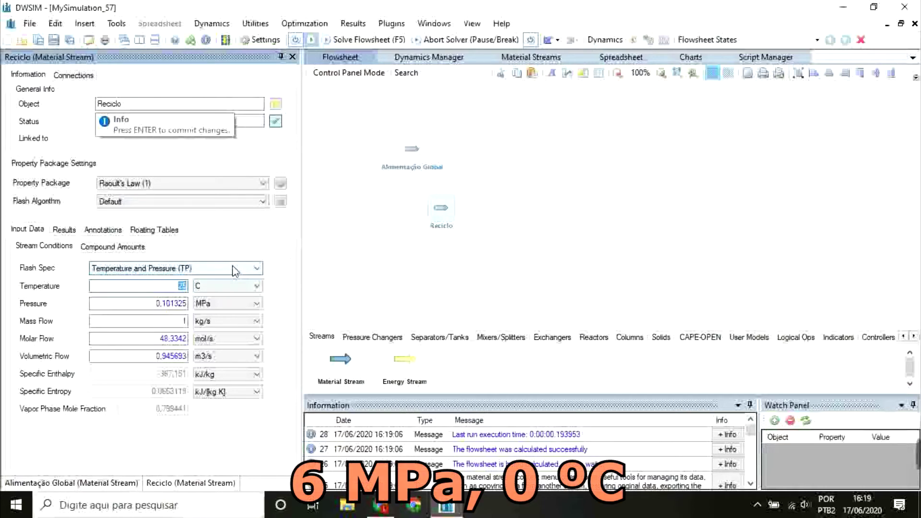
{"action": "type", "text": "0"}
{"action": "key", "text": "Return"}
{"action": "double_click", "coordinate": [163, 303]}
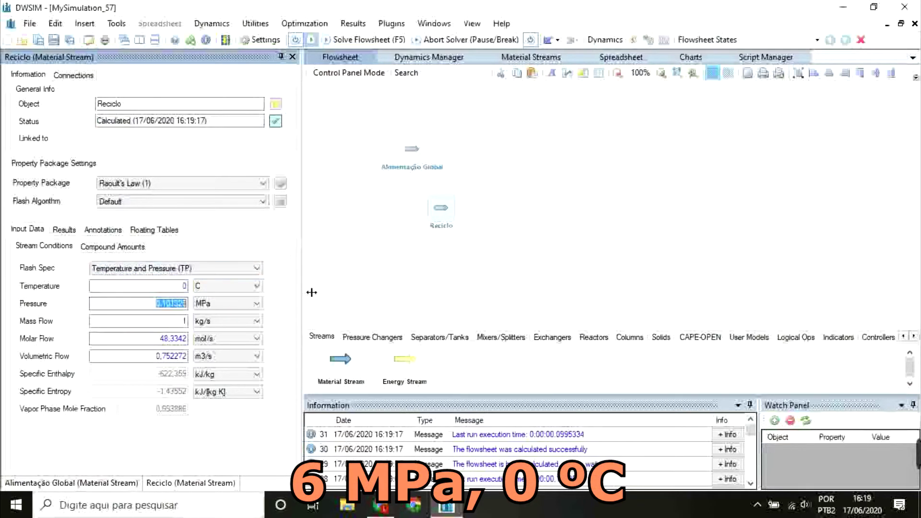
{"action": "type", "text": "6"}
{"action": "key", "text": "Return"}
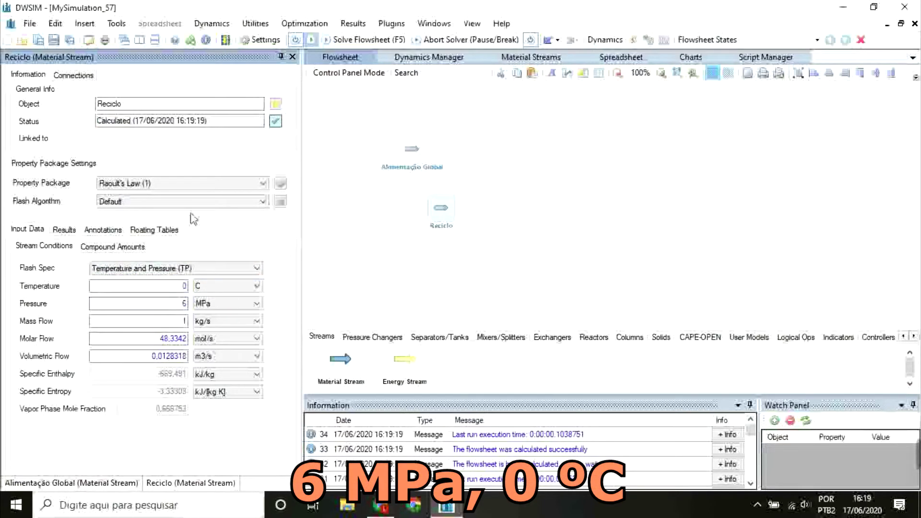
{"action": "left_click", "coordinate": [113, 246]}
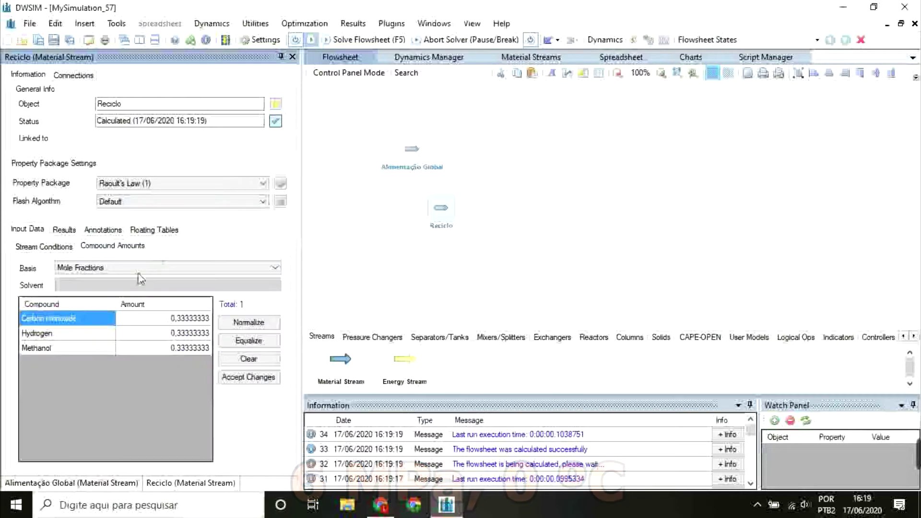
{"action": "left_click", "coordinate": [292, 57]}
{"action": "left_click", "coordinate": [292, 56]}
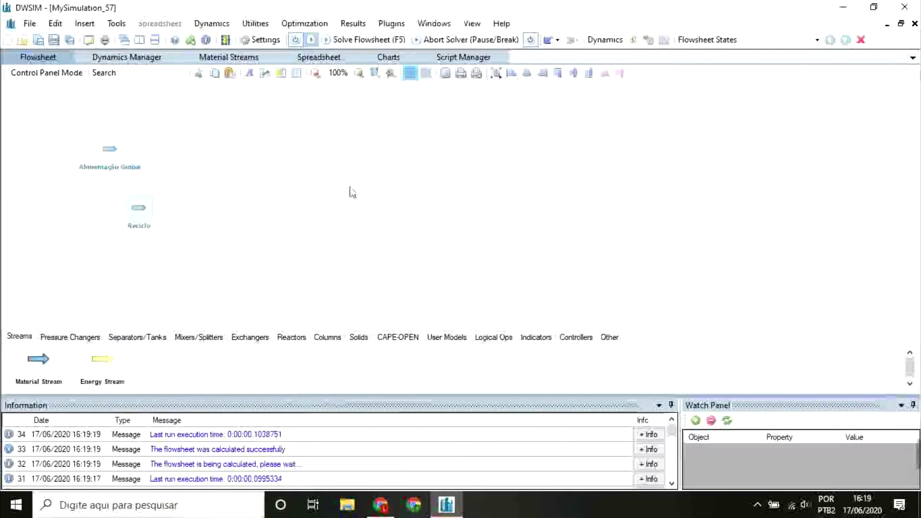
Place a Stream Mixer downstream of the Alimentação Global stream and name it Ponto de Mistura
{"action": "left_click", "coordinate": [199, 337]}
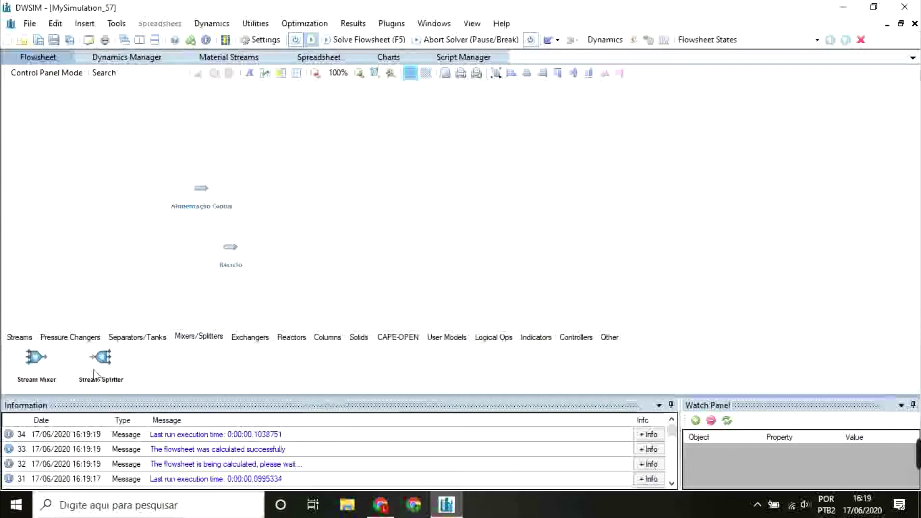
{"action": "left_click_drag", "start_coordinate": [38, 359], "coordinate": [289, 201]}
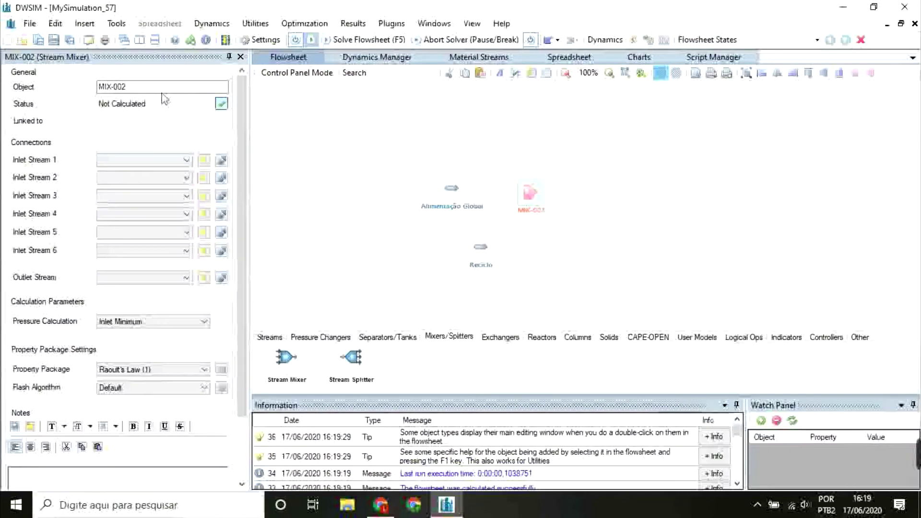
{"action": "type", "text": "Ponto"}
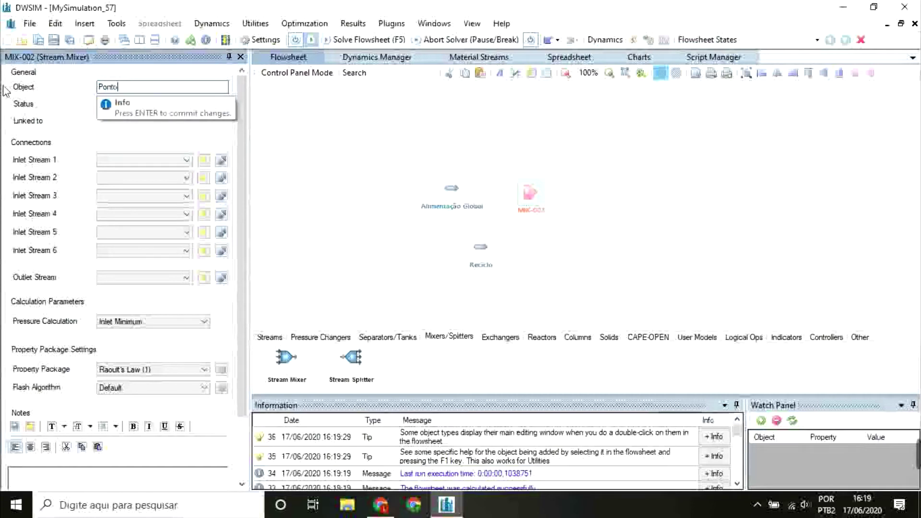
{"action": "type", "text": " de Mistura"}
{"action": "key", "text": "Return"}
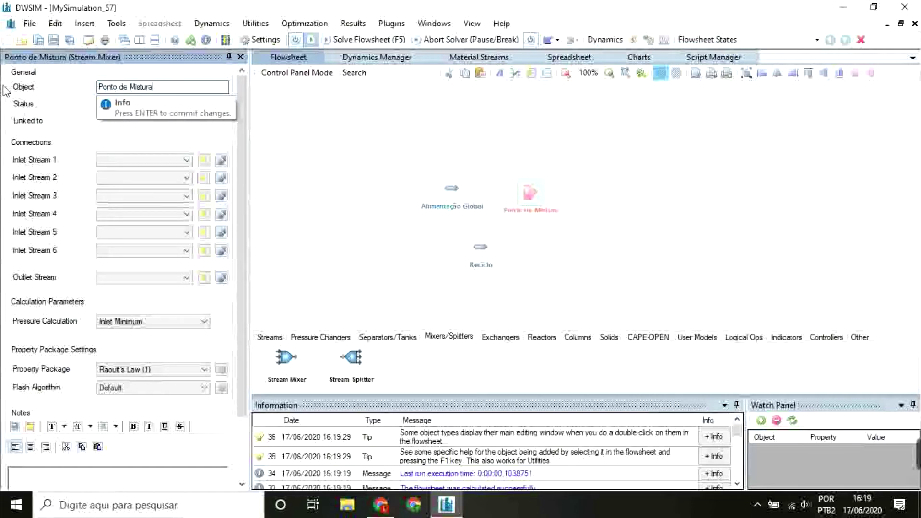
Connect Alimentação Global and Reciclo as the mixer's inlets 1 and 2, and create a connected outlet stream
{"action": "left_click", "coordinate": [187, 161]}
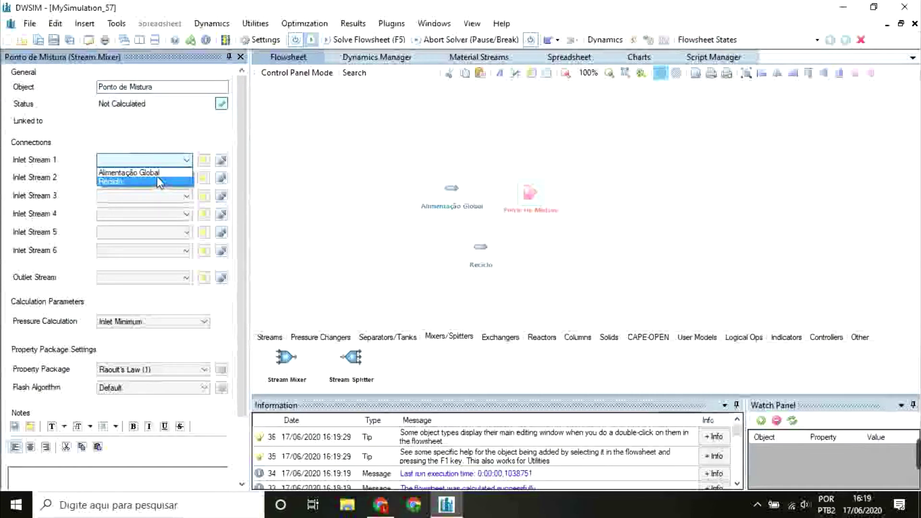
{"action": "left_click", "coordinate": [144, 172]}
{"action": "left_click", "coordinate": [154, 178]}
{"action": "left_click", "coordinate": [149, 200]}
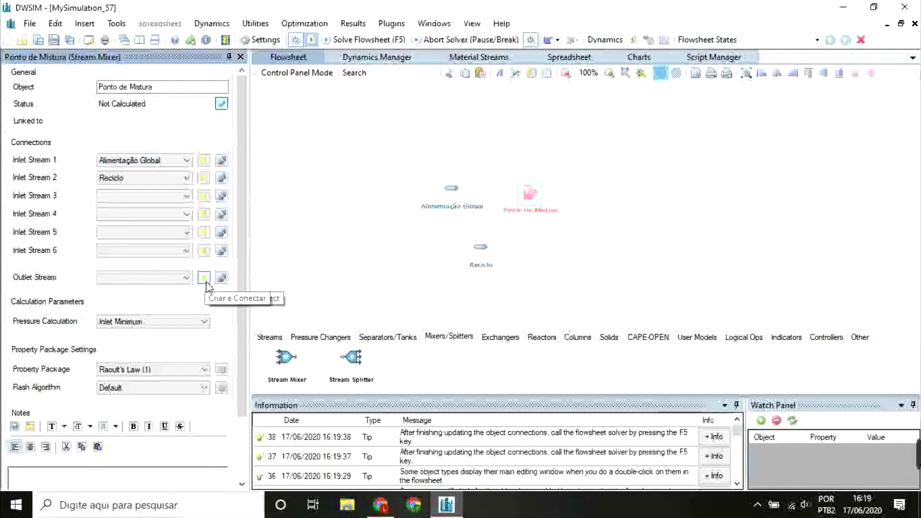
{"action": "left_click", "coordinate": [204, 278]}
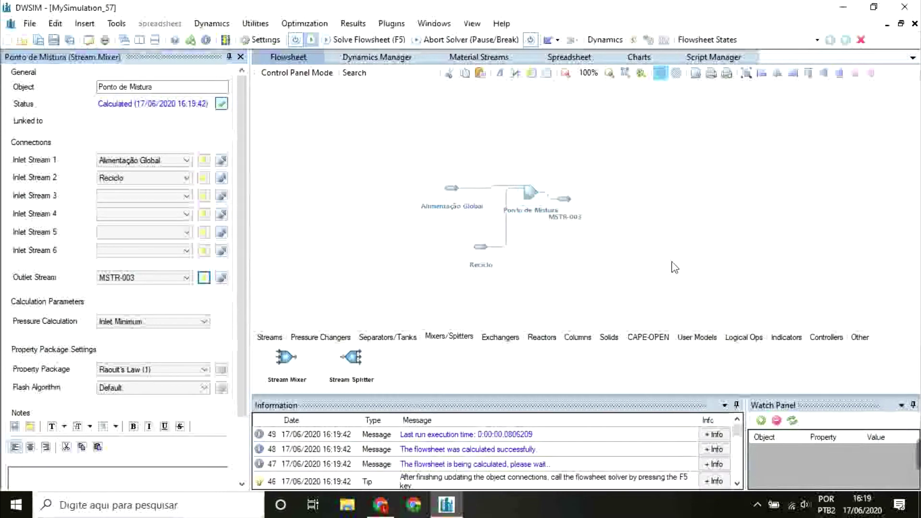
Move the mixer's outlet stream farther from the mixer and rename it Corrente Misturada
{"action": "left_click_drag", "start_coordinate": [492, 222], "coordinate": [513, 217]}
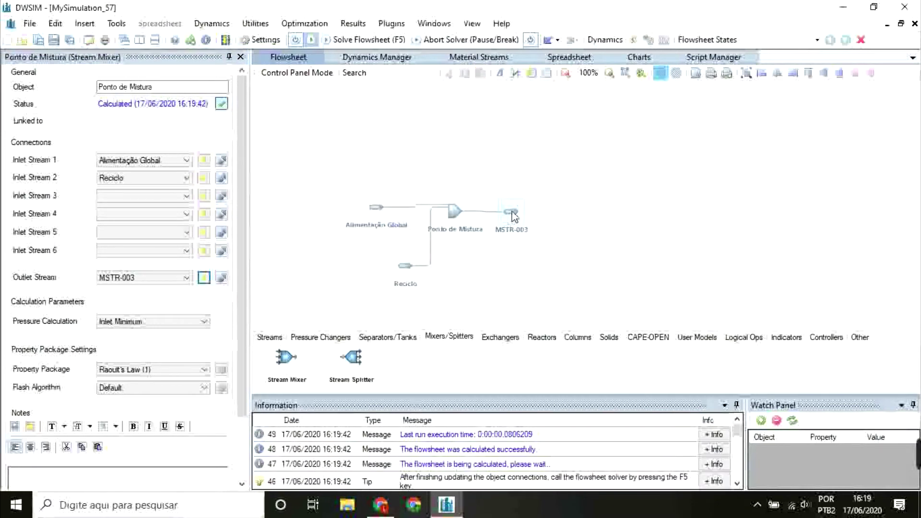
{"action": "left_click", "coordinate": [513, 217]}
{"action": "type", "text": "Corrente"}
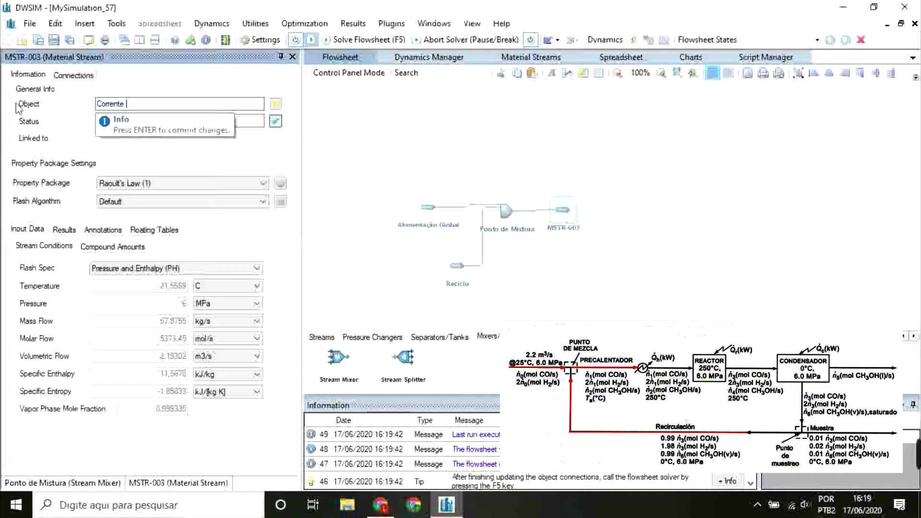
{"action": "type", "text": " Misturada"}
{"action": "key", "text": "Return"}
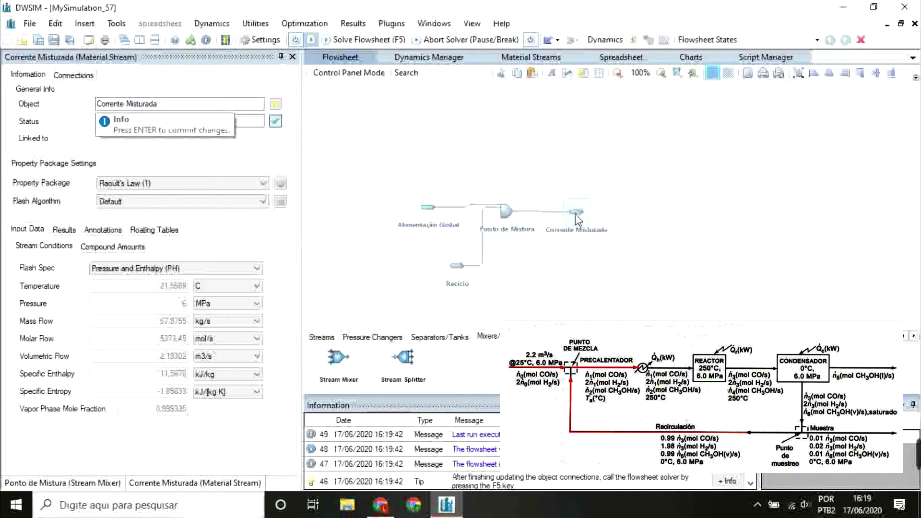
Place a Heater downstream of Corrente Misturada and name it Aquecedor
{"action": "left_click_drag", "start_coordinate": [578, 220], "coordinate": [462, 195]}
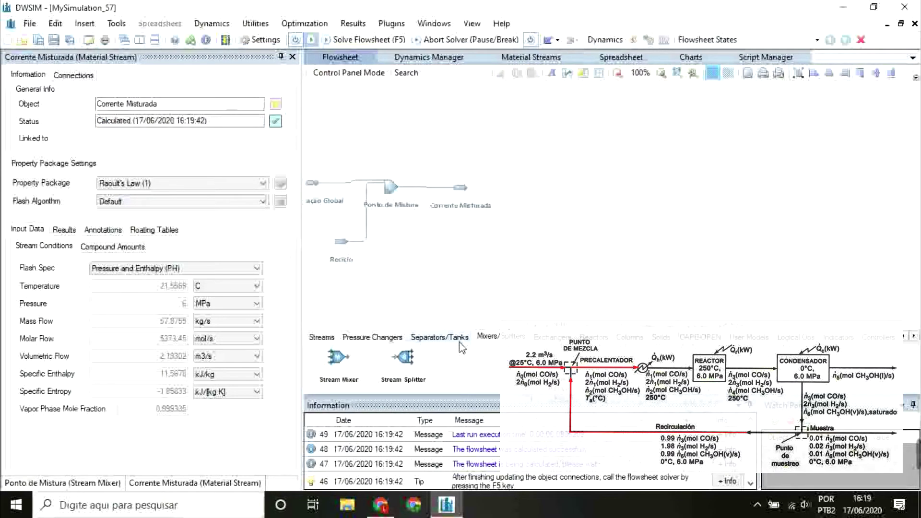
{"action": "left_click", "coordinate": [552, 338]}
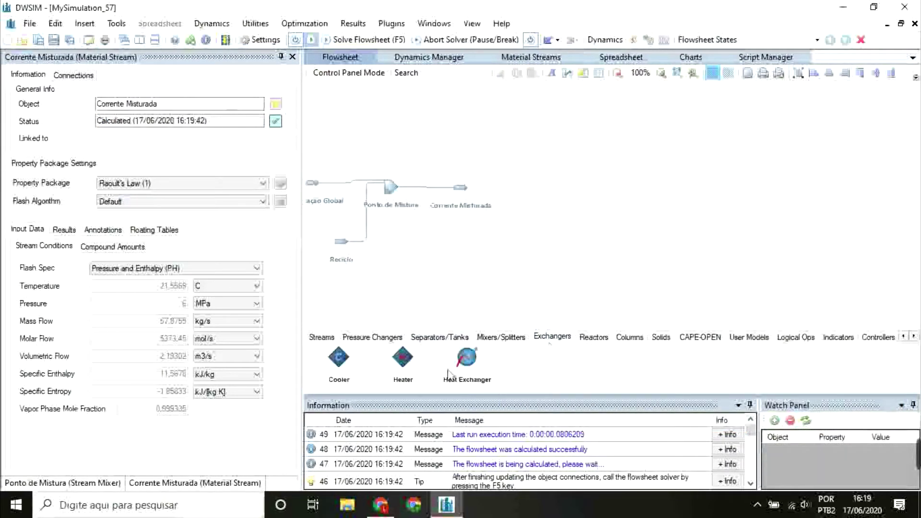
{"action": "left_click_drag", "start_coordinate": [402, 369], "coordinate": [541, 196]}
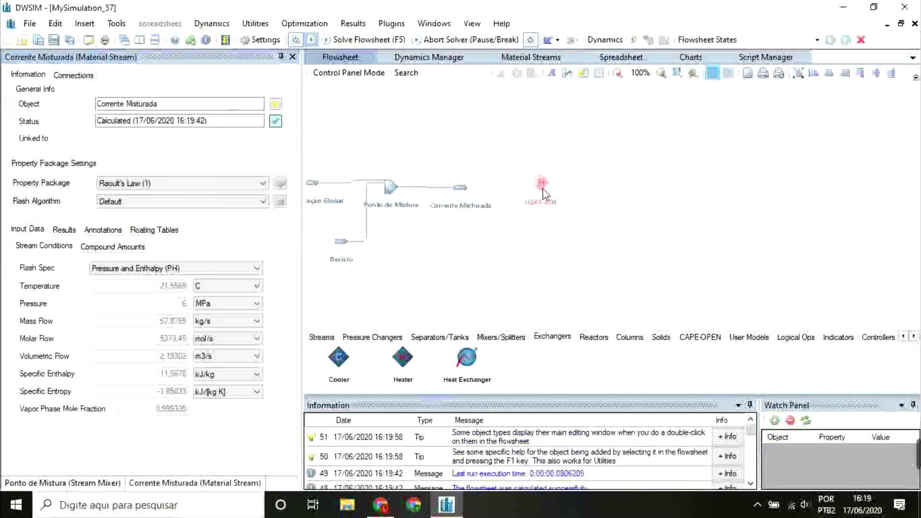
{"action": "left_click", "coordinate": [147, 89]}
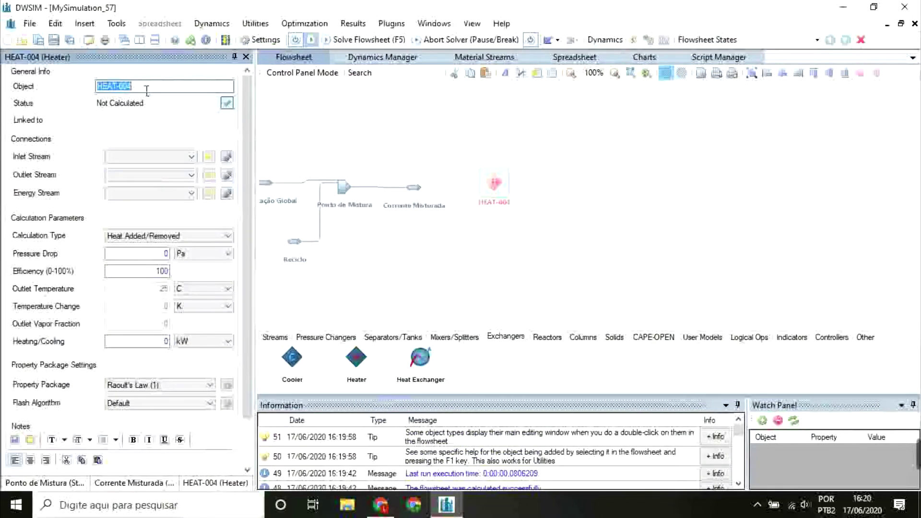
{"action": "type", "text": "Aquecedor"}
{"action": "key", "text": "Return"}
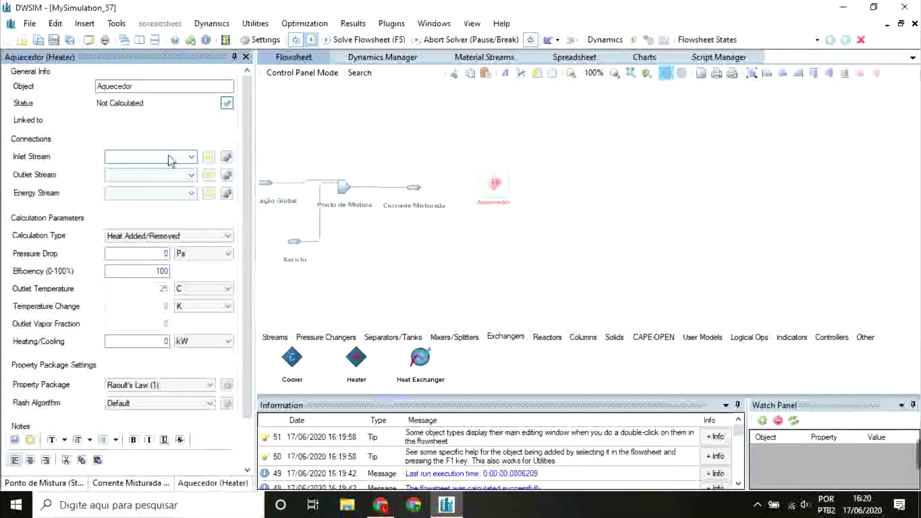
Connect Corrente Misturada as the heater's inlet, and create its connected outlet and energy streams
{"action": "left_click", "coordinate": [171, 159]}
{"action": "left_click", "coordinate": [132, 185]}
{"action": "left_click", "coordinate": [208, 175]}
{"action": "left_click", "coordinate": [208, 193]}
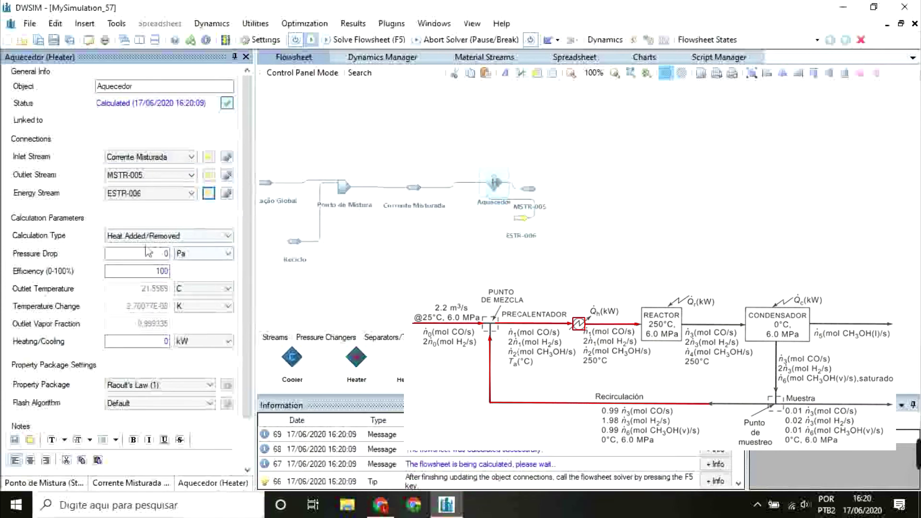
Set the heater's calculation type to Outlet Temperature with a value of 250 °C
{"action": "left_click", "coordinate": [188, 237]}
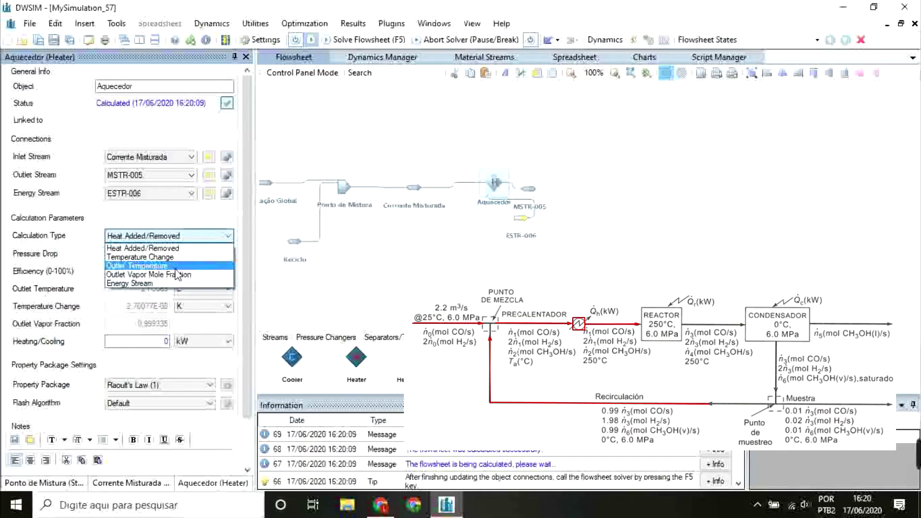
{"action": "left_click", "coordinate": [175, 266]}
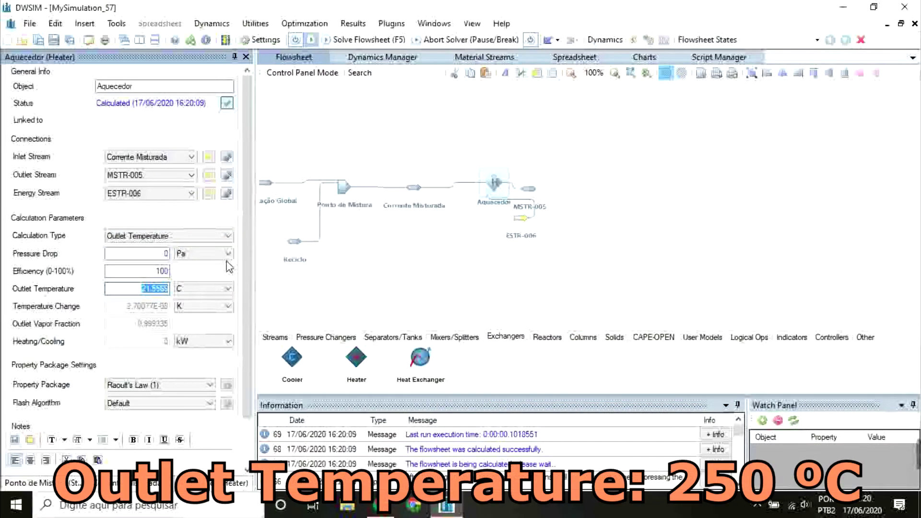
{"action": "key", "text": "Return"}
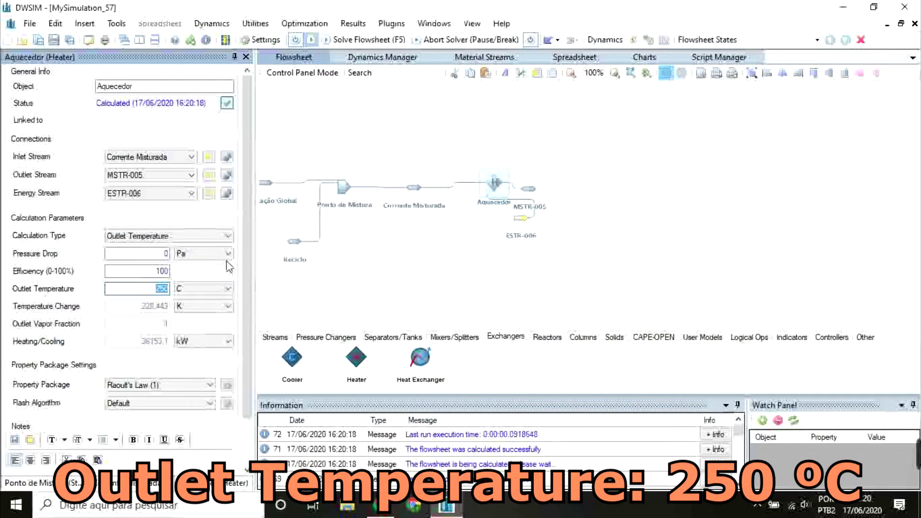
Move the heater's energy stream below and before the heater, rename it Qh, and close its editor
{"action": "left_click_drag", "start_coordinate": [522, 231], "coordinate": [457, 236]}
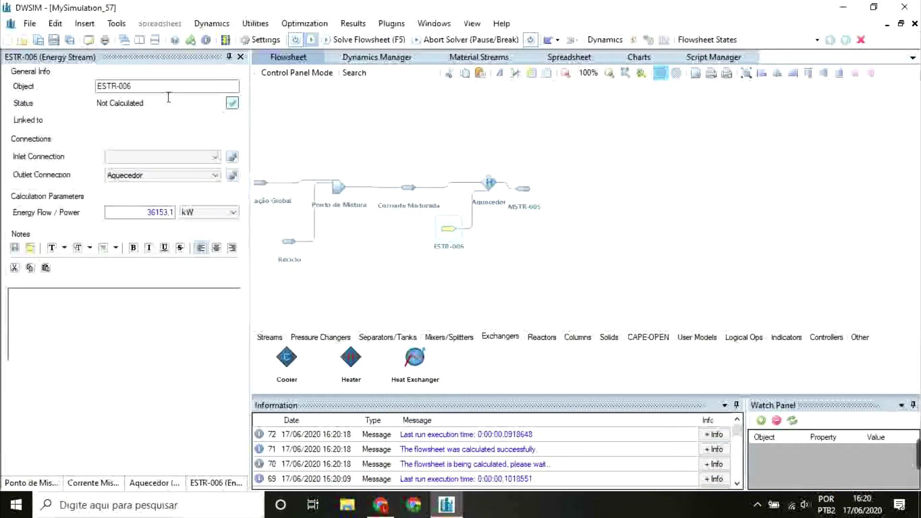
{"action": "type", "text": "Q"}
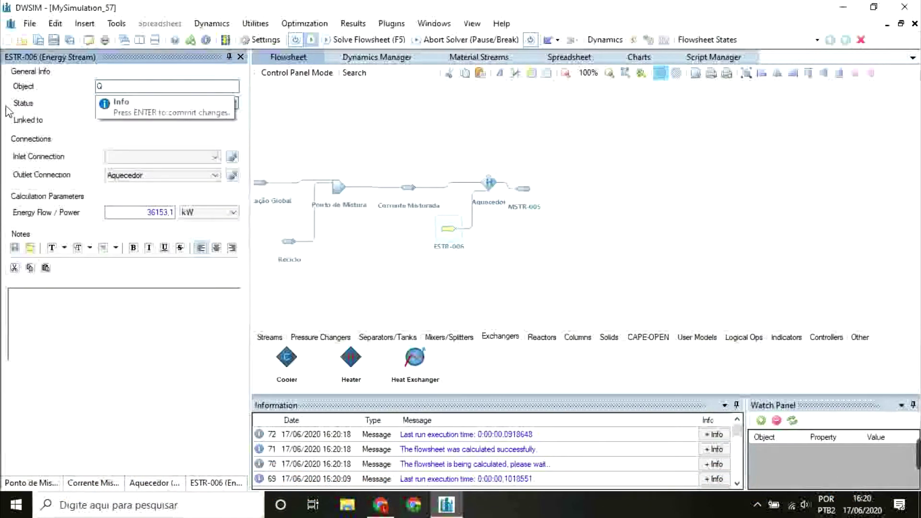
{"action": "key", "text": "Return"}
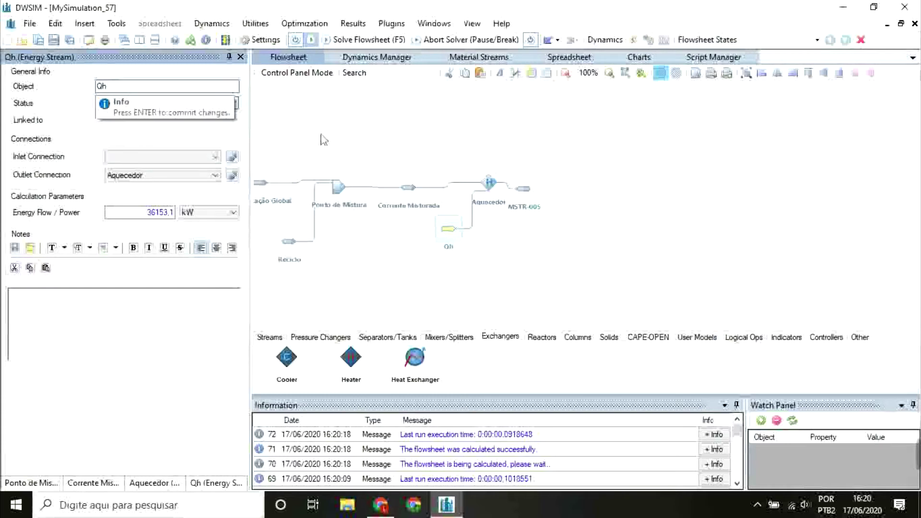
{"action": "left_click", "coordinate": [240, 56]}
Move the heater's outlet stream farther from the heater and rename it Entrada do Reator
{"action": "left_click", "coordinate": [523, 188]}
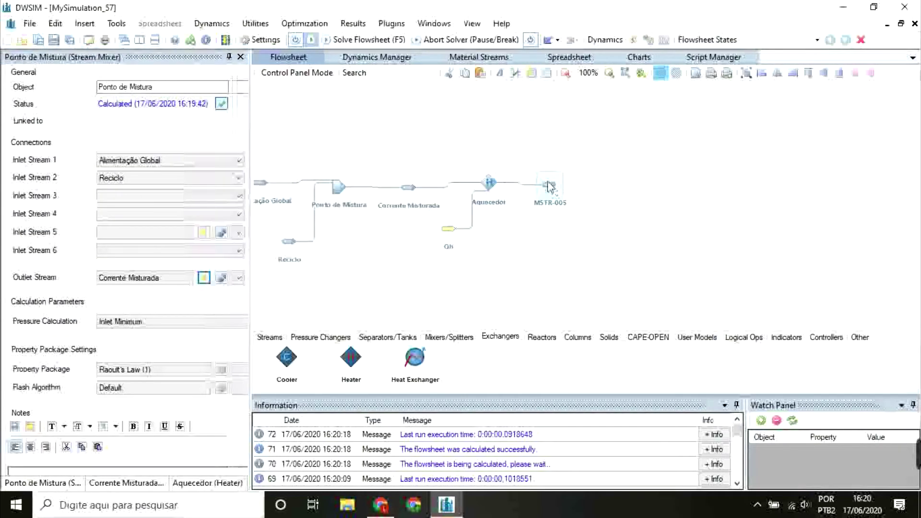
{"action": "left_click_drag", "start_coordinate": [139, 103], "coordinate": [2, 104]}
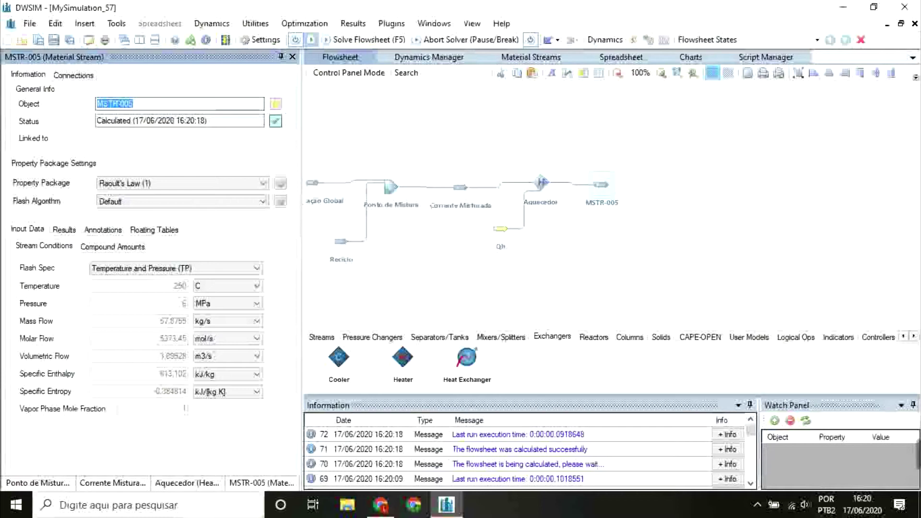
{"action": "type", "text": "Entrada do Reator"}
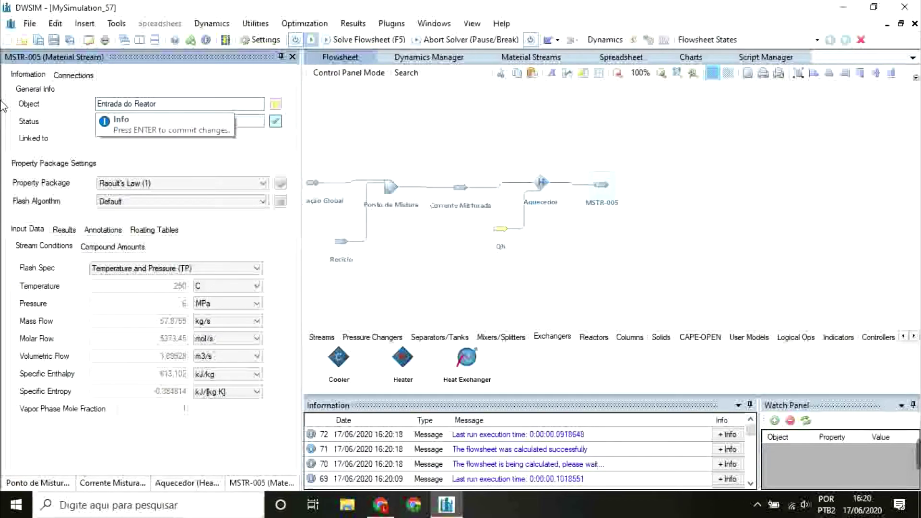
{"action": "key", "text": "Return"}
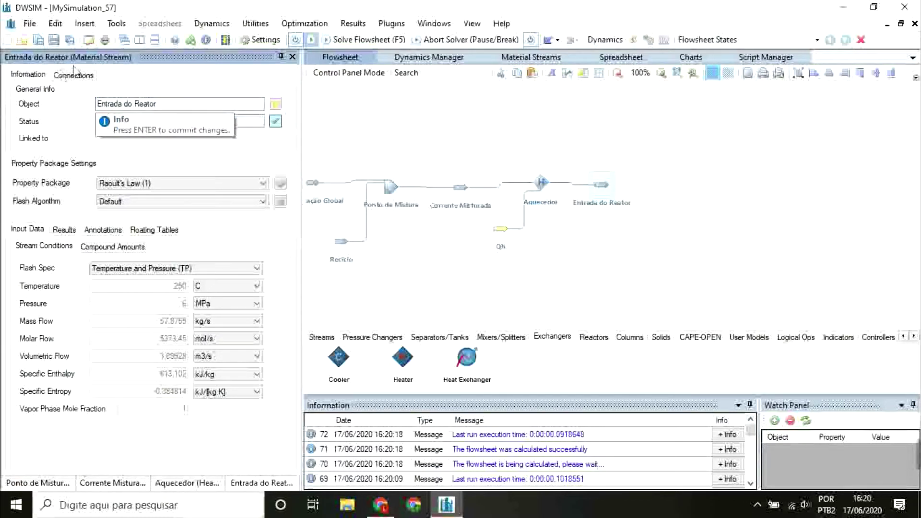
Close all the open object editors to free the flowsheet area
{"action": "mouse_move", "coordinate": [572, 182]}
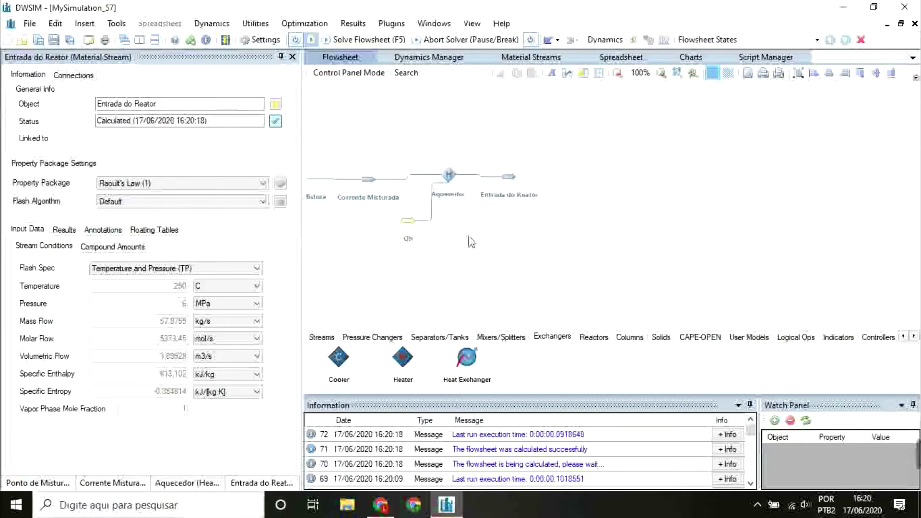
{"action": "left_click", "coordinate": [292, 57]}
{"action": "left_click", "coordinate": [292, 56]}
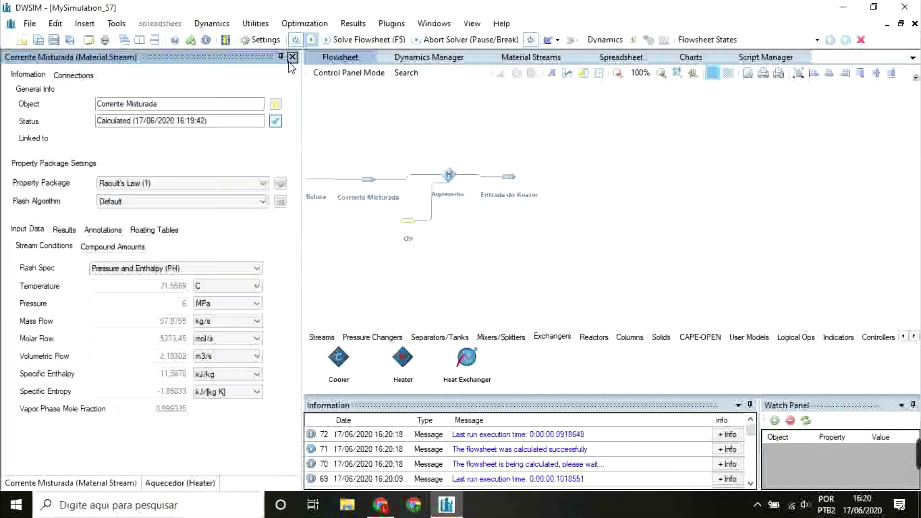
{"action": "left_click", "coordinate": [292, 56]}
{"action": "left_click", "coordinate": [292, 57]}
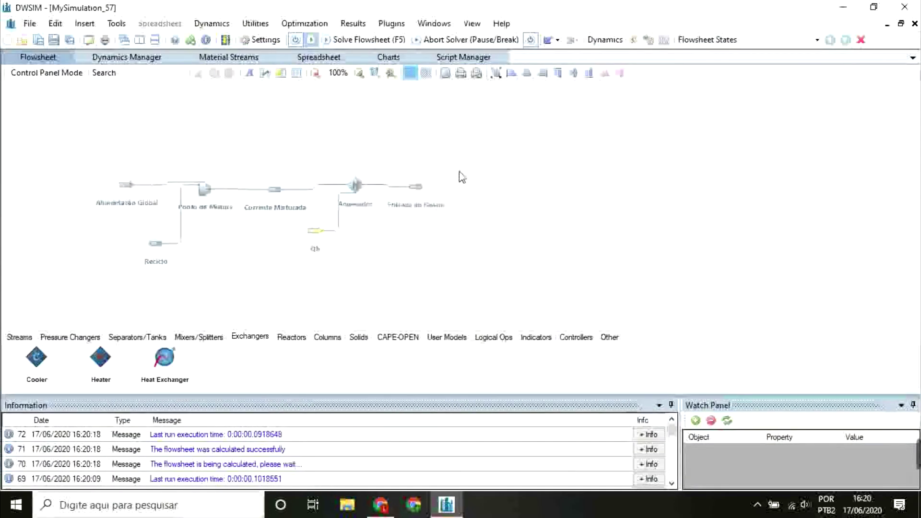
Add a new conversion reaction to the simulation settings and name it Metanol (produção)
{"action": "left_click", "coordinate": [260, 39]}
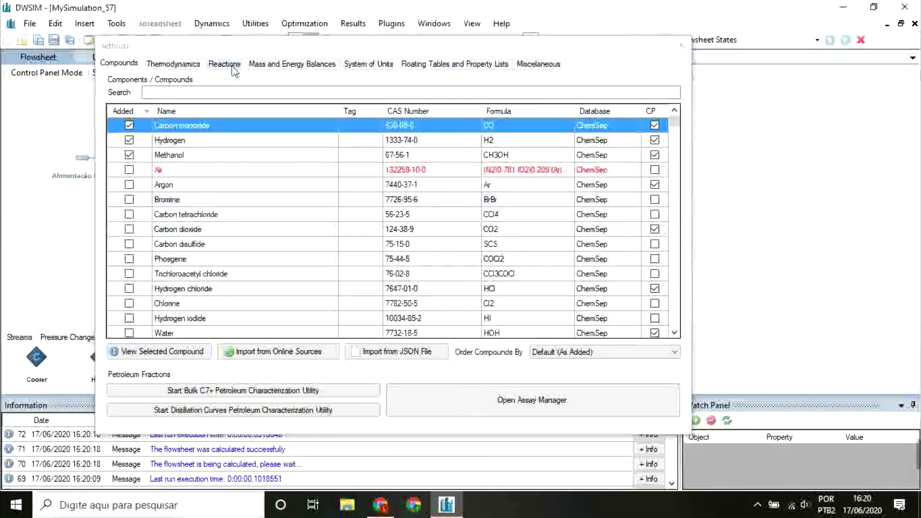
{"action": "left_click", "coordinate": [233, 66]}
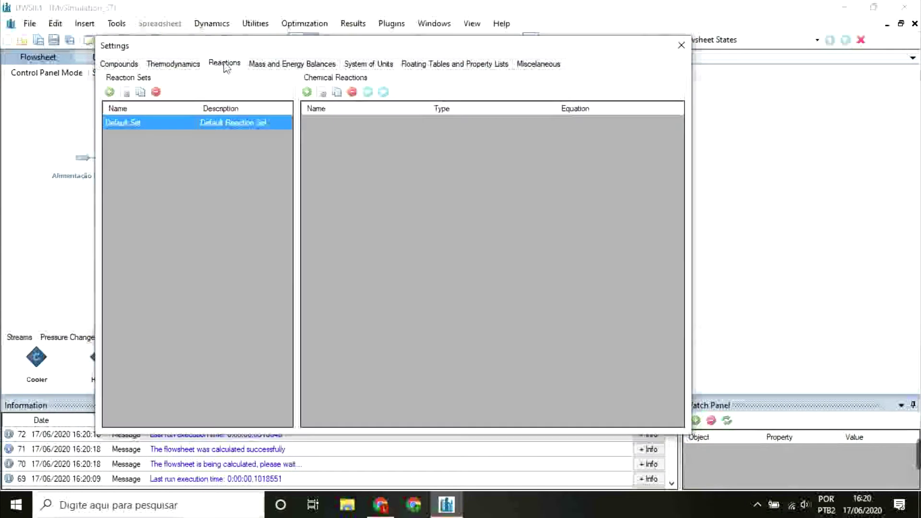
{"action": "left_click", "coordinate": [307, 93]}
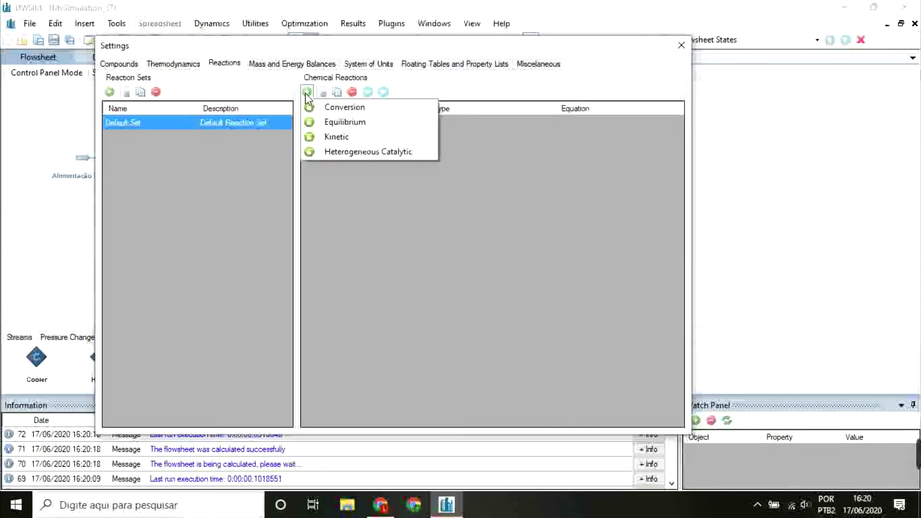
{"action": "left_click", "coordinate": [309, 110]}
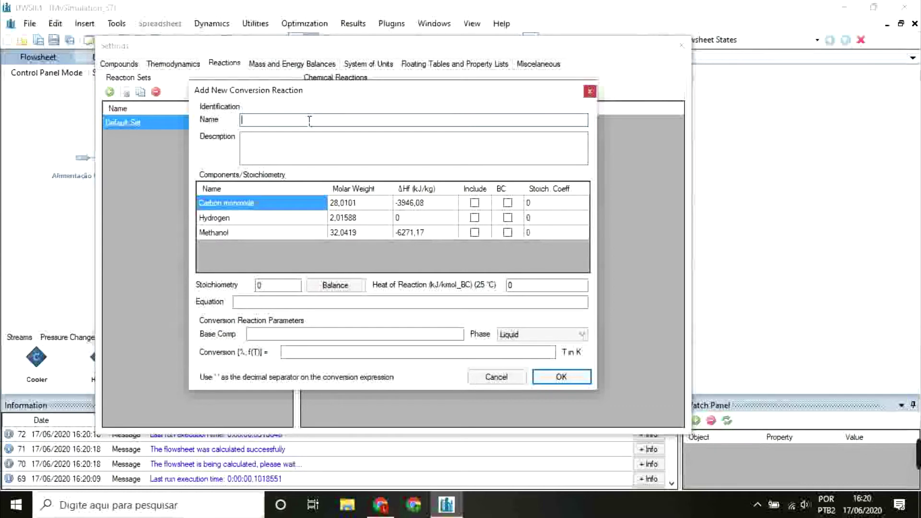
{"action": "type", "text": "Metanol (produção)"}
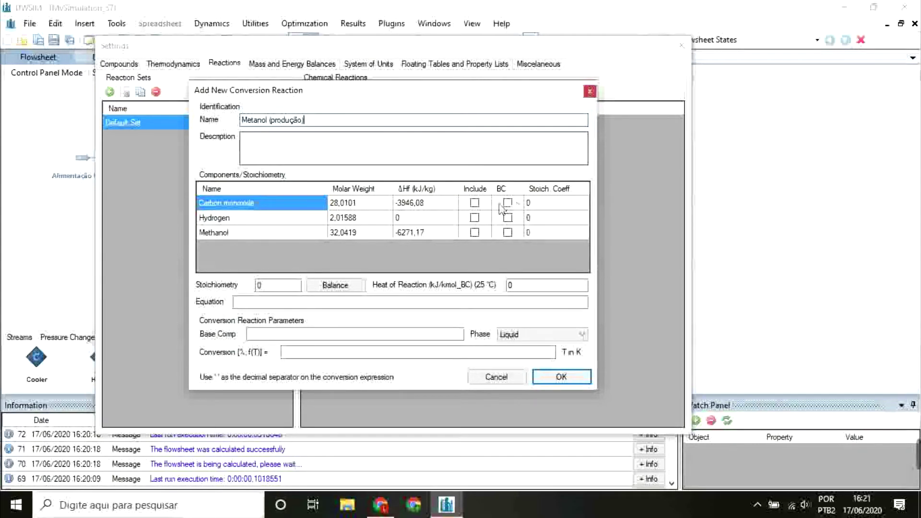
Include carbon monoxide, hydrogen and methanol in the reaction, with carbon monoxide as the base component
{"action": "left_click", "coordinate": [474, 202]}
{"action": "left_click", "coordinate": [474, 217]}
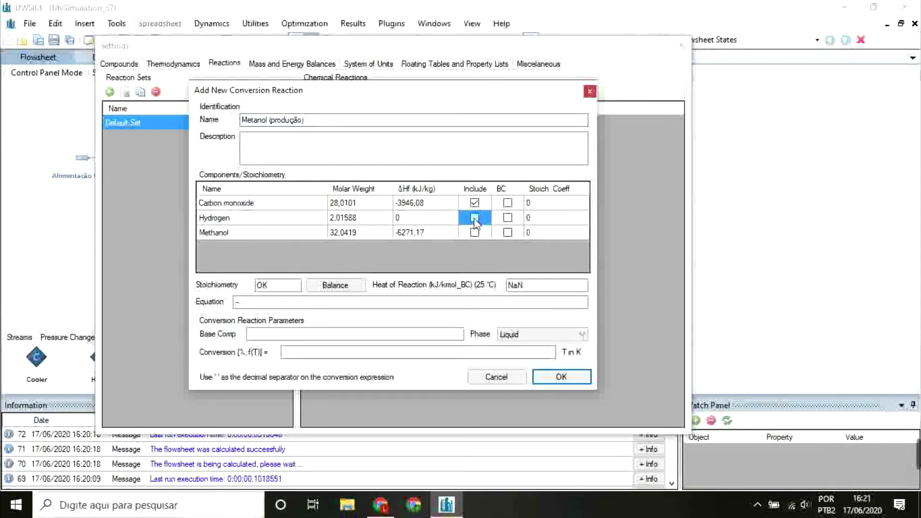
{"action": "left_click", "coordinate": [473, 233]}
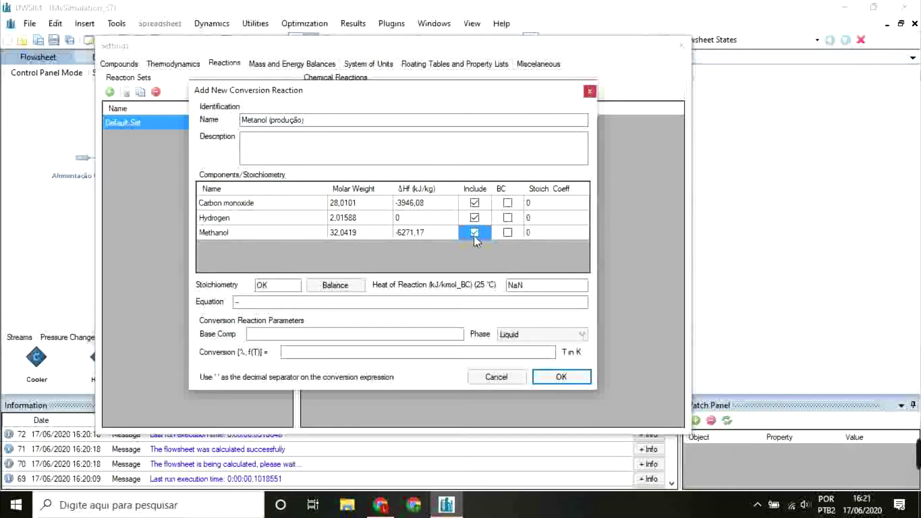
{"action": "left_click", "coordinate": [507, 203]}
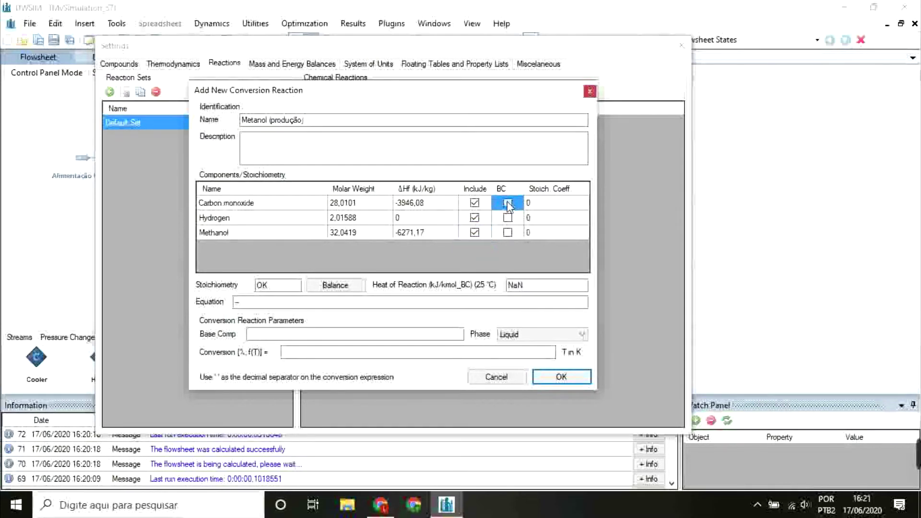
Set the stoichiometric coefficients to -1 for carbon monoxide, -2 for hydrogen and 1 for methanol
{"action": "left_click", "coordinate": [540, 206]}
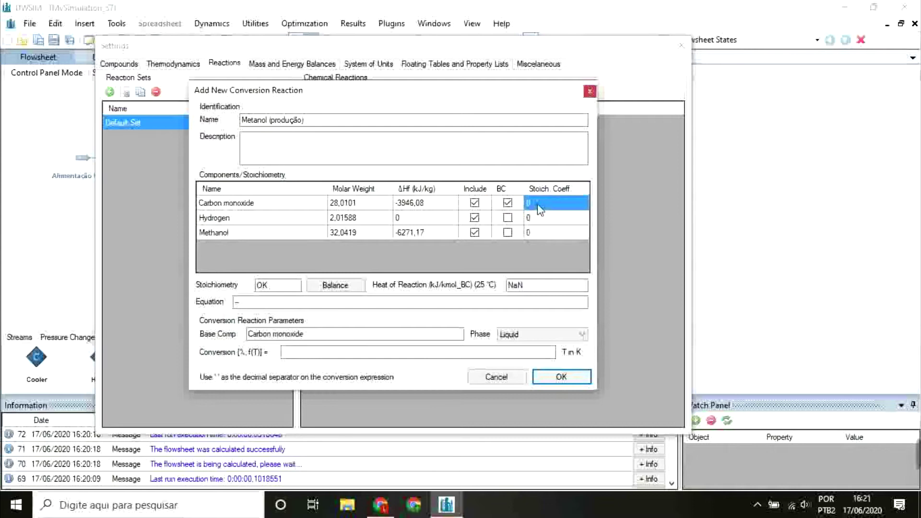
{"action": "type", "text": "-1"}
{"action": "key", "text": "Return"}
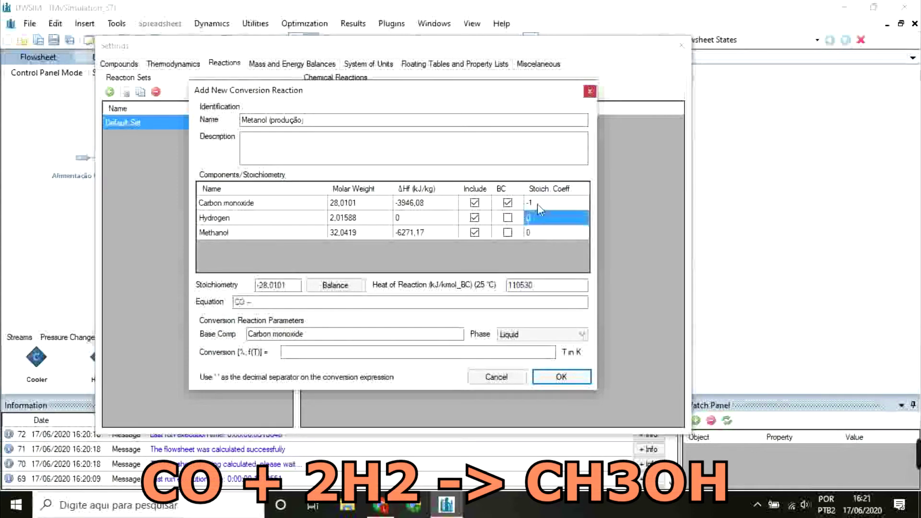
{"action": "type", "text": "-2"}
{"action": "key", "text": "Return"}
{"action": "type", "text": "1"}
{"action": "key", "text": "Return"}
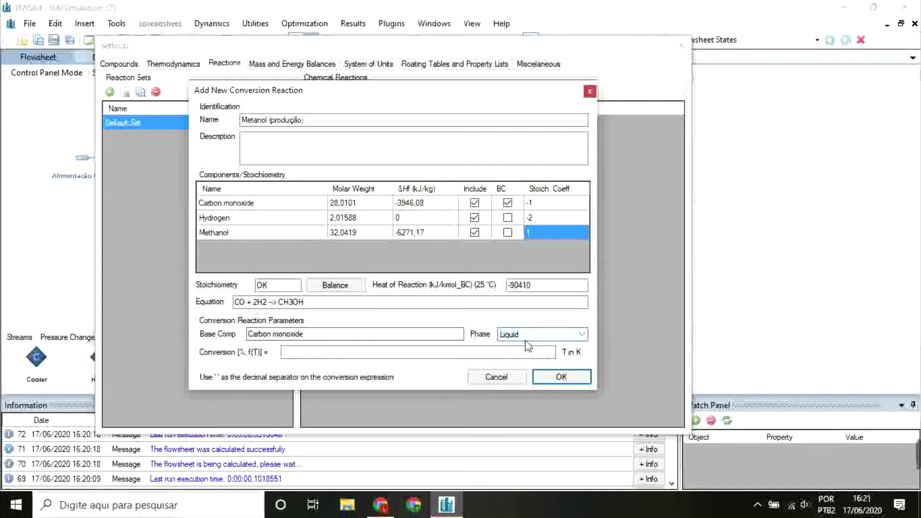
Set the reaction phase to Vapor and the conversion to 50, then save the reaction and close the settings
{"action": "left_click", "coordinate": [511, 338]}
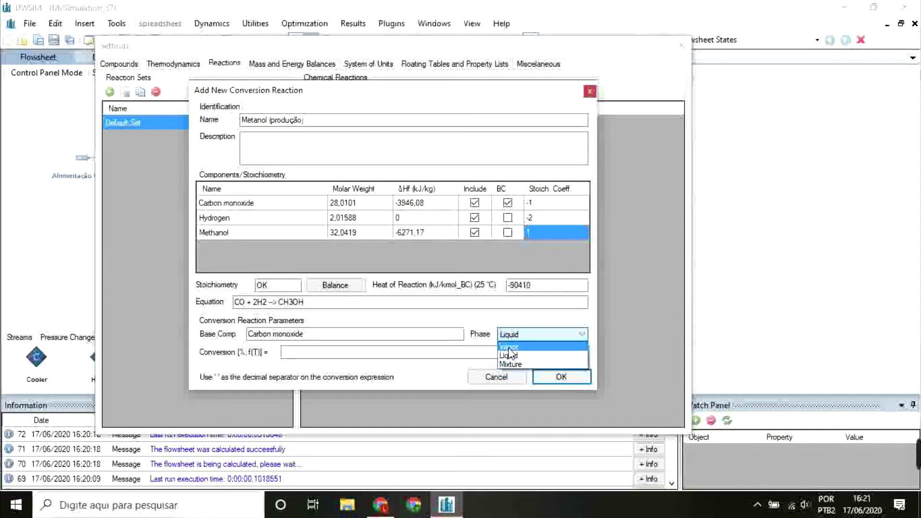
{"action": "left_click", "coordinate": [509, 347]}
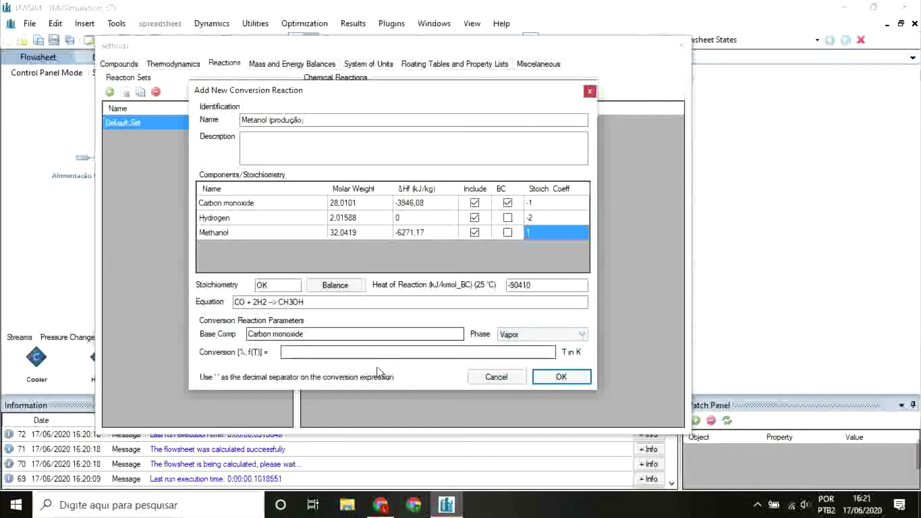
{"action": "left_click", "coordinate": [357, 358]}
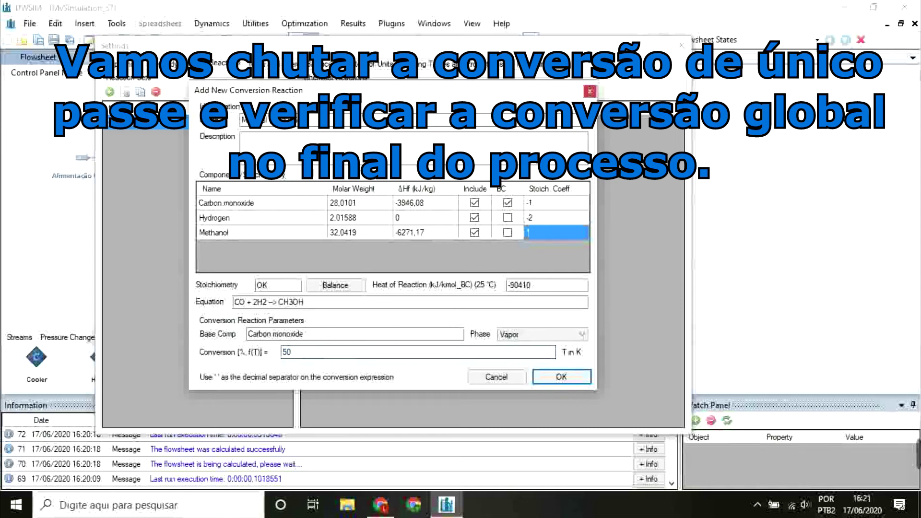
{"action": "left_click", "coordinate": [561, 377]}
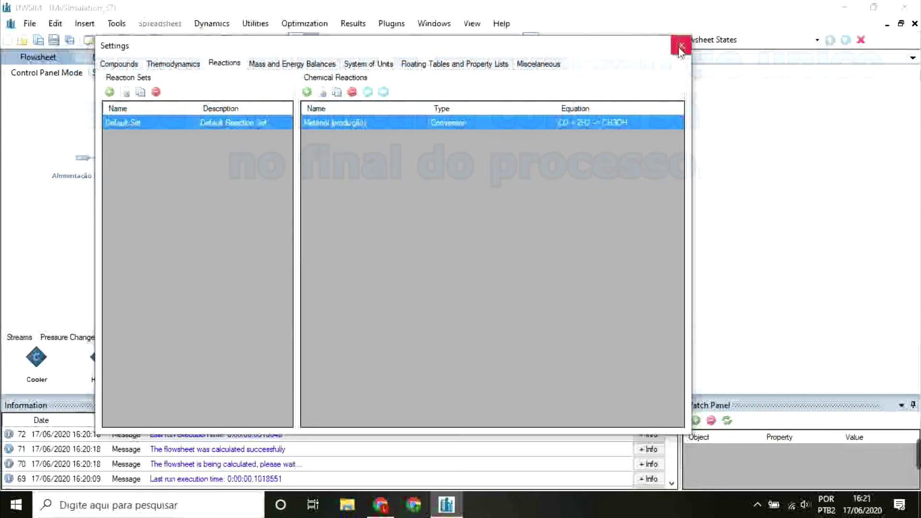
{"action": "left_click", "coordinate": [680, 47]}
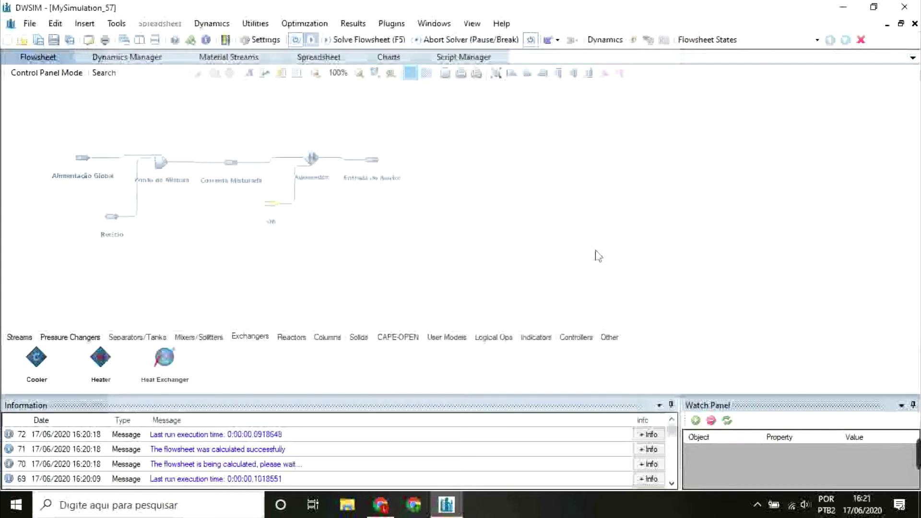
Place a conversion reactor after the Entrada do Reator stream and rename it Reator de Conversão
{"action": "left_click", "coordinate": [291, 337]}
{"action": "left_click_drag", "start_coordinate": [34, 365], "coordinate": [386, 160]}
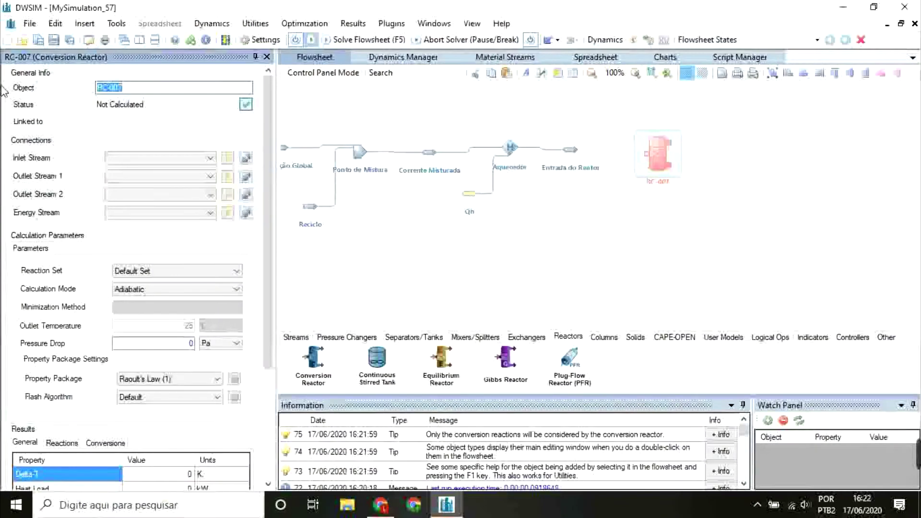
{"action": "type", "text": "Reator de Conversão"}
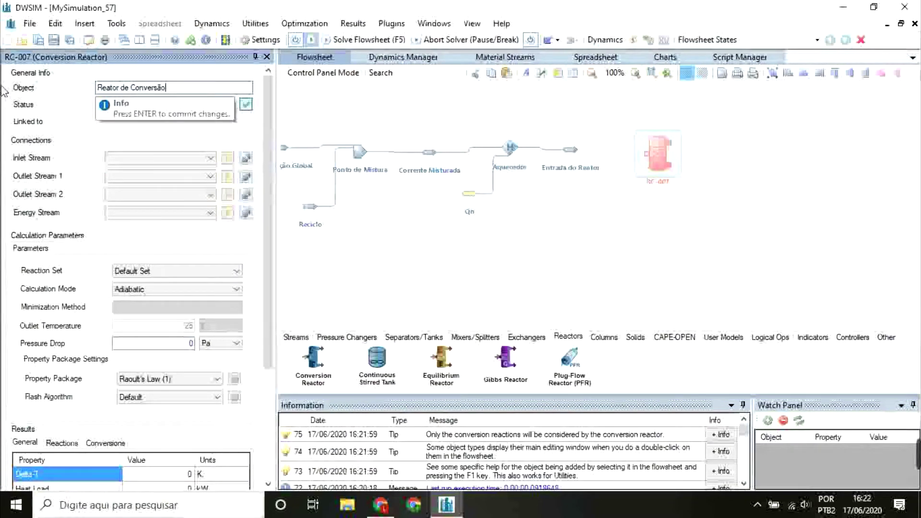
{"action": "key", "text": "Return"}
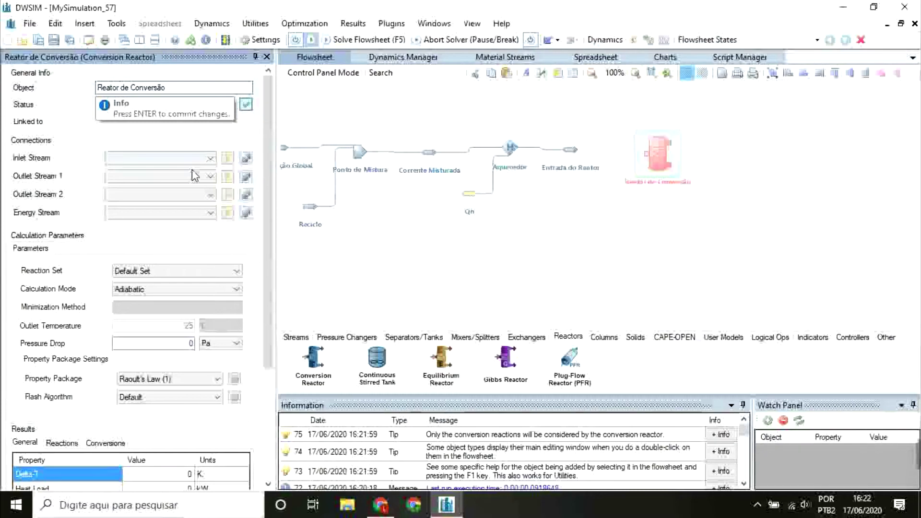
Connect Entrada do Reator as the reactor's inlet and create its two outlet streams and its energy stream
{"action": "left_click", "coordinate": [166, 157]}
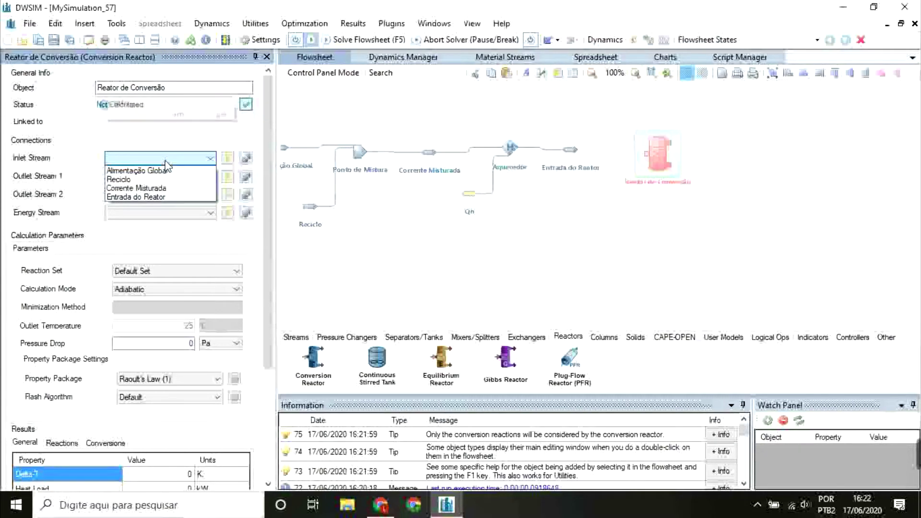
{"action": "left_click", "coordinate": [158, 196]}
{"action": "left_click", "coordinate": [228, 178]}
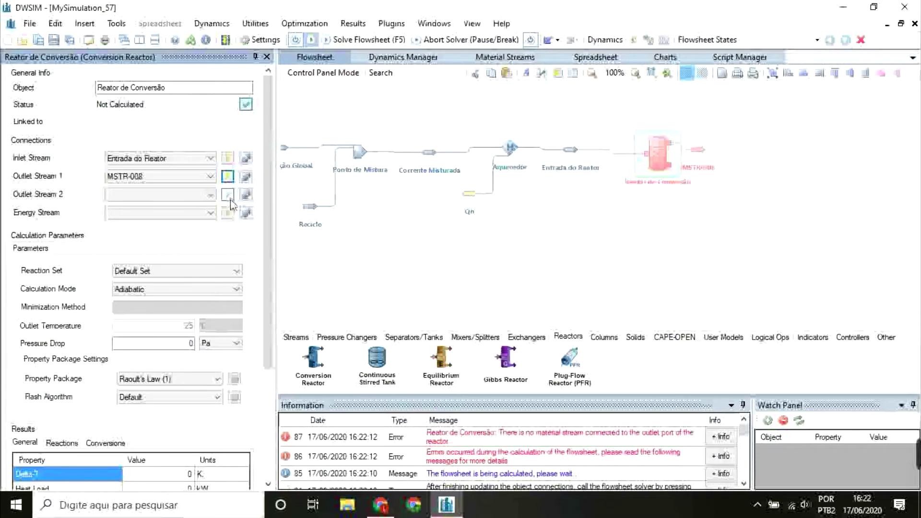
{"action": "left_click", "coordinate": [227, 194]}
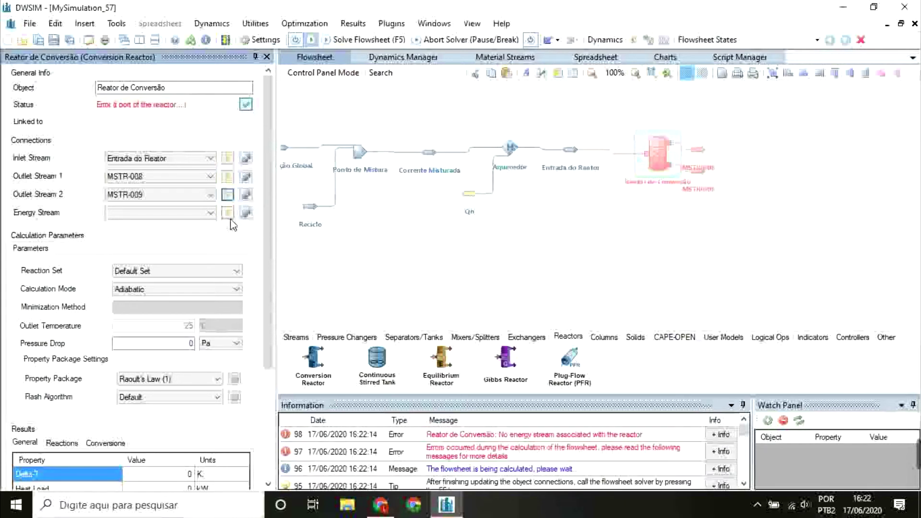
{"action": "left_click", "coordinate": [229, 215]}
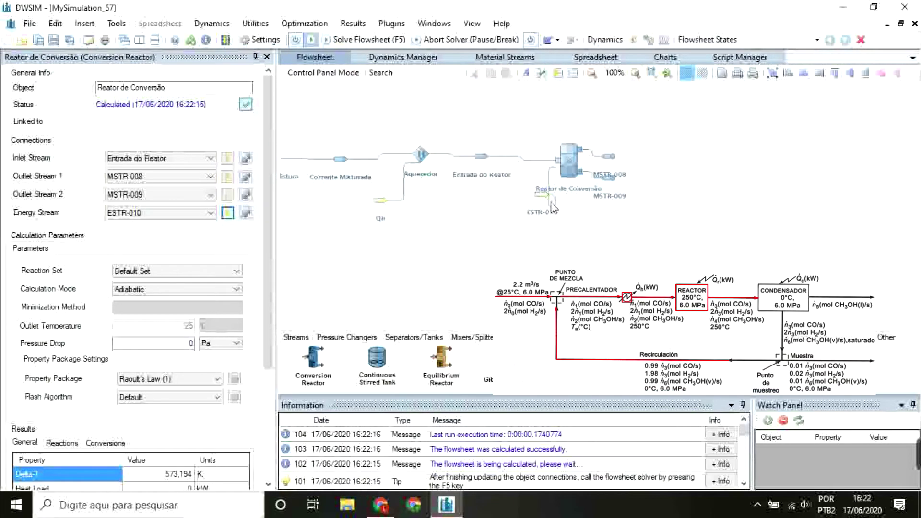
Move the reactor's energy stream below and before the reactor, and set the reactor's calculation mode to Isothermic
{"action": "left_click_drag", "start_coordinate": [540, 197], "coordinate": [508, 212]}
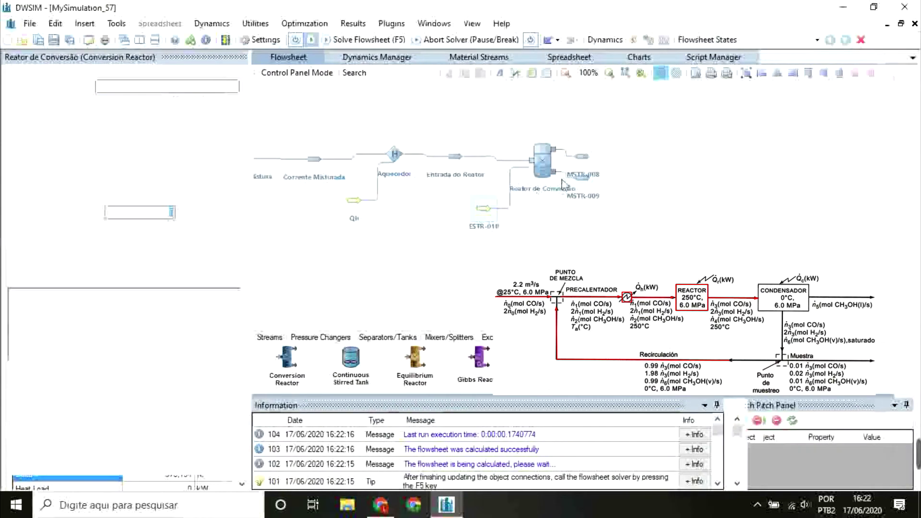
{"action": "left_click", "coordinate": [545, 166]}
{"action": "left_click", "coordinate": [144, 289]}
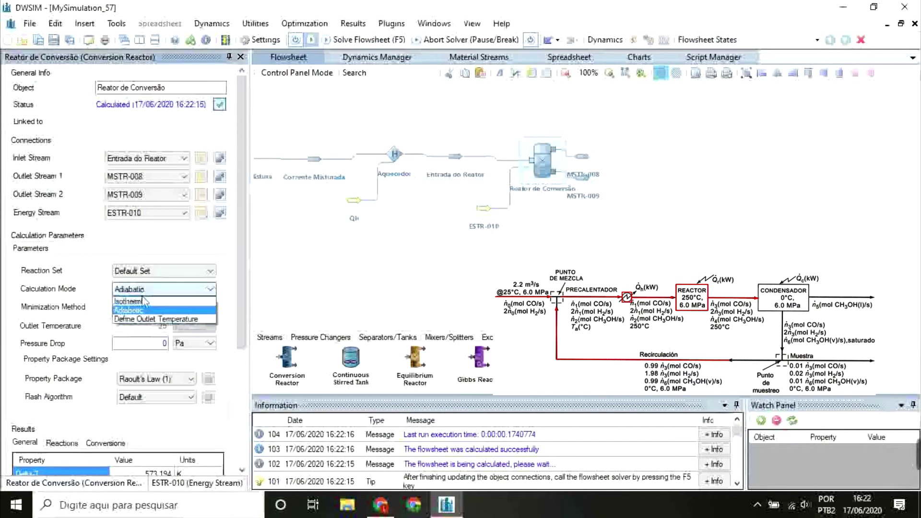
{"action": "left_click", "coordinate": [141, 302]}
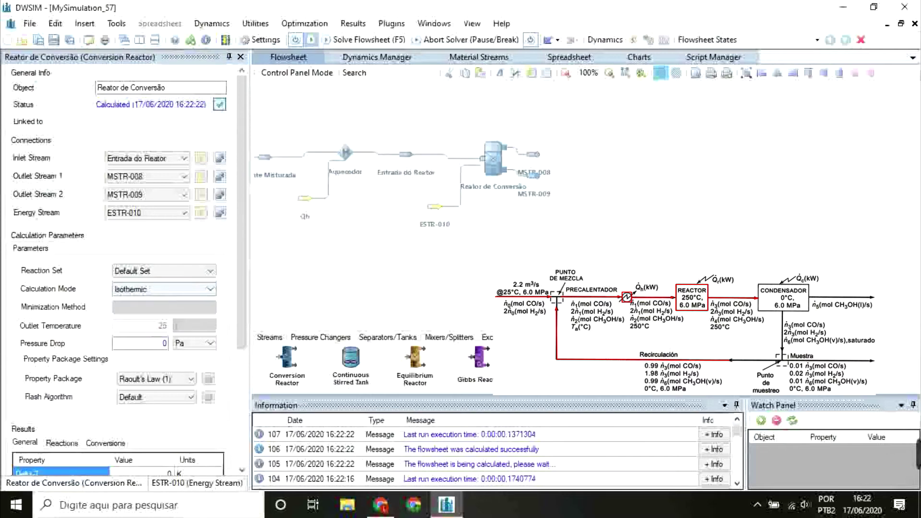
Rename the reactor's energy stream Qr
{"action": "left_click", "coordinate": [434, 207]}
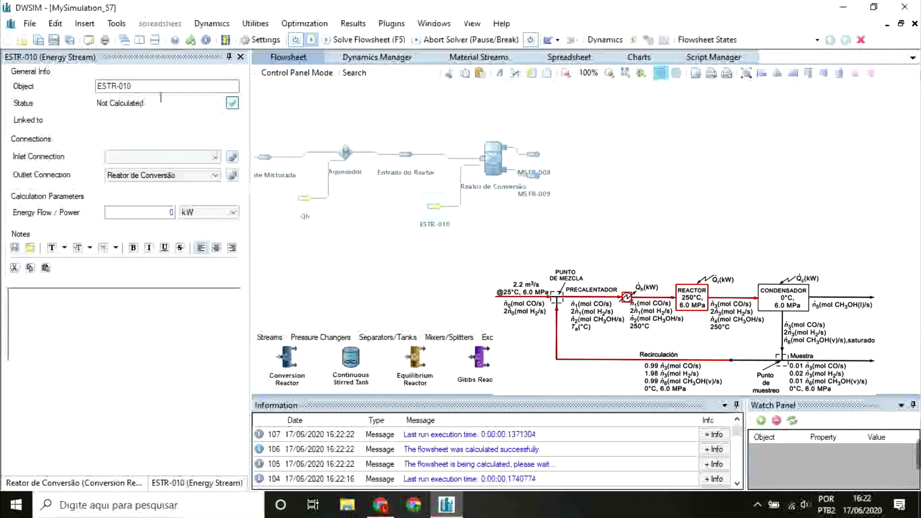
{"action": "type", "text": "Qr"}
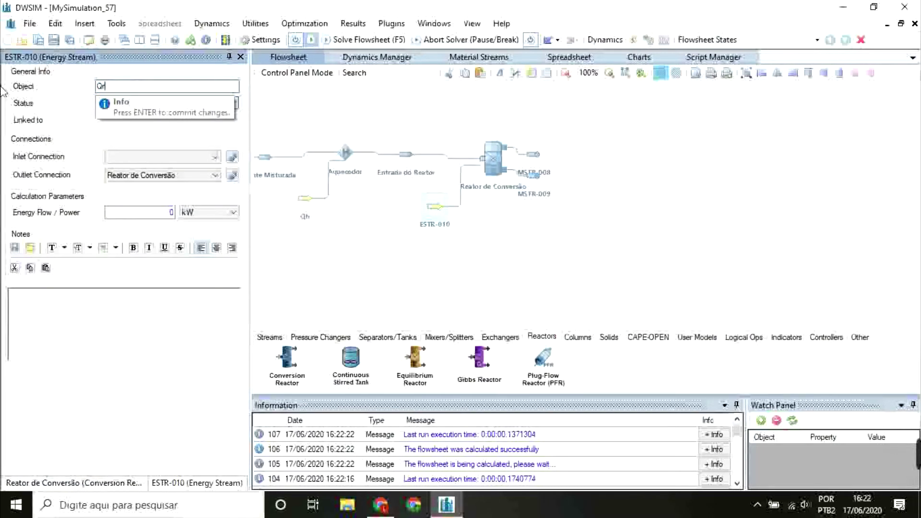
{"action": "key", "text": "Return"}
Move the reactor's upper outlet stream farther from the reactor and rename it Saída do Reator
{"action": "mouse_move", "coordinate": [448, 155]}
{"action": "left_click_drag", "start_coordinate": [448, 152], "coordinate": [486, 142]}
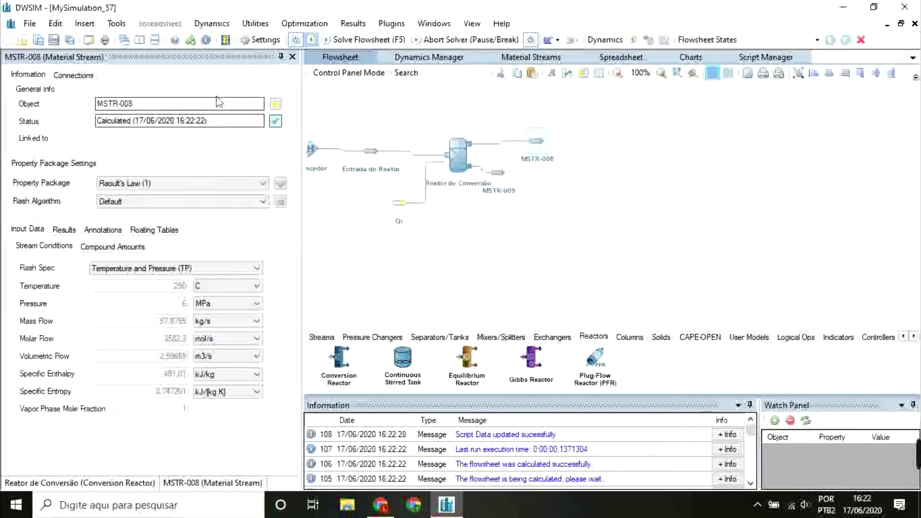
{"action": "left_click", "coordinate": [170, 108]}
{"action": "double_click", "coordinate": [170, 107]}
{"action": "type", "text": "Saída do Reator"}
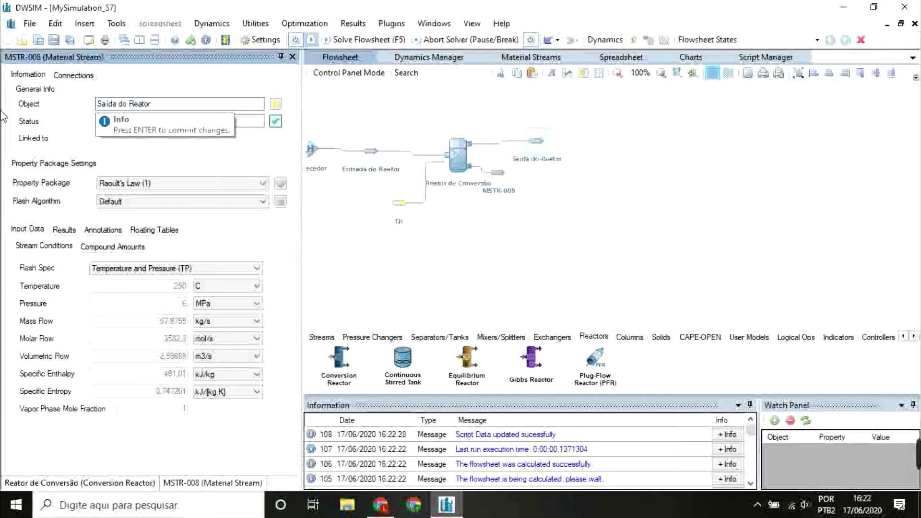
{"action": "key", "text": "Return"}
Move the reactor's lower outlet stream down and away from the reactor, and rename it Efluente Líquido
{"action": "left_click_drag", "start_coordinate": [483, 174], "coordinate": [514, 194]}
{"action": "double_click", "coordinate": [172, 104]}
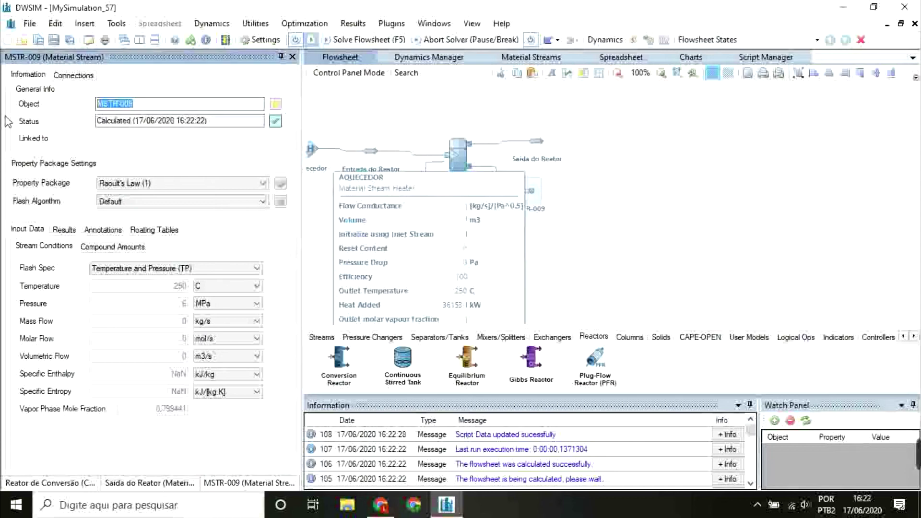
{"action": "type", "text": "Efluente L"}
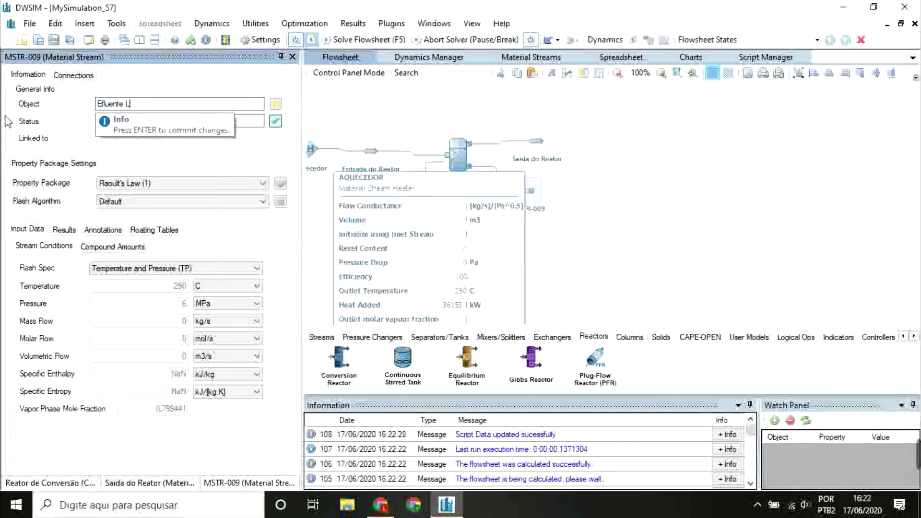
{"action": "type", "text": "iquido"}
{"action": "key", "text": "Return"}
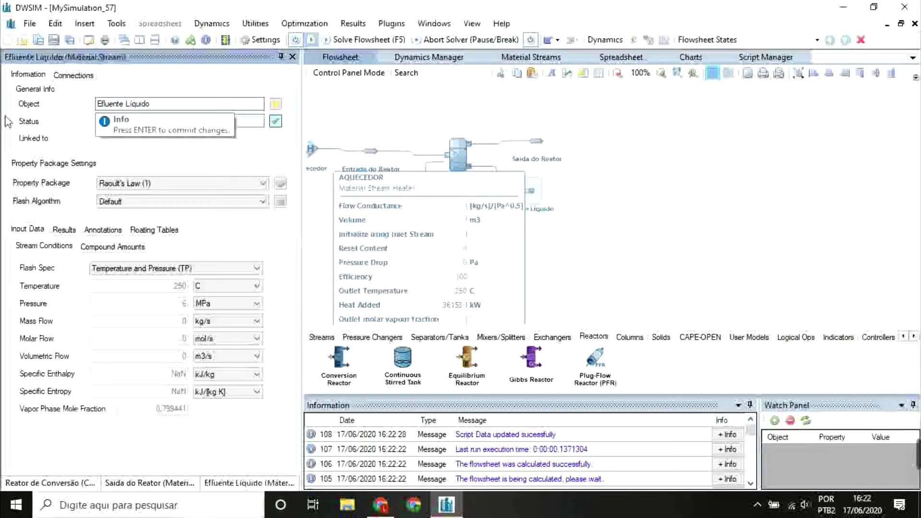
Open the properties of the Saída do Reator stream
{"action": "left_click_drag", "start_coordinate": [554, 235], "coordinate": [524, 238]}
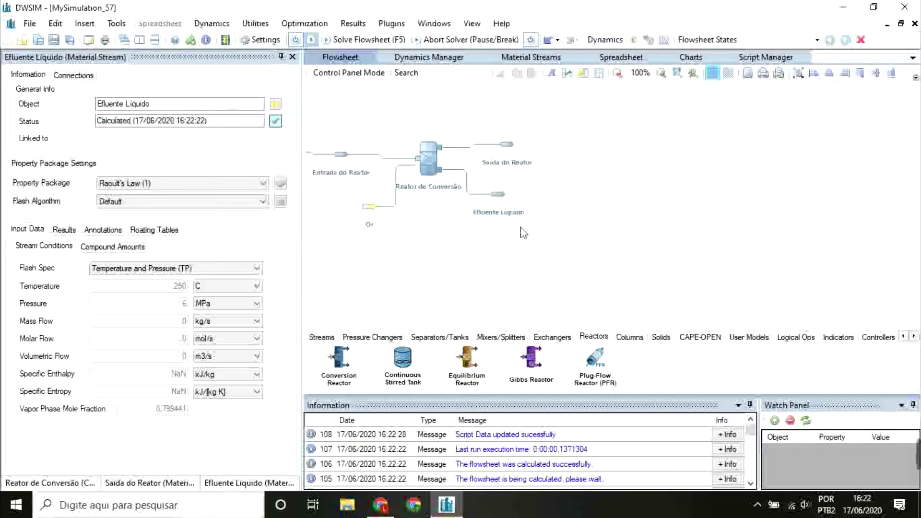
{"action": "mouse_move", "coordinate": [501, 194]}
{"action": "left_click_drag", "start_coordinate": [560, 232], "coordinate": [514, 248]}
{"action": "left_click_drag", "start_coordinate": [564, 234], "coordinate": [507, 211]}
{"action": "left_click", "coordinate": [411, 163]}
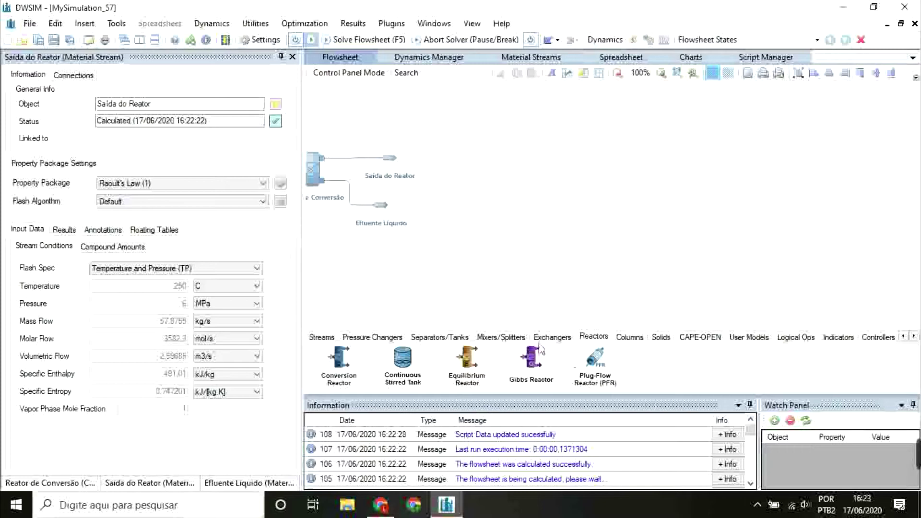
Add a Cooler after the Saída do Reator stream and name it Resfriador
{"action": "left_click", "coordinate": [552, 338]}
{"action": "left_click_drag", "start_coordinate": [339, 369], "coordinate": [472, 165]}
{"action": "left_click_drag", "start_coordinate": [154, 88], "coordinate": [5, 88]}
{"action": "type", "text": "Resfriador"}
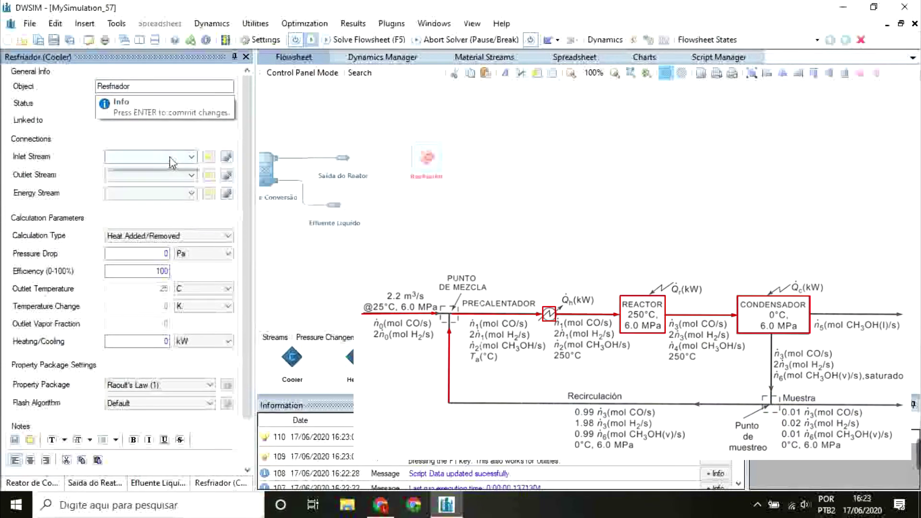
Connect Saída do Reator as the cooler's inlet and create its new outlet and energy streams
{"action": "left_click", "coordinate": [191, 156]}
{"action": "left_click", "coordinate": [153, 206]}
{"action": "left_click", "coordinate": [208, 175]}
{"action": "left_click", "coordinate": [208, 194]}
Set the cooler's calculation type to Outlet Temperature with an outlet temperature of 0 °C
{"action": "left_click", "coordinate": [182, 235]}
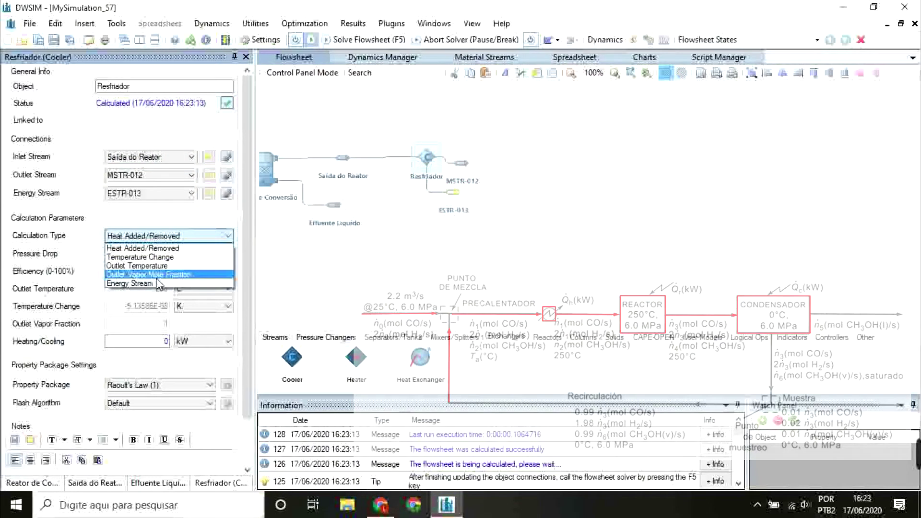
{"action": "left_click", "coordinate": [159, 261]}
{"action": "left_click", "coordinate": [157, 287]}
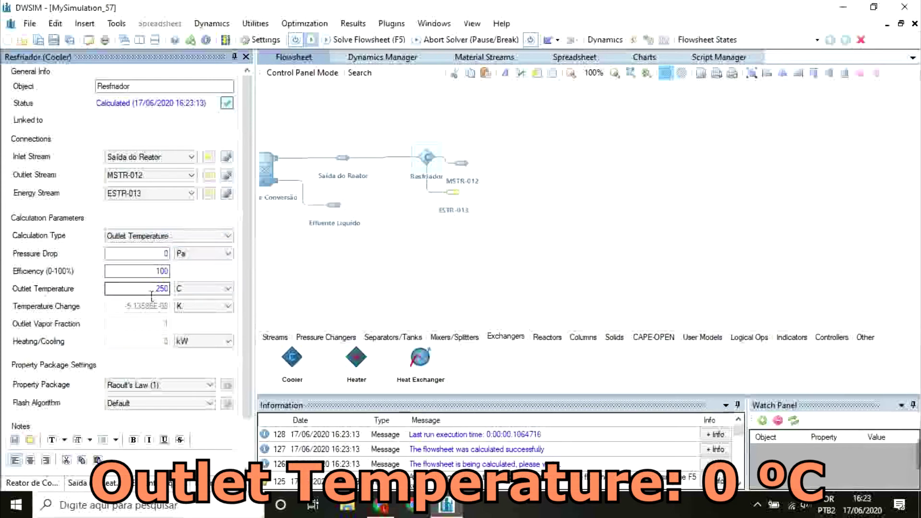
{"action": "type", "text": "0"}
{"action": "key", "text": "Return"}
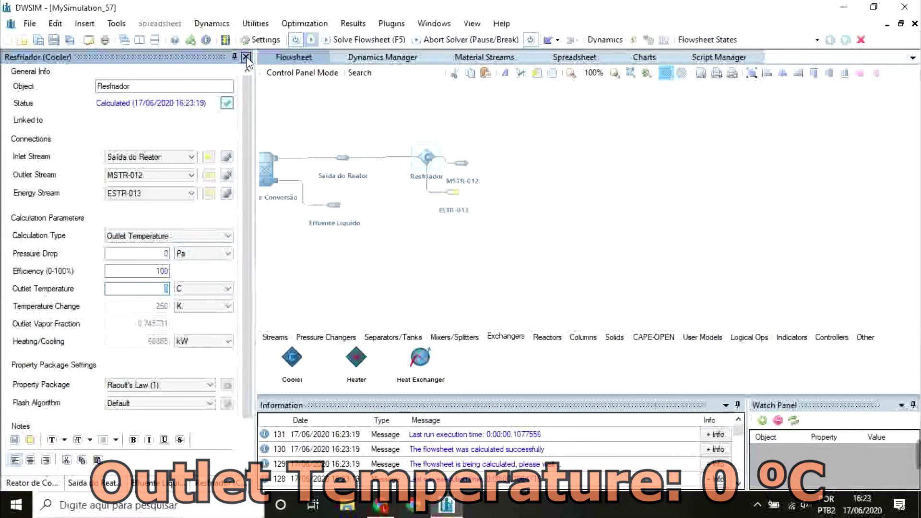
Rename the cooler's energy stream Qc
{"action": "left_click_drag", "start_coordinate": [442, 191], "coordinate": [430, 172]}
{"action": "left_click", "coordinate": [433, 174]}
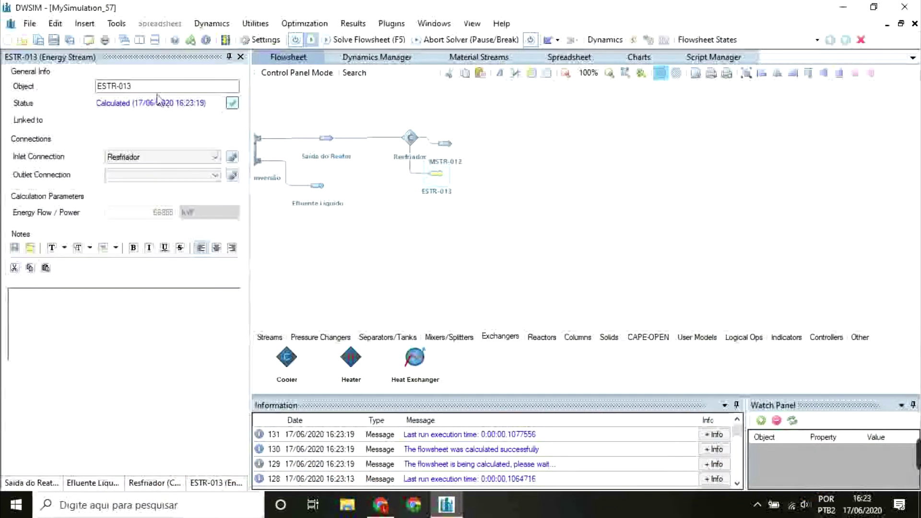
{"action": "double_click", "coordinate": [114, 86]}
{"action": "type", "text": "Qc"}
{"action": "key", "text": "Return"}
Rename the cooler's outlet stream Corrente Resfriada and line it up horizontally with the cooler
{"action": "left_click", "coordinate": [445, 143]}
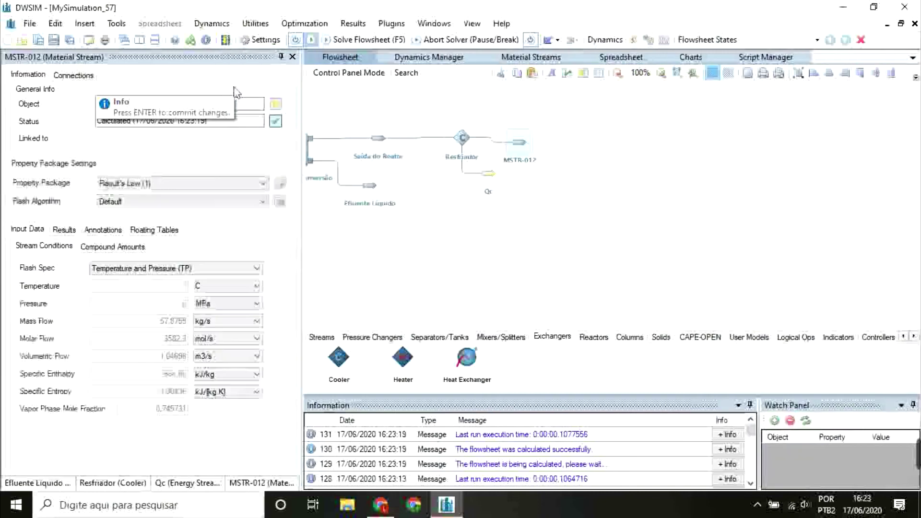
{"action": "type", "text": "Co"}
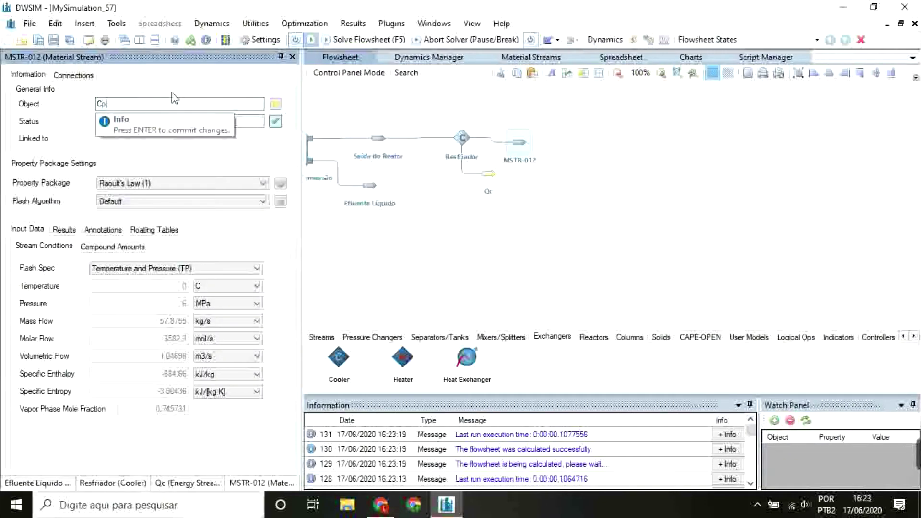
{"action": "type", "text": "rrente REsf"}
{"action": "type", "text": "fri"}
{"action": "type", "text": "ada"}
{"action": "key", "text": "Return"}
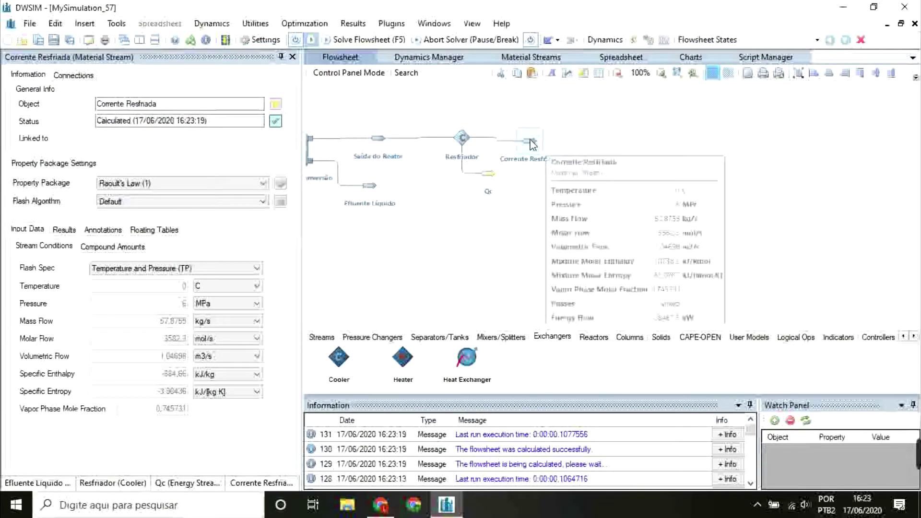
{"action": "left_click_drag", "start_coordinate": [528, 144], "coordinate": [462, 148]}
{"action": "mouse_move", "coordinate": [463, 150]}
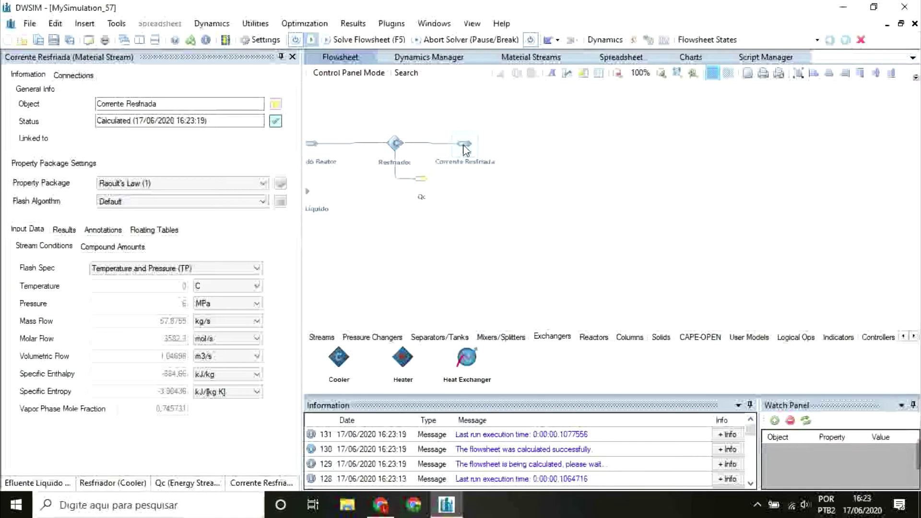
Add a Gas-Liquid Separator after the Corrente Resfriada stream and name it Separador Líq-Gás
{"action": "left_click_drag", "start_coordinate": [551, 169], "coordinate": [500, 152]}
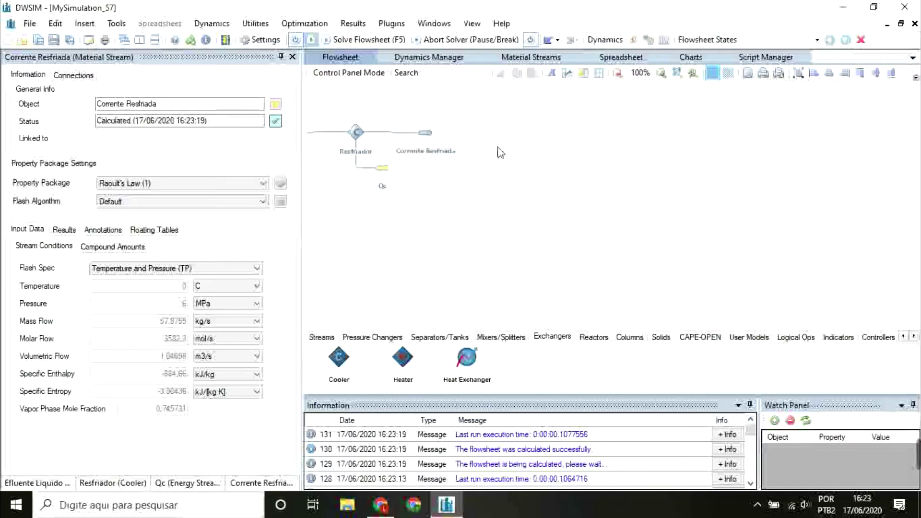
{"action": "left_click", "coordinate": [429, 340]}
{"action": "left_click_drag", "start_coordinate": [521, 165], "coordinate": [522, 165]}
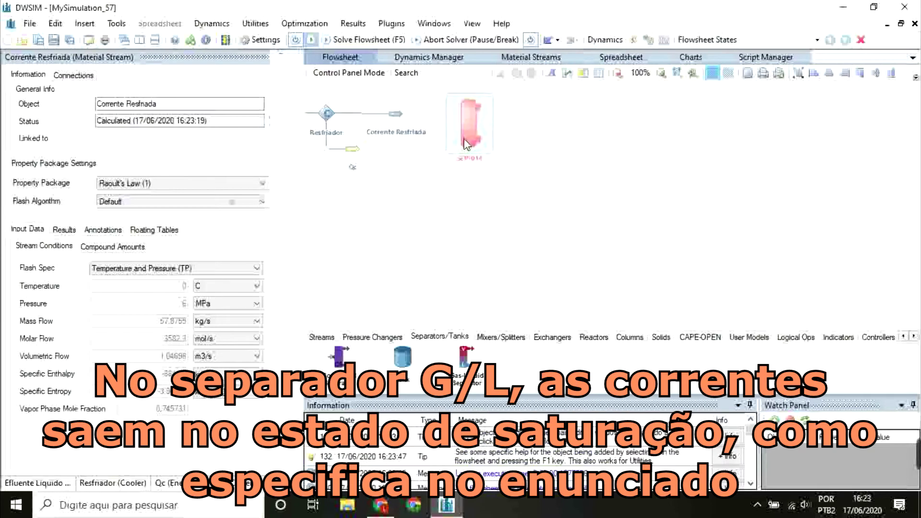
{"action": "type", "text": "Se"}
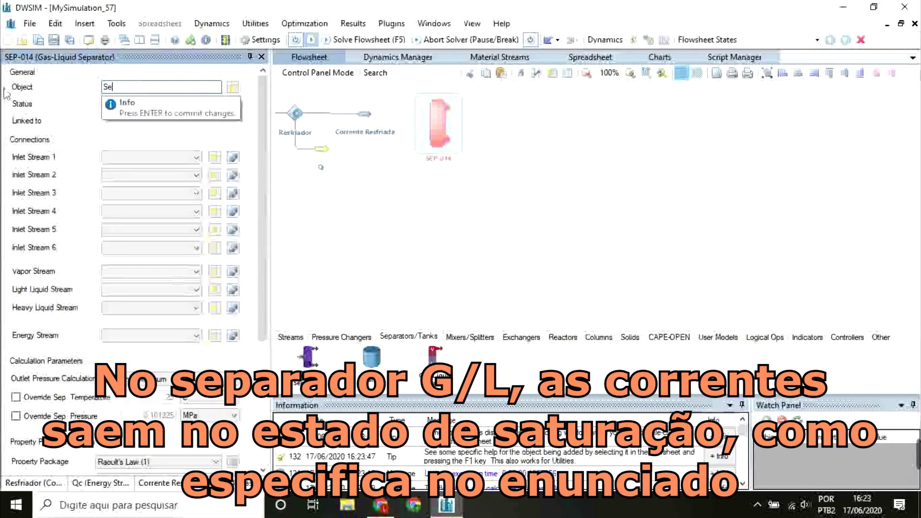
{"action": "type", "text": "parador Liq-G"}
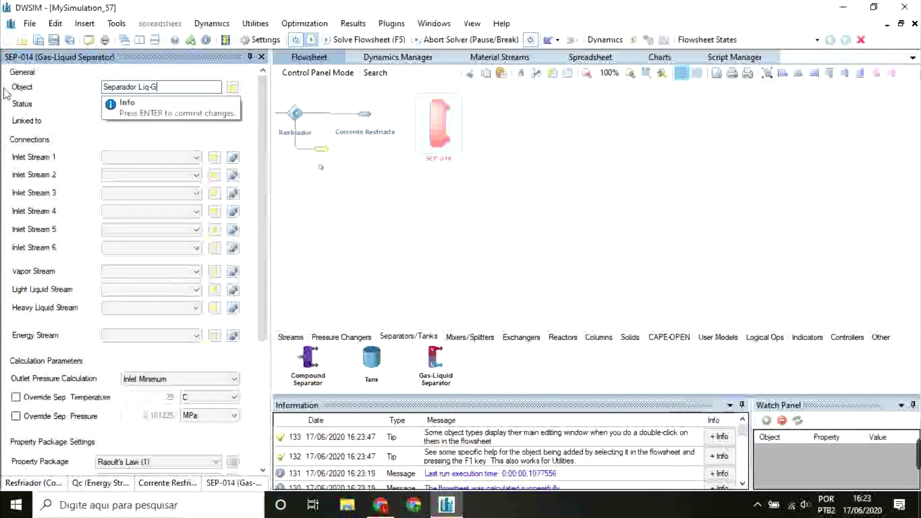
{"action": "type", "text": "ás"}
{"action": "key", "text": "Return"}
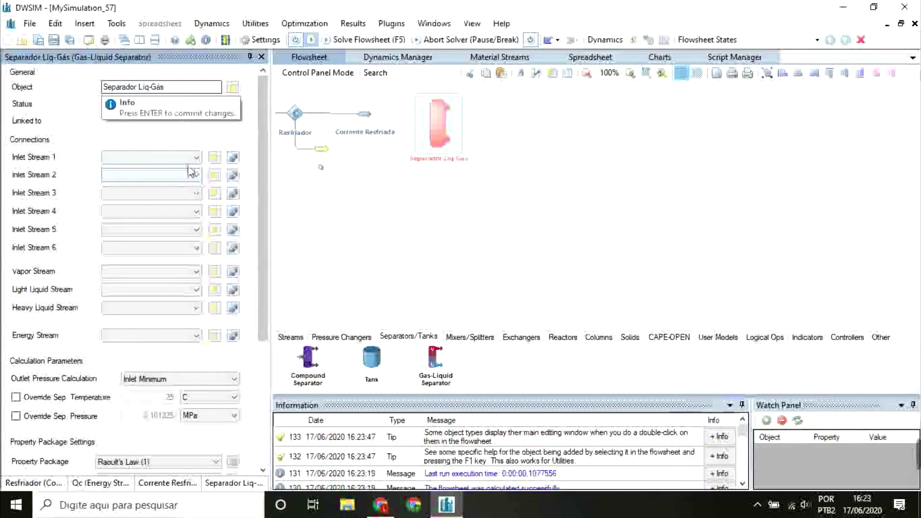
Connect Corrente Resfriada to the separator's first inlet and create new vapor and light liquid outlet streams
{"action": "left_click", "coordinate": [173, 157]}
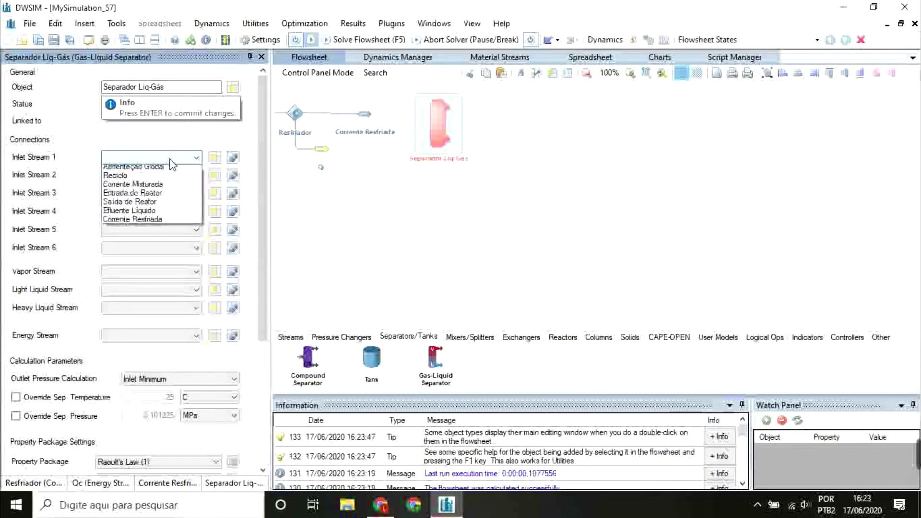
{"action": "left_click", "coordinate": [148, 221]}
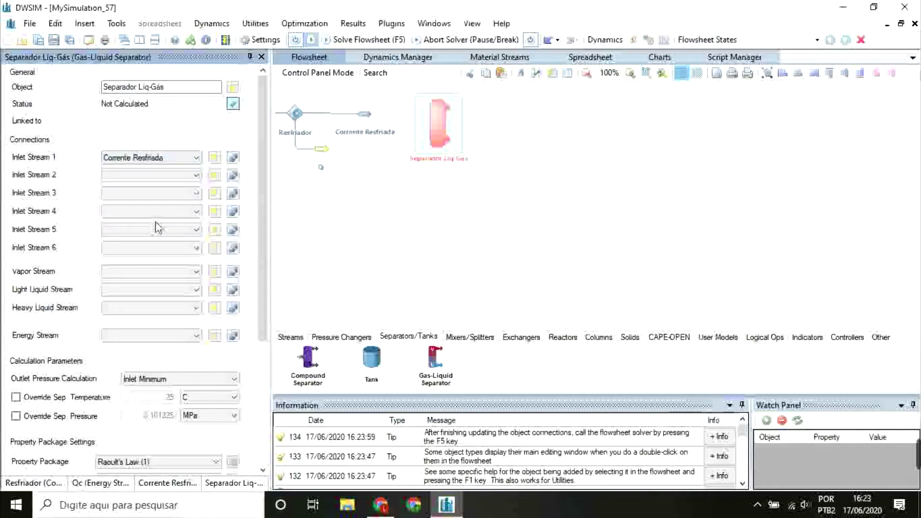
{"action": "left_click", "coordinate": [215, 276]}
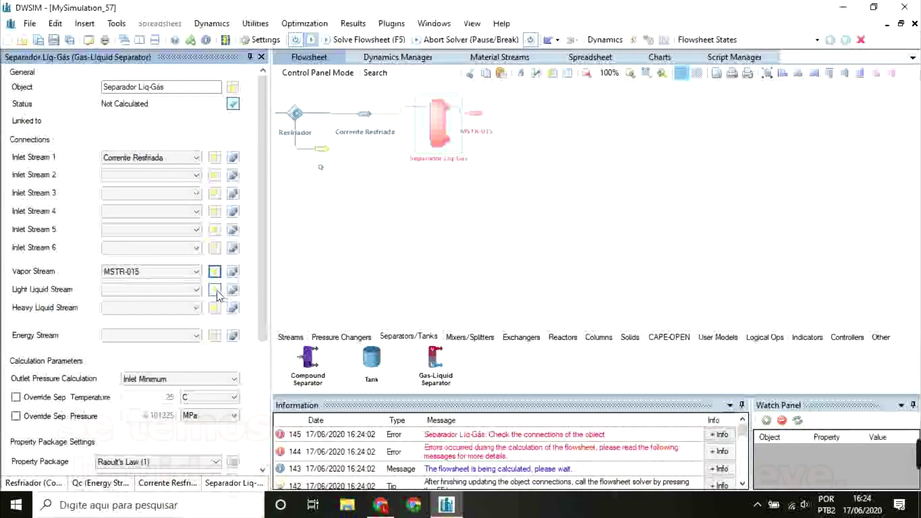
{"action": "left_click", "coordinate": [216, 290]}
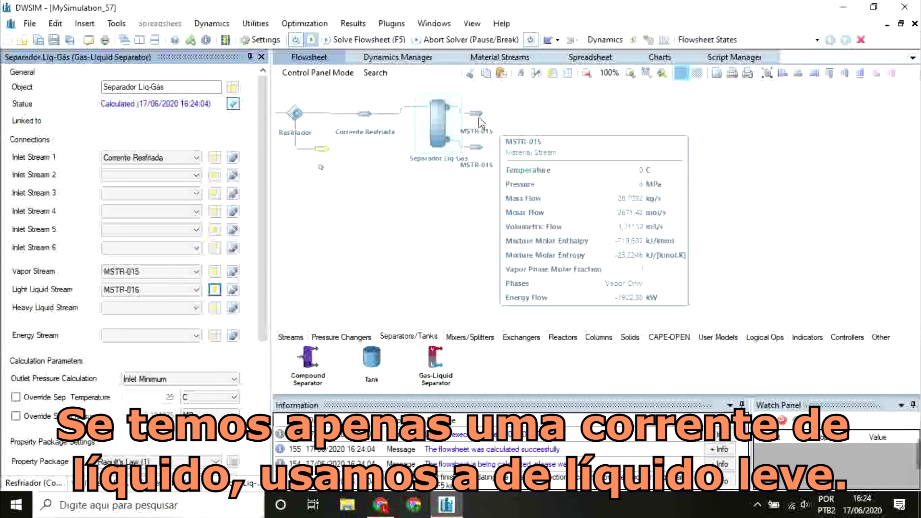
Move the separator's vapor outlet stream slightly away from the vessel and rename it Metanol Saturado
{"action": "left_click_drag", "start_coordinate": [486, 117], "coordinate": [494, 118]}
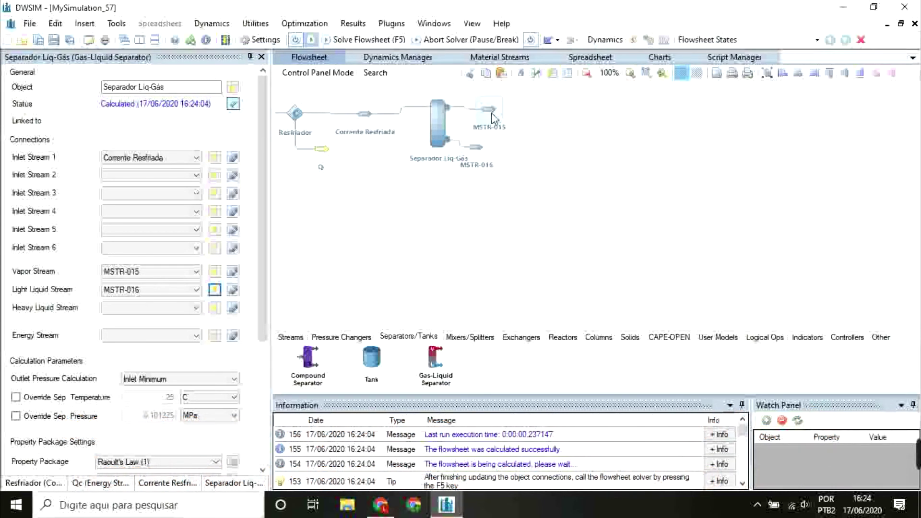
{"action": "left_click", "coordinate": [494, 118]}
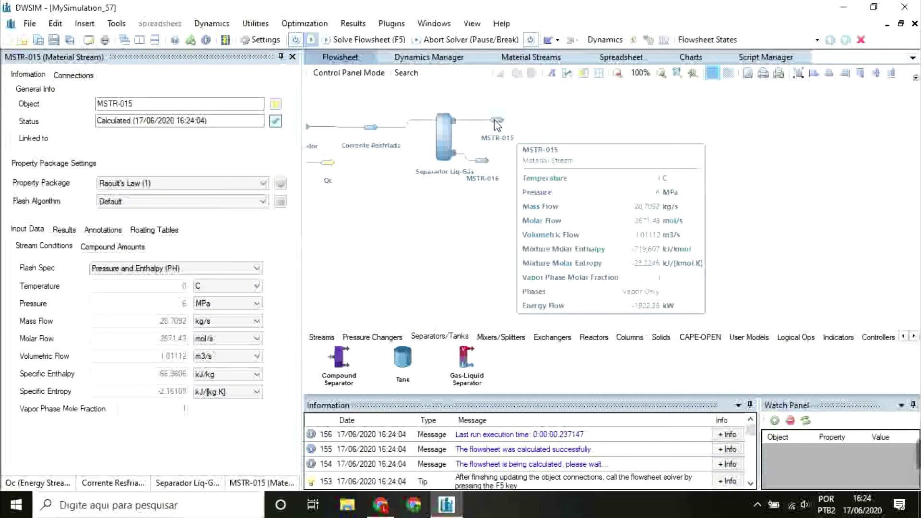
{"action": "double_click", "coordinate": [163, 104]}
{"action": "key", "text": "BackSpace"}
{"action": "type", "text": "Metanol Sa"}
{"action": "key", "text": "Return"}
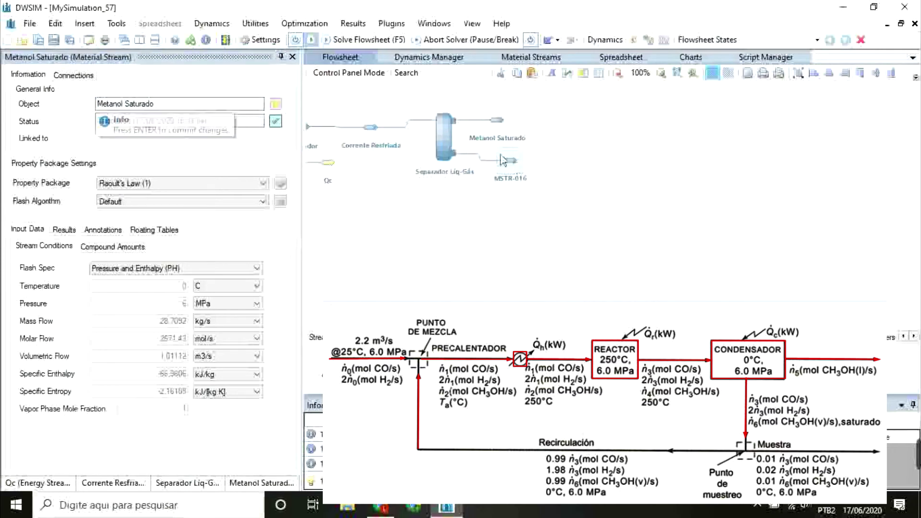
Rename the separator's light liquid outlet stream Metanol Líquido
{"action": "left_click", "coordinate": [517, 164]}
{"action": "type", "text": "Metanol Liquido"}
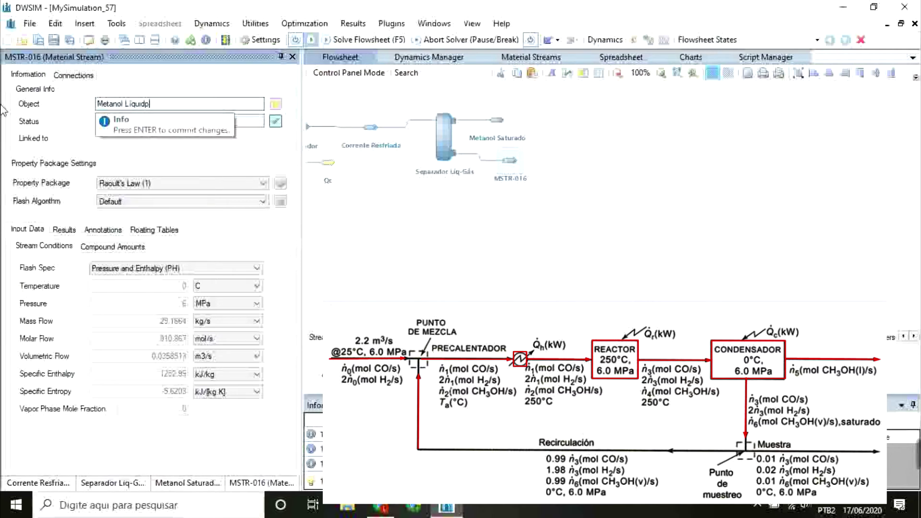
{"action": "key", "text": "Return"}
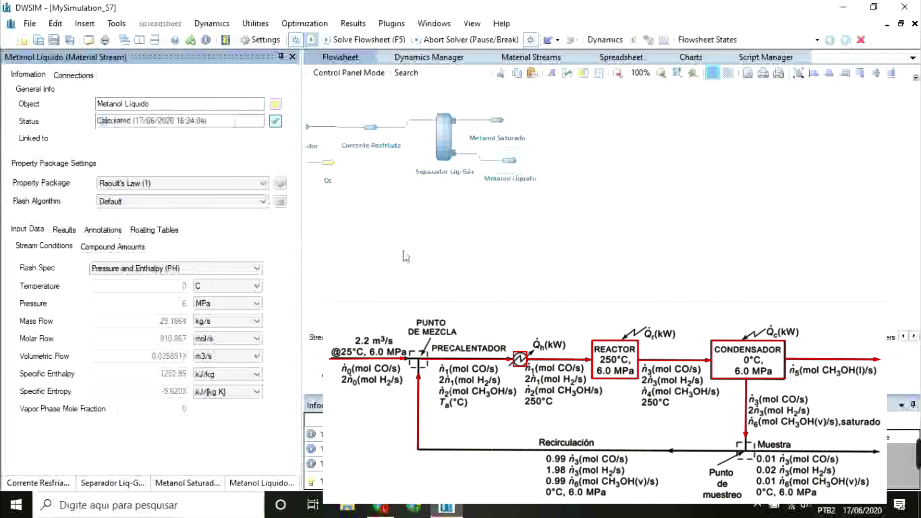
Try inverting the Separador Líq-Gás horizontally, and restore its original orientation
{"action": "mouse_move", "coordinate": [516, 169]}
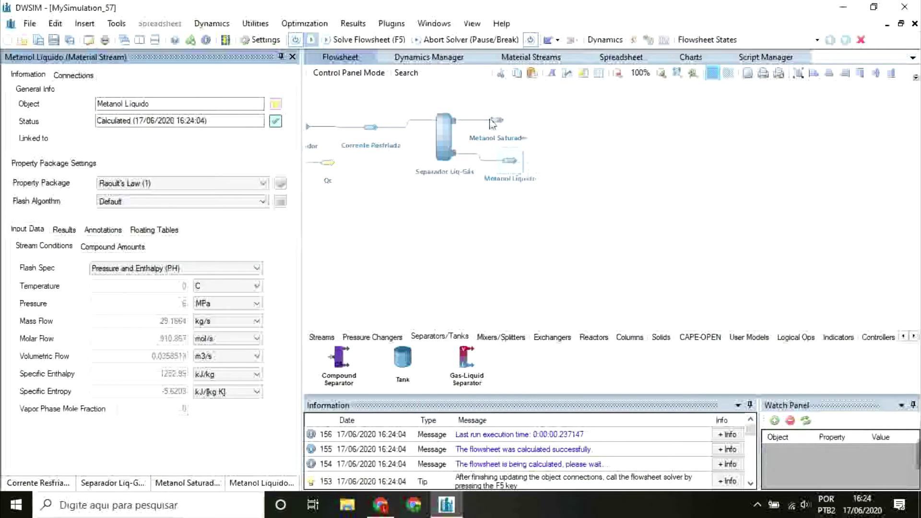
{"action": "mouse_move", "coordinate": [453, 156]}
{"action": "right_click", "coordinate": [449, 140]}
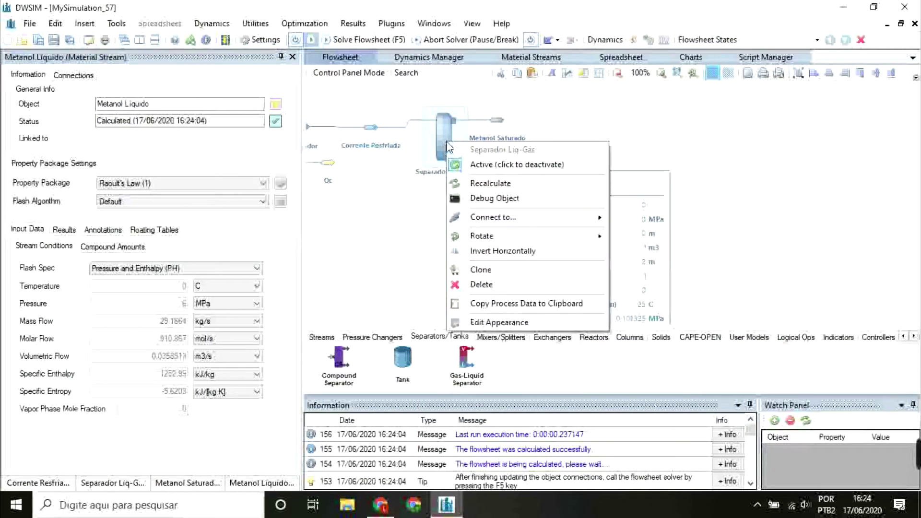
{"action": "left_click", "coordinate": [503, 252]}
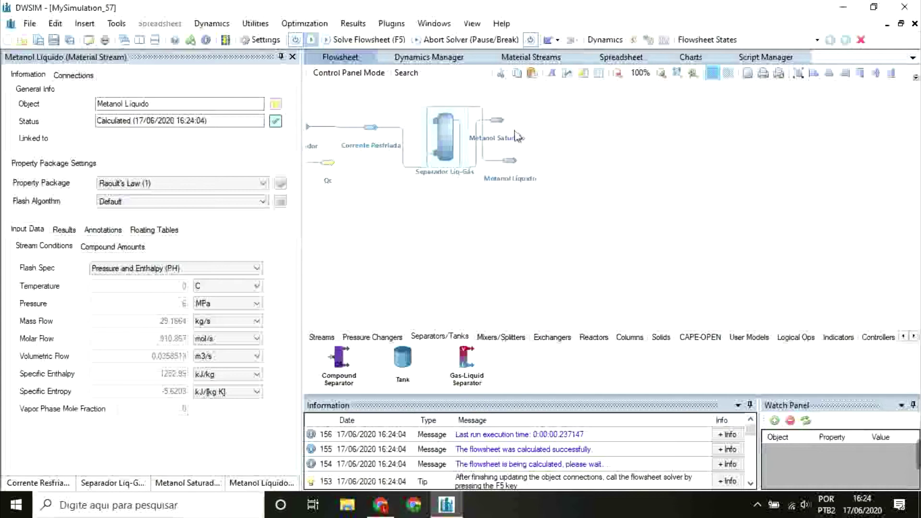
{"action": "right_click", "coordinate": [445, 139]}
{"action": "left_click", "coordinate": [532, 243]}
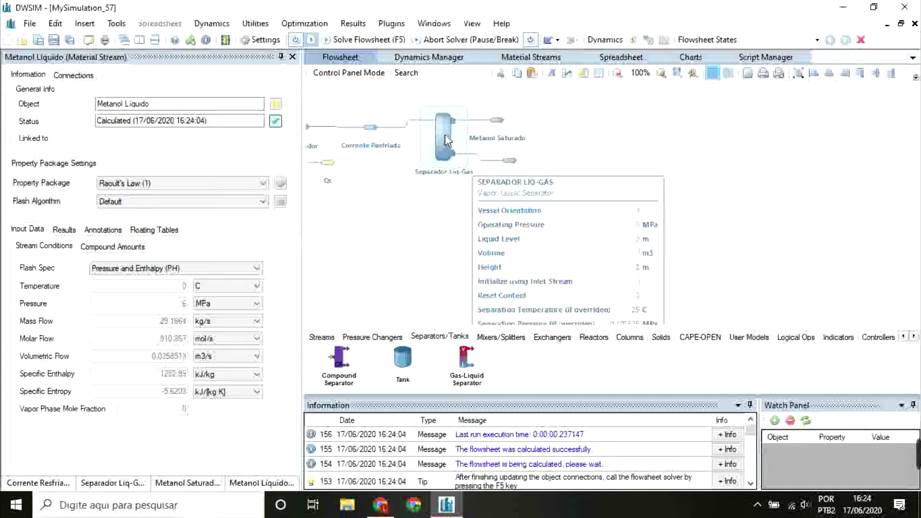
Rotate the Separador Líq-Gás and invert it horizontally, placing its vapor outlet at the bottom and its liquid outlet at the top
{"action": "right_click", "coordinate": [445, 139]}
{"action": "mouse_move", "coordinate": [503, 229]}
{"action": "left_click", "coordinate": [623, 244]}
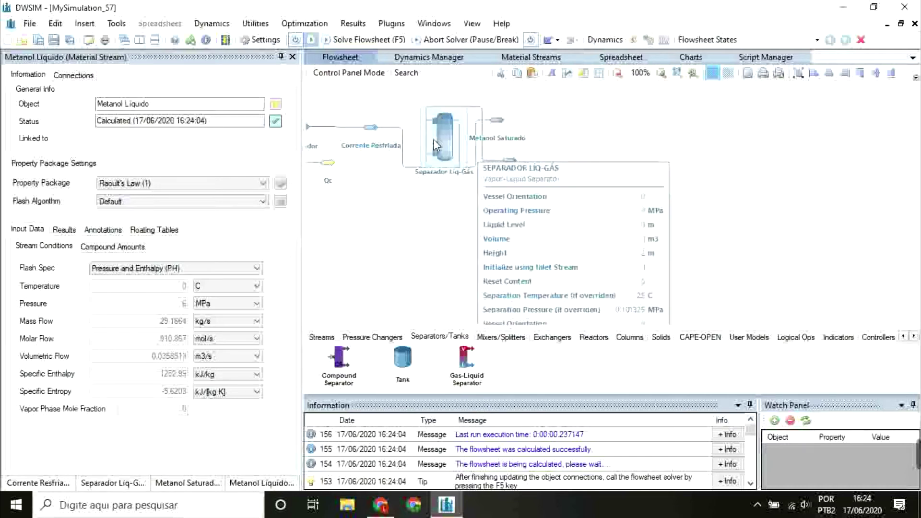
{"action": "right_click", "coordinate": [433, 139]}
{"action": "left_click", "coordinate": [614, 246]}
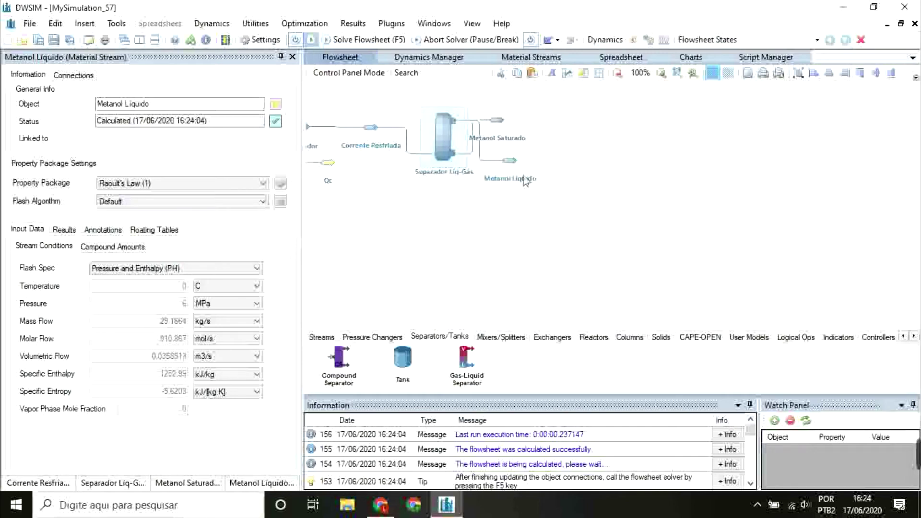
Move Metanol Saturado below the separator and Metanol Líquido up beside the separator's upper outlet
{"action": "left_click_drag", "start_coordinate": [503, 124], "coordinate": [500, 221]}
{"action": "left_click_drag", "start_coordinate": [509, 160], "coordinate": [537, 125]}
{"action": "left_click", "coordinate": [535, 122]}
{"action": "left_click_drag", "start_coordinate": [565, 191], "coordinate": [607, 172]}
Rotate the Metanol Saturado stream to a vertical orientation and open its properties
{"action": "right_click", "coordinate": [540, 200]}
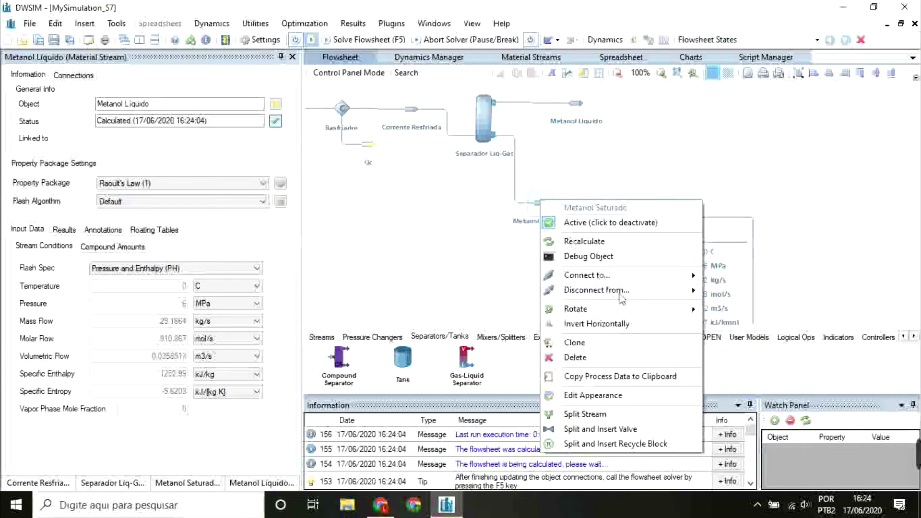
{"action": "mouse_move", "coordinate": [575, 309]}
{"action": "left_click", "coordinate": [740, 312]}
{"action": "left_click", "coordinate": [539, 206]}
{"action": "left_click_drag", "start_coordinate": [609, 227], "coordinate": [576, 215]}
{"action": "mouse_move", "coordinate": [511, 176]}
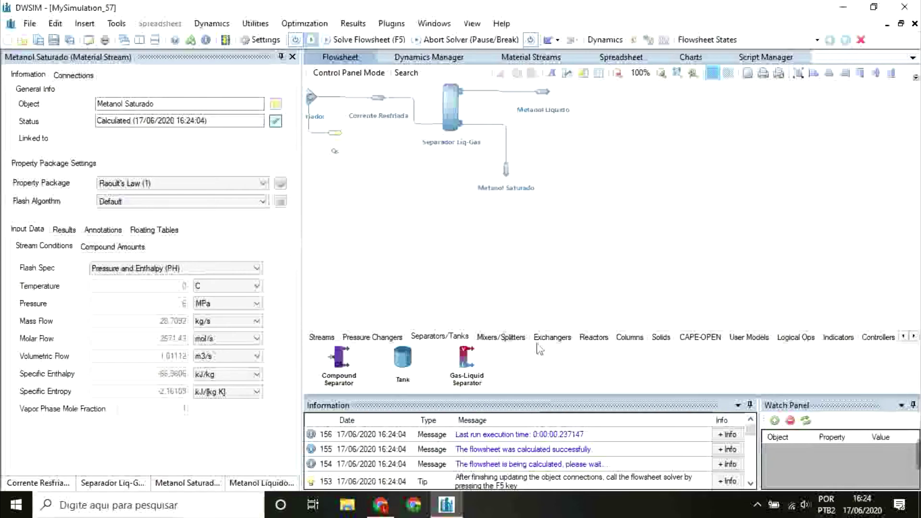
Add a Stream Splitter below the Metanol Saturado stream and rotate it to match the vertical flow
{"action": "left_click", "coordinate": [501, 337]}
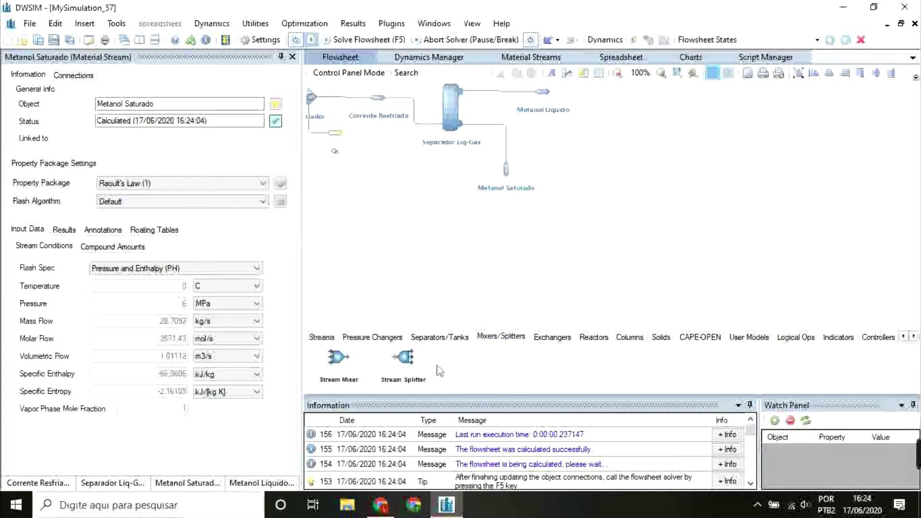
{"action": "left_click_drag", "start_coordinate": [524, 245], "coordinate": [511, 235]}
{"action": "right_click", "coordinate": [510, 235]}
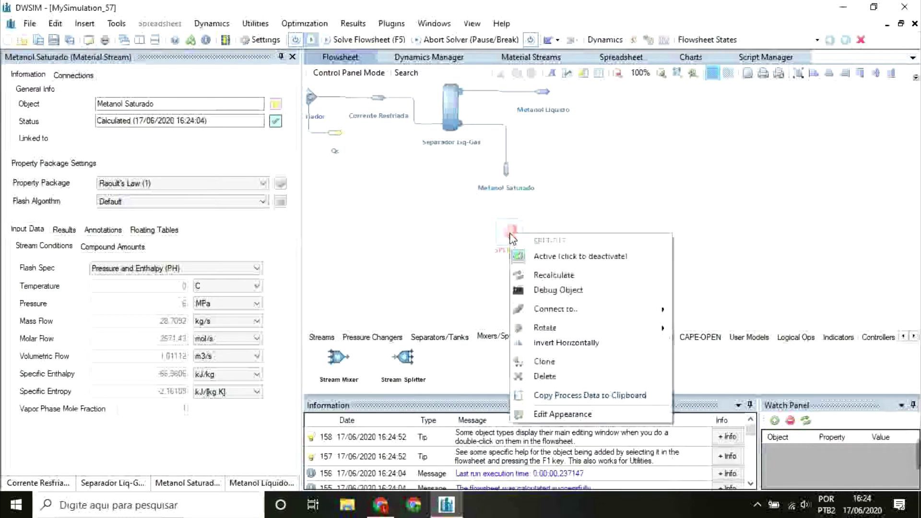
{"action": "mouse_move", "coordinate": [662, 328]}
{"action": "left_click", "coordinate": [691, 330]}
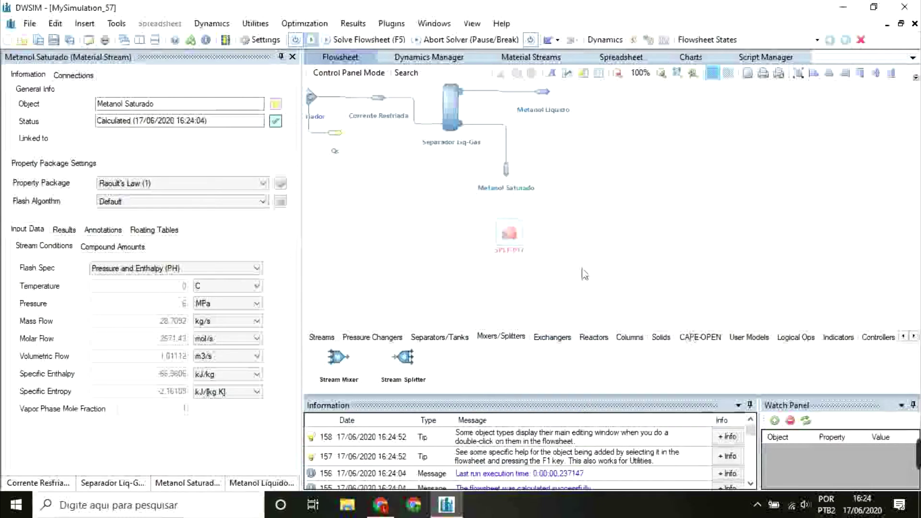
Rename the stream splitter below Metanol Saturado to "Ponto de Separação"
{"action": "left_click", "coordinate": [509, 233]}
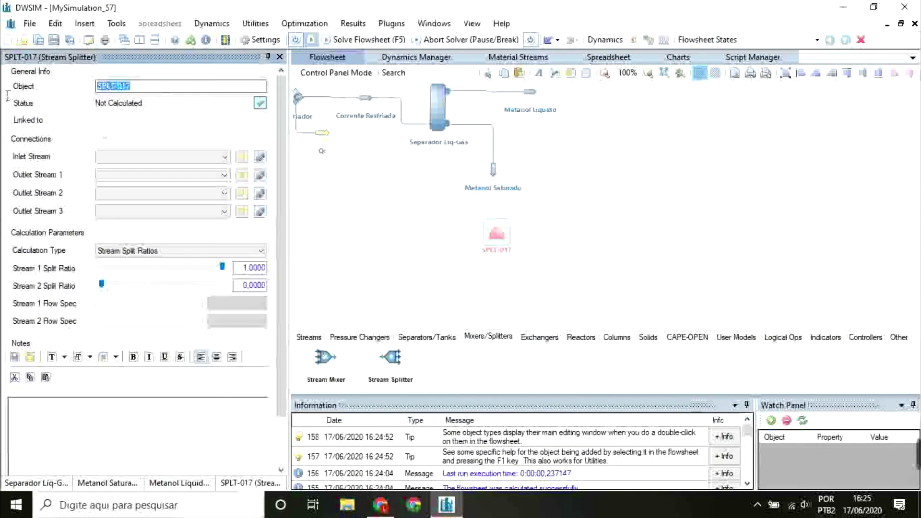
{"action": "type", "text": "Ponto d"}
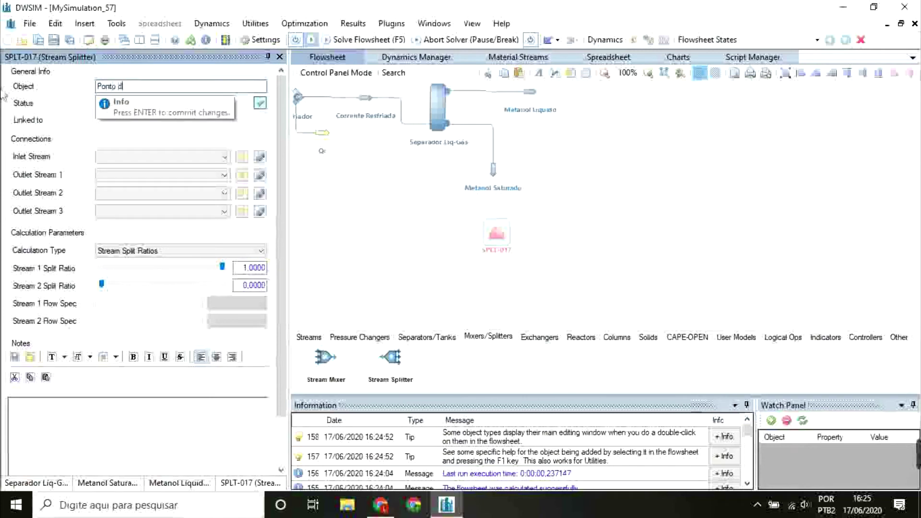
{"action": "type", "text": "e Separaç"}
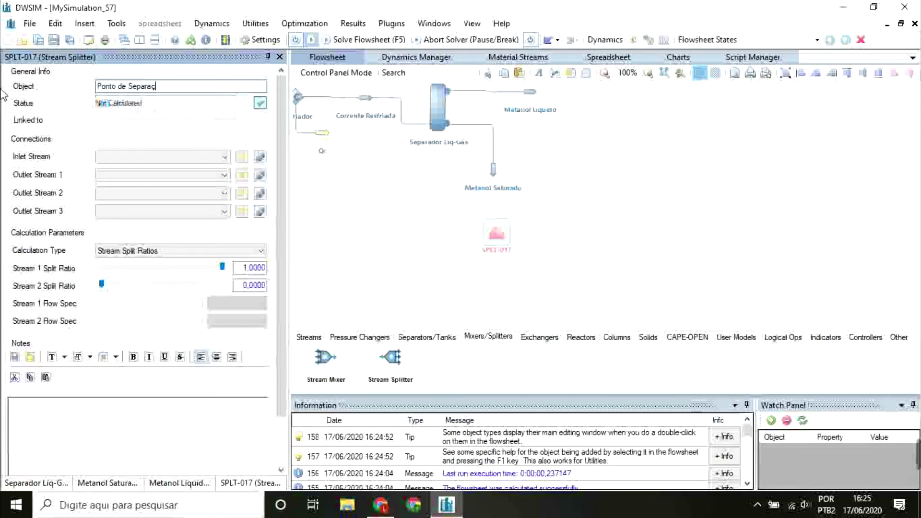
{"action": "type", "text": "ão"}
{"action": "key", "text": "Return"}
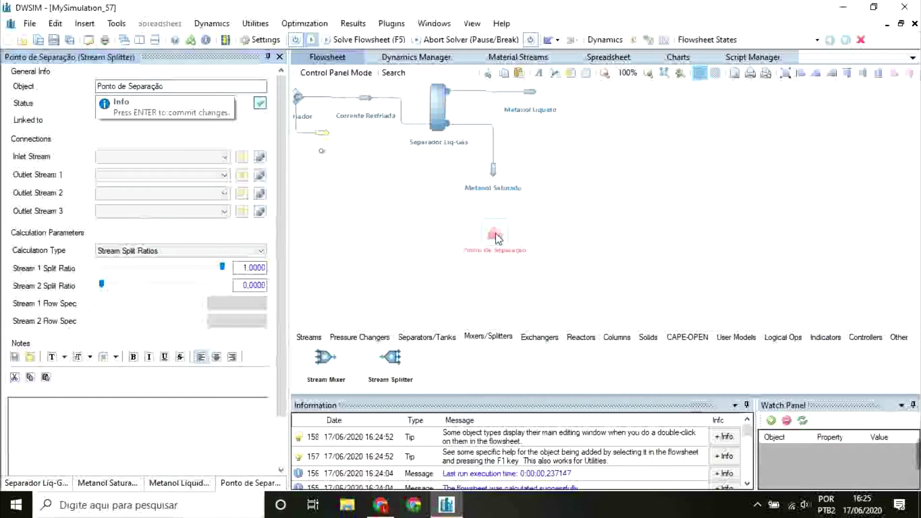
Connect Metanol Saturado as the splitter's inlet and create new streams for its outlets 1 and 2
{"action": "left_click", "coordinate": [173, 157]}
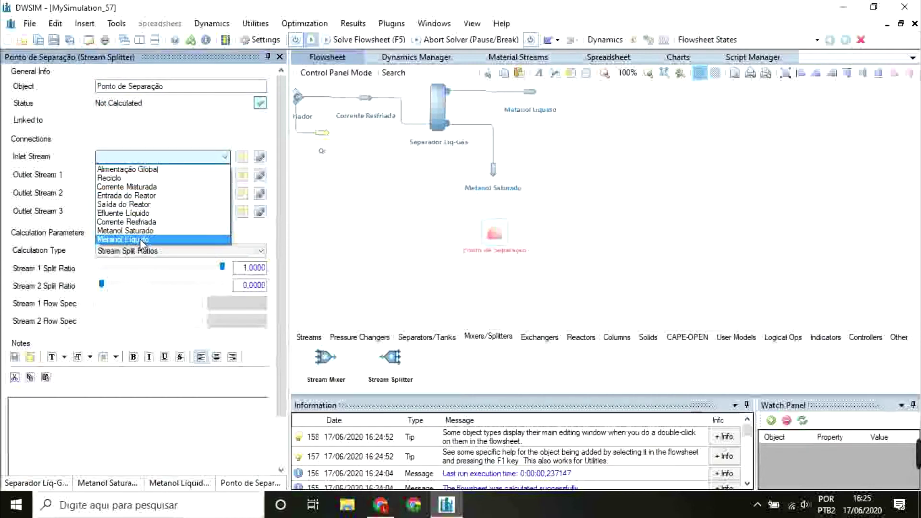
{"action": "left_click", "coordinate": [126, 230]}
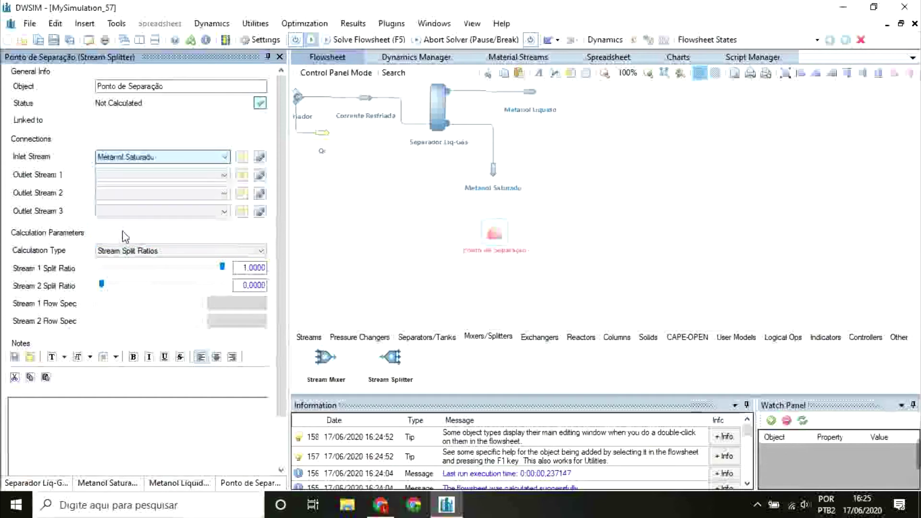
{"action": "left_click", "coordinate": [242, 193]}
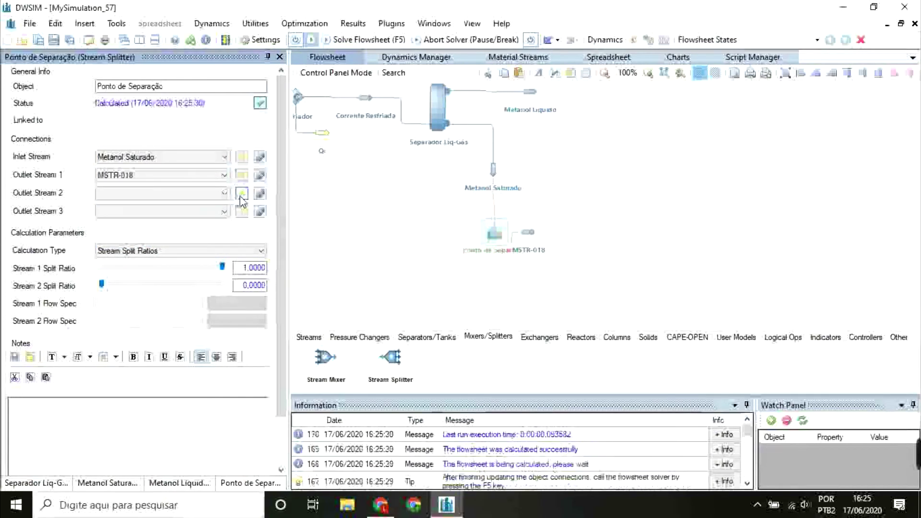
Move outlet stream 2 right of the splitter and name it Purga; move outlet stream 1 far to the left and name it Reciclo'
{"action": "left_click_drag", "start_coordinate": [531, 247], "coordinate": [568, 245]}
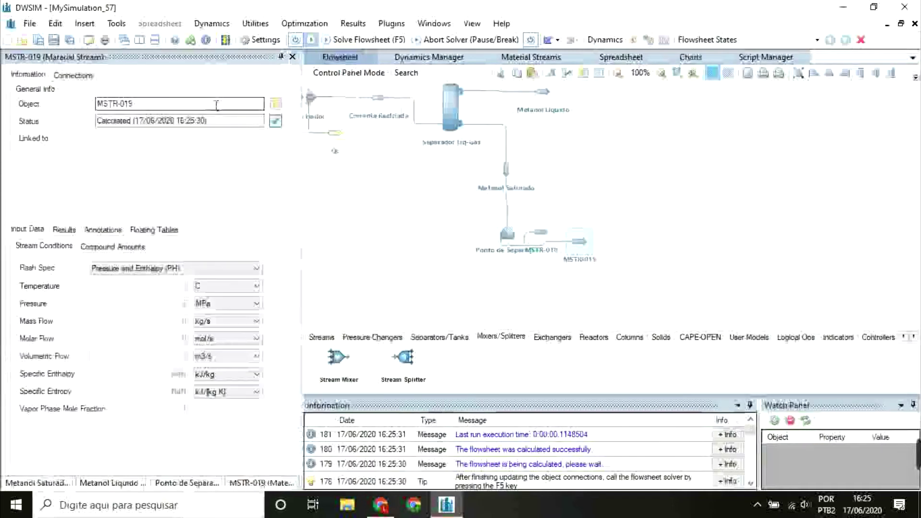
{"action": "type", "text": "urga"}
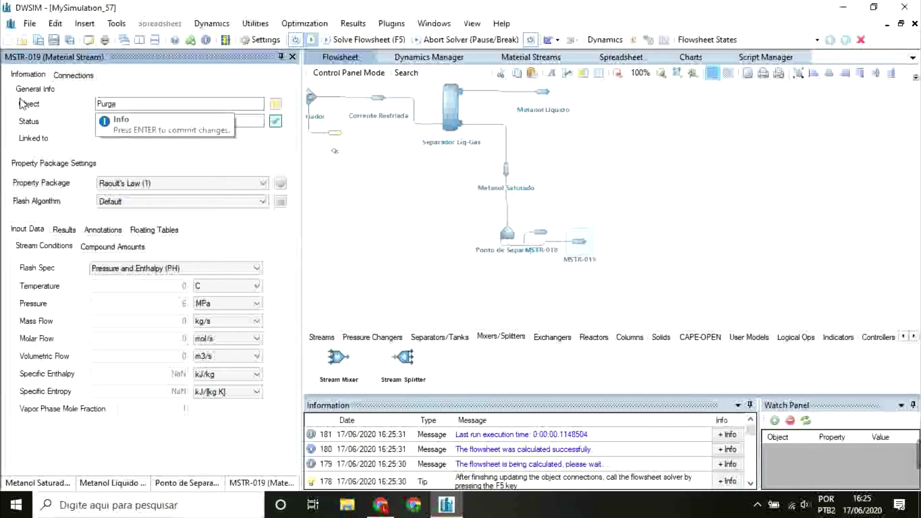
{"action": "key", "text": "Return"}
{"action": "left_click_drag", "start_coordinate": [539, 233], "coordinate": [324, 239]}
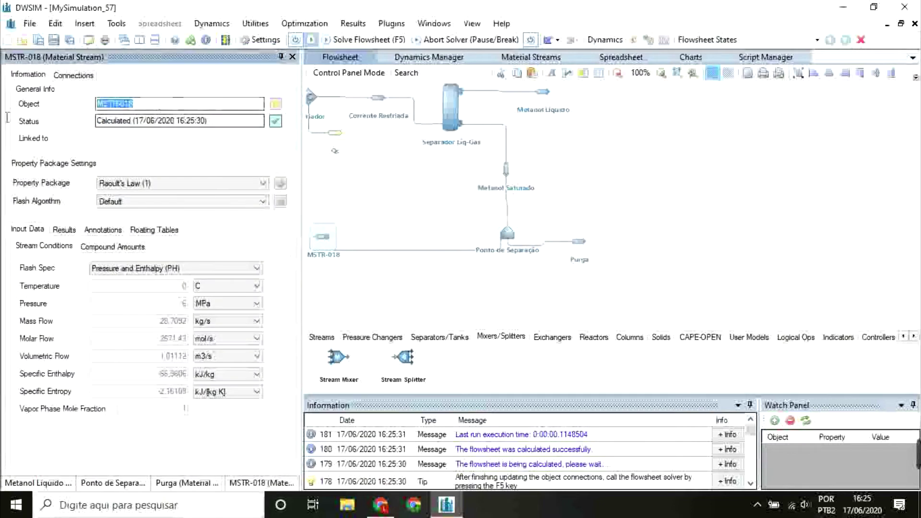
{"action": "type", "text": "Repl"}
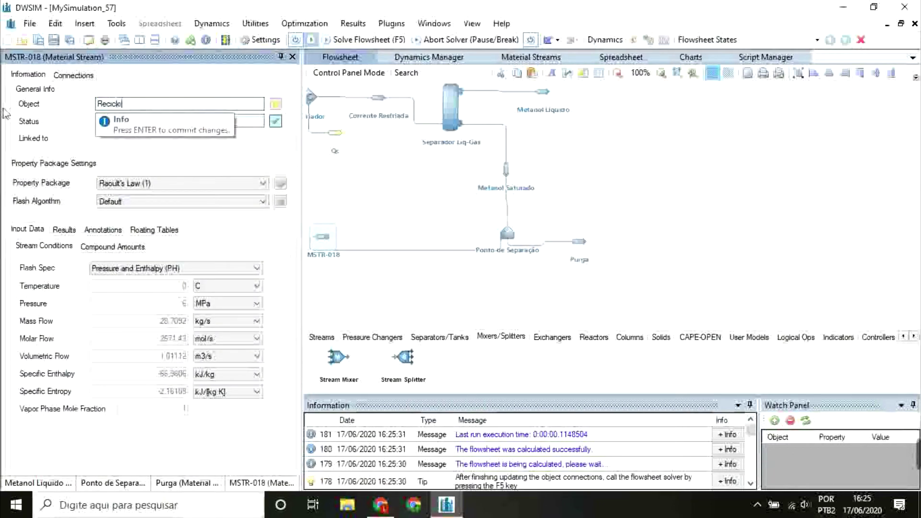
{"action": "key", "text": "Return"}
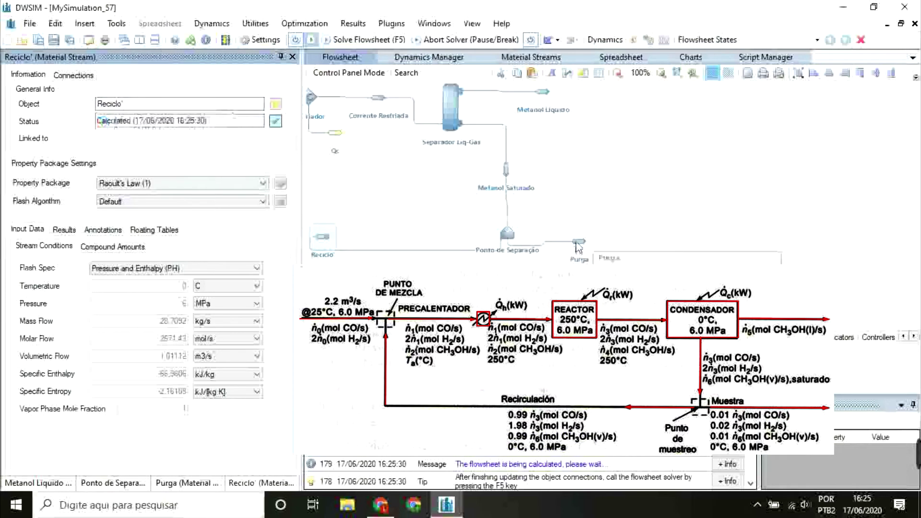
Set the Ponto de Separação split ratio for stream 1 (Reciclo') to 0.99
{"action": "left_click", "coordinate": [578, 247]}
{"action": "left_click", "coordinate": [511, 234]}
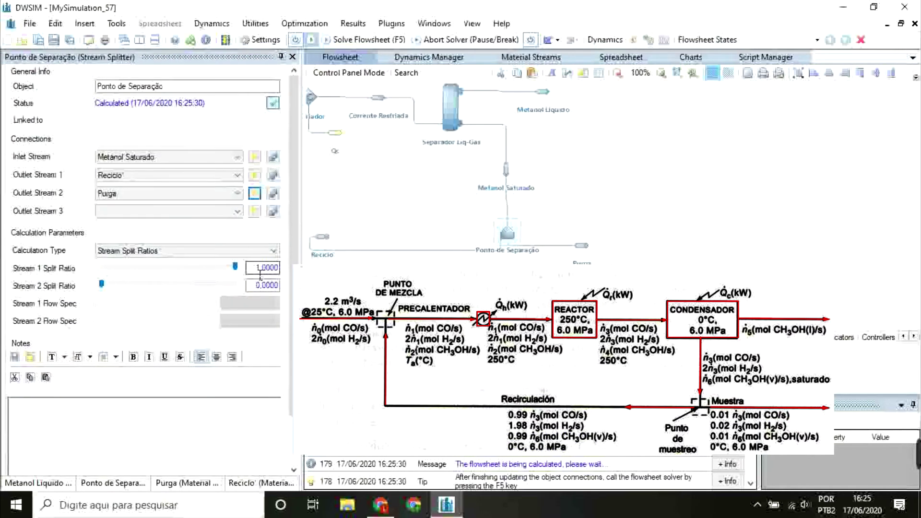
{"action": "double_click", "coordinate": [260, 268]}
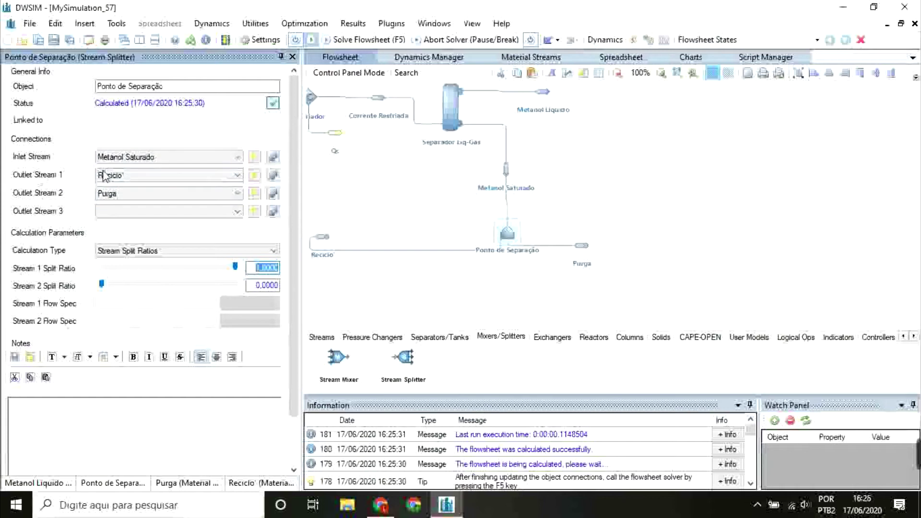
{"action": "key", "text": "BackSpace"}
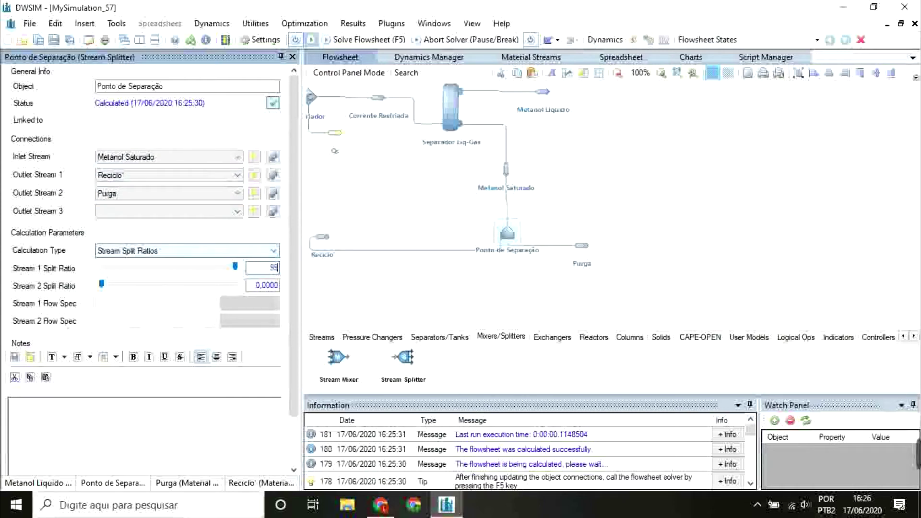
{"action": "key", "text": "Return"}
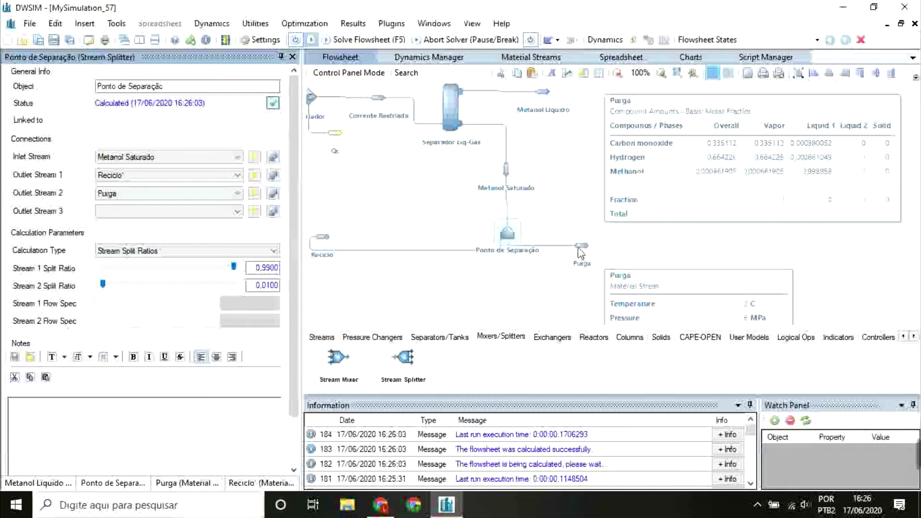
Rotate the Reciclo' stream by 180° so it points away from the splitter
{"action": "left_click_drag", "start_coordinate": [480, 304], "coordinate": [576, 302]}
{"action": "left_click_drag", "start_coordinate": [398, 297], "coordinate": [471, 296]}
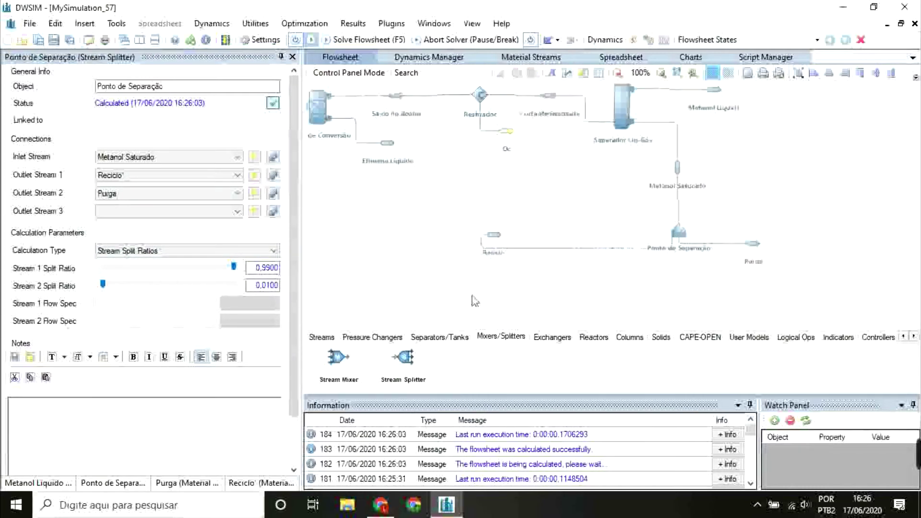
{"action": "right_click", "coordinate": [493, 234]}
{"action": "mouse_move", "coordinate": [528, 344]}
{"action": "left_click", "coordinate": [687, 364]}
Move the Reciclo stream feeding the mixing point down toward Reciclo' and rotate it by 180°
{"action": "left_click_drag", "start_coordinate": [316, 216], "coordinate": [521, 208]}
{"action": "left_click_drag", "start_coordinate": [415, 163], "coordinate": [661, 253]}
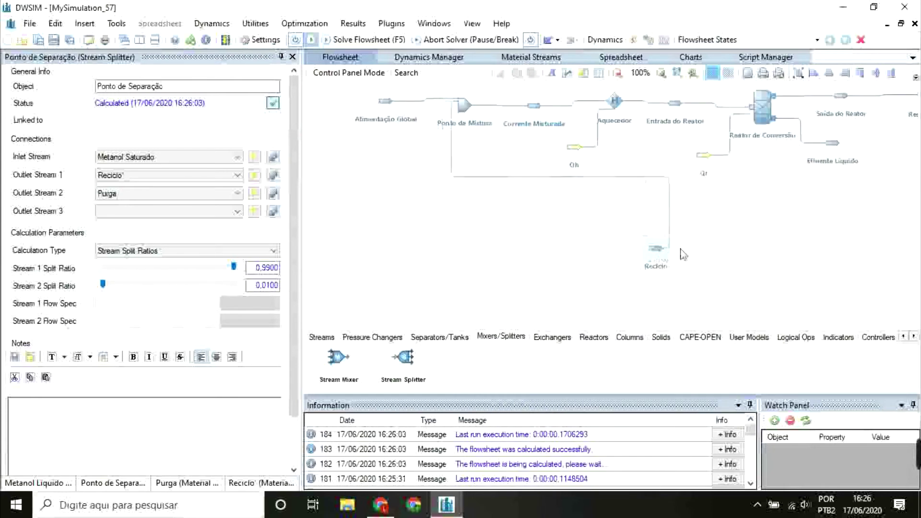
{"action": "left_click_drag", "start_coordinate": [834, 282], "coordinate": [641, 277]}
{"action": "right_click", "coordinate": [457, 246]}
{"action": "mouse_move", "coordinate": [606, 348]}
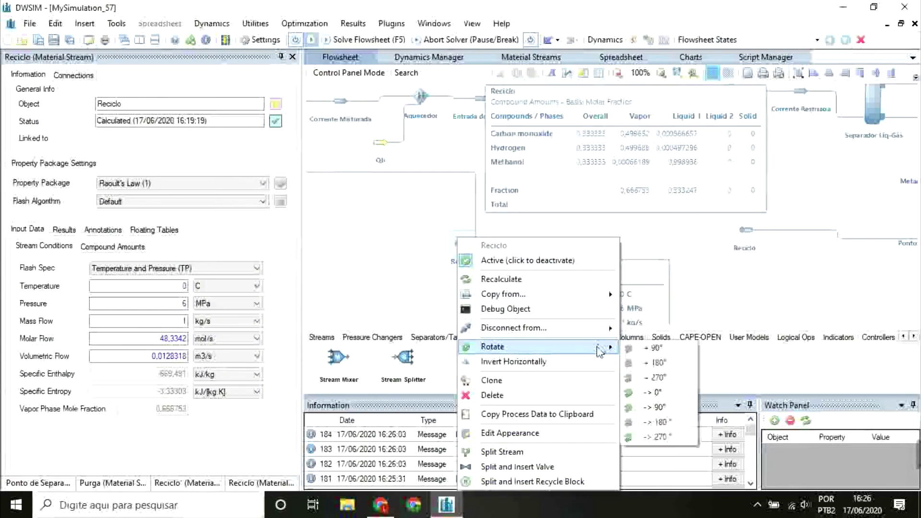
{"action": "left_click", "coordinate": [648, 366]}
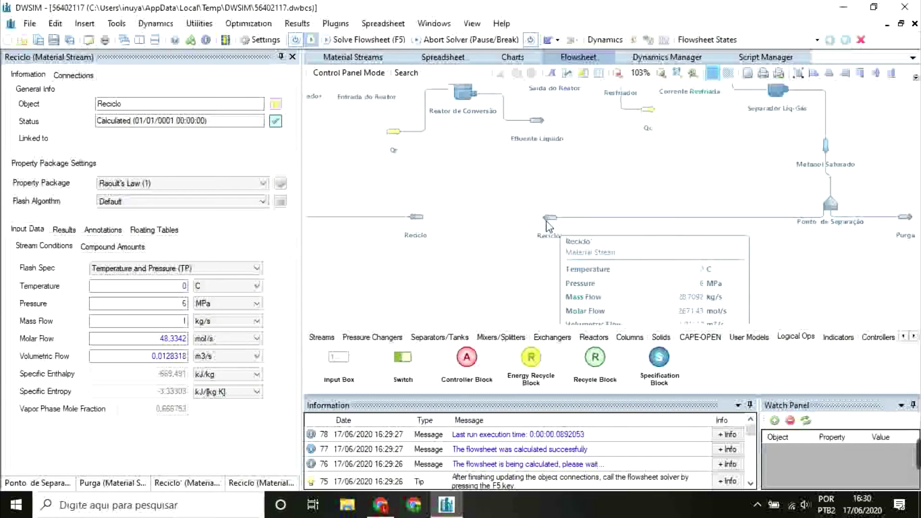
Add a Recycle Block between the Reciclo and Reciclo' streams and rename it REC
{"action": "mouse_move", "coordinate": [419, 223]}
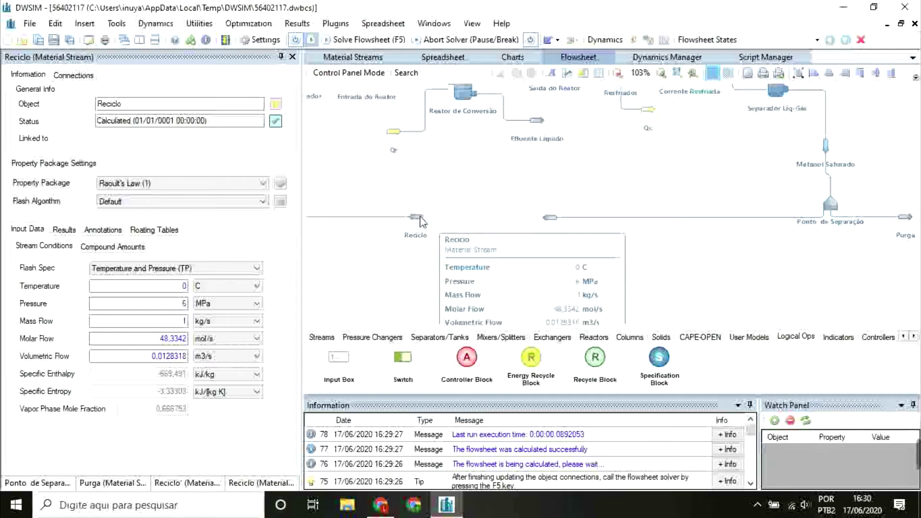
{"action": "left_click_drag", "start_coordinate": [638, 184], "coordinate": [585, 213]}
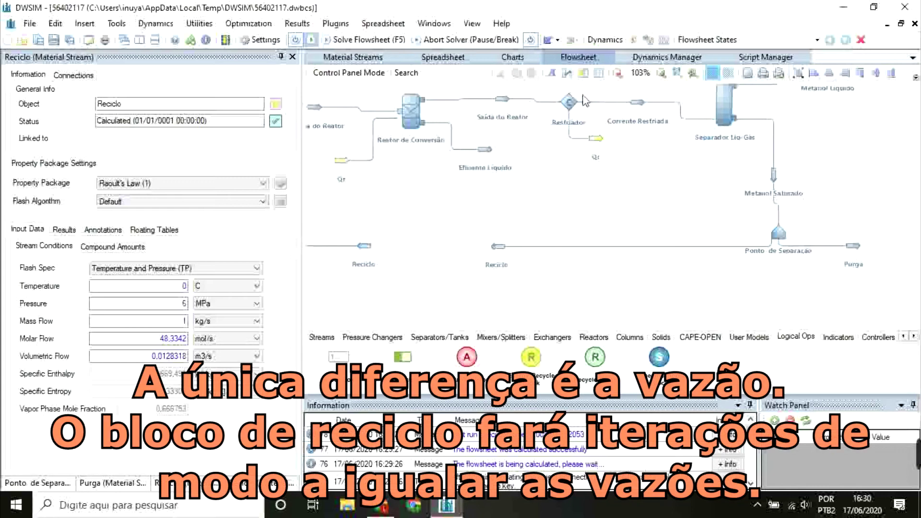
{"action": "left_click_drag", "start_coordinate": [525, 225], "coordinate": [626, 209]}
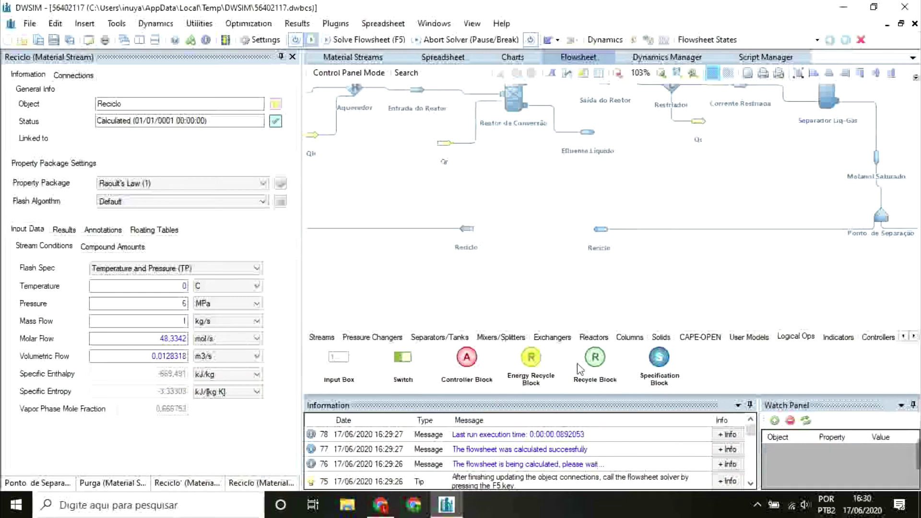
{"action": "left_click_drag", "start_coordinate": [615, 380], "coordinate": [527, 228]}
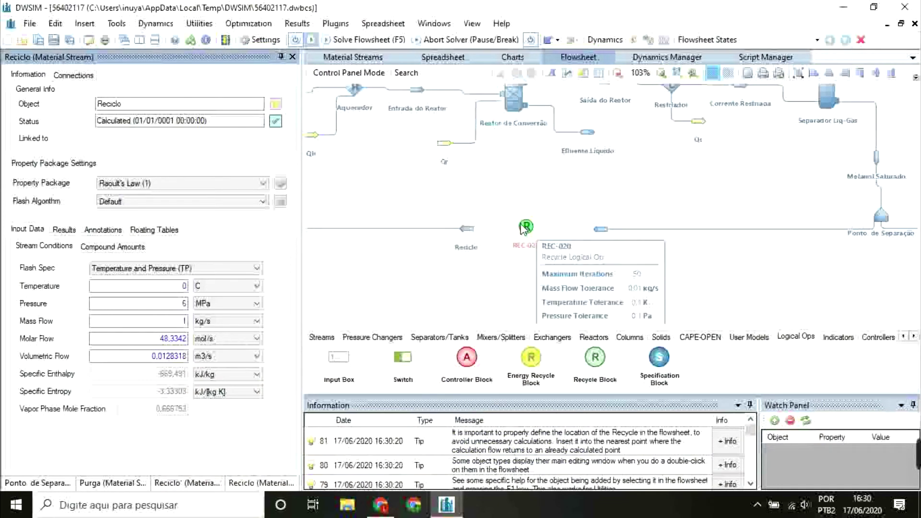
{"action": "left_click_drag", "start_coordinate": [115, 87], "coordinate": [97, 97]}
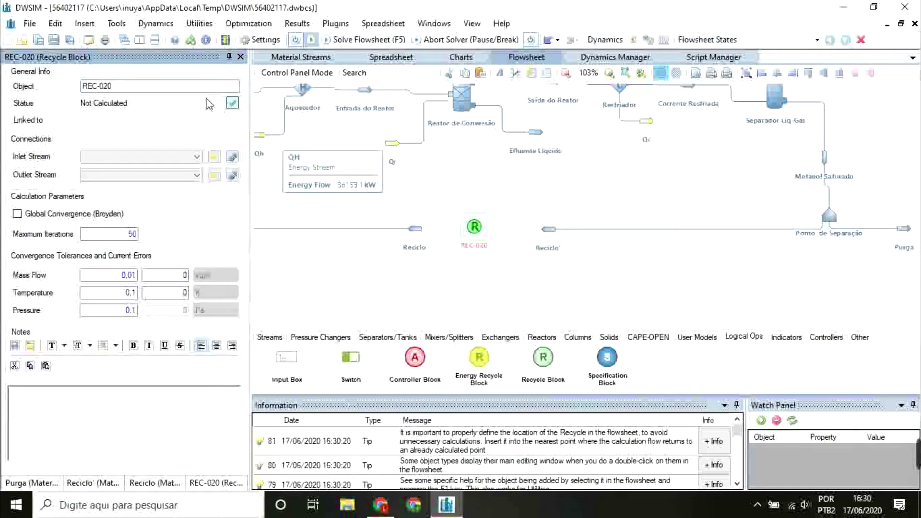
{"action": "key", "text": "BackSpace"}
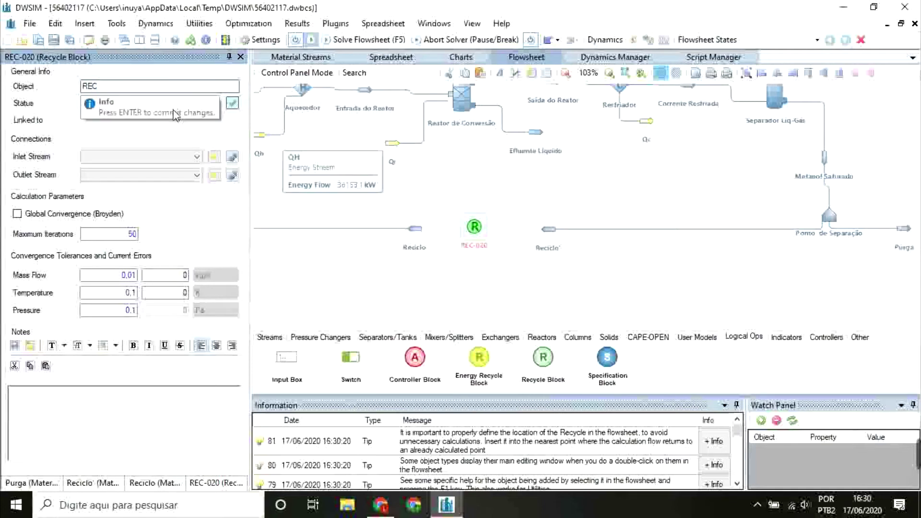
Connect Reciclo' as the inlet and Reciclo as the outlet of REC, and set its maximum iterations to 250
{"action": "left_click", "coordinate": [171, 157]}
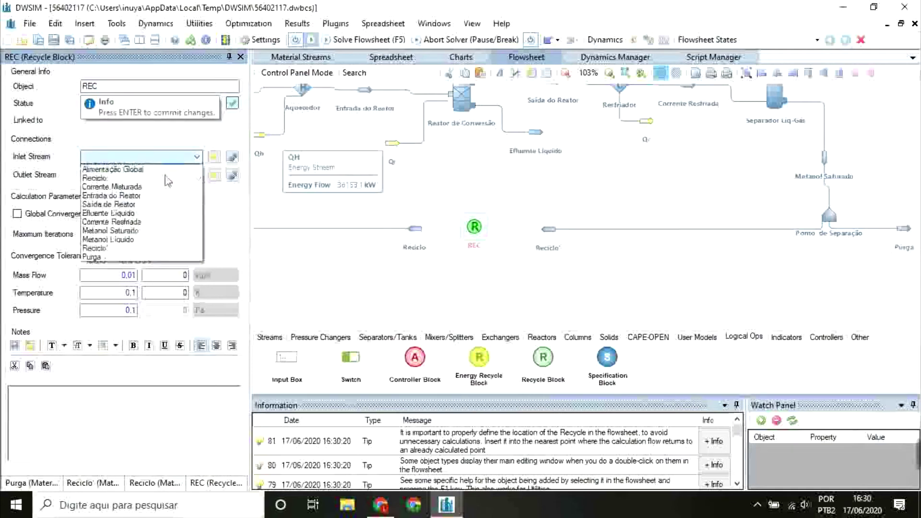
{"action": "left_click", "coordinate": [163, 248]}
{"action": "left_click", "coordinate": [178, 175]}
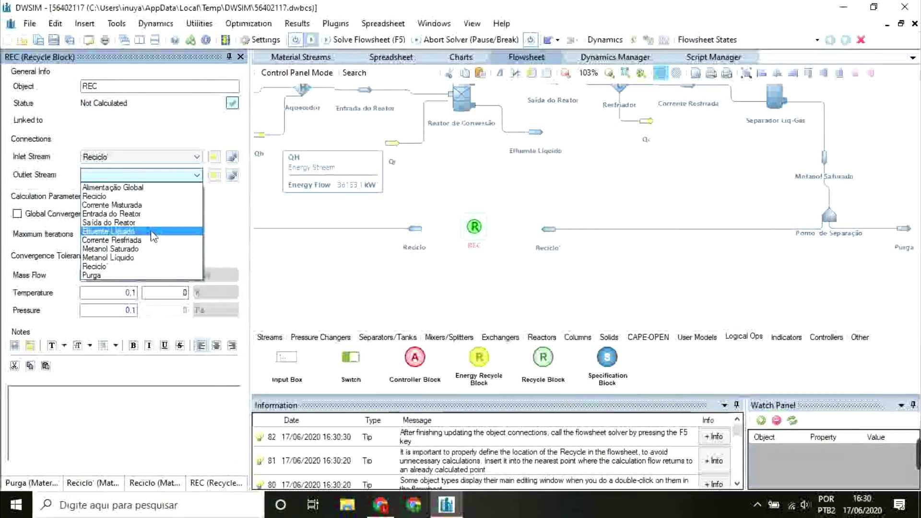
{"action": "left_click", "coordinate": [170, 211]}
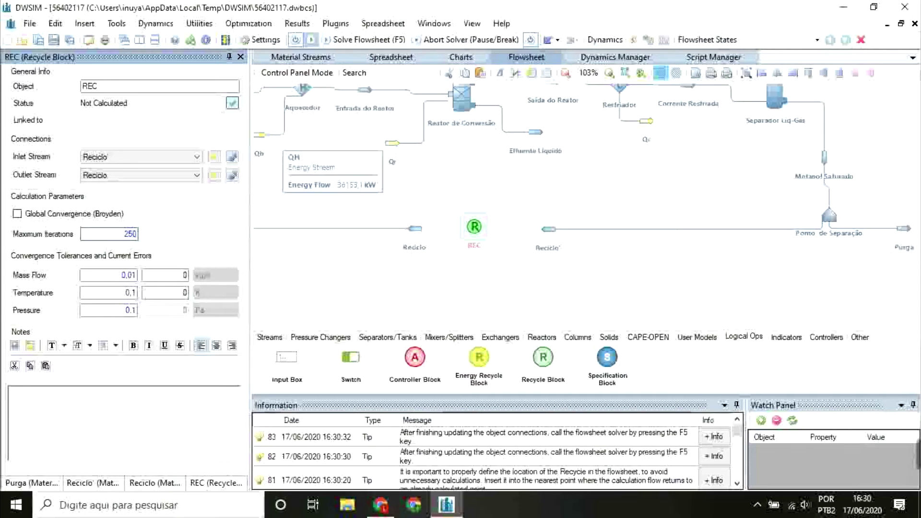
Set the REC mass flow tolerance to 0.001 and solve the flowsheet
{"action": "left_click", "coordinate": [129, 274]}
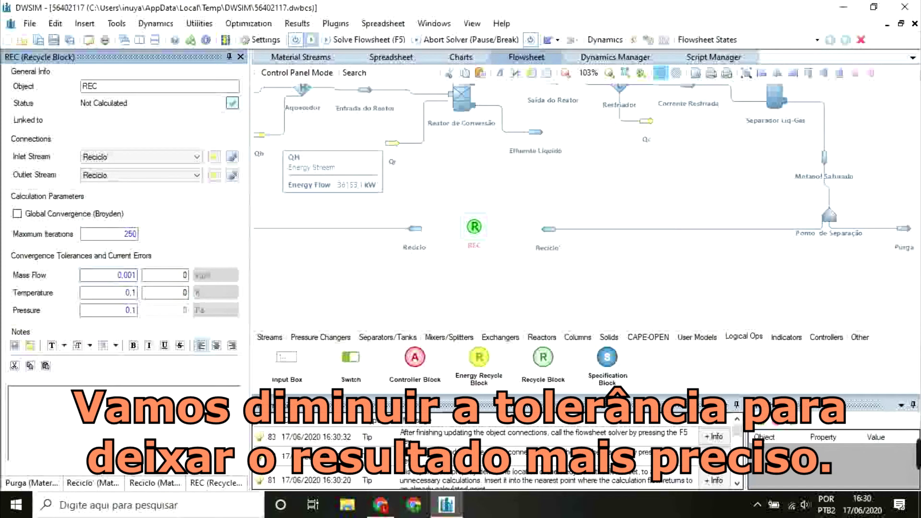
{"action": "key", "text": "Return"}
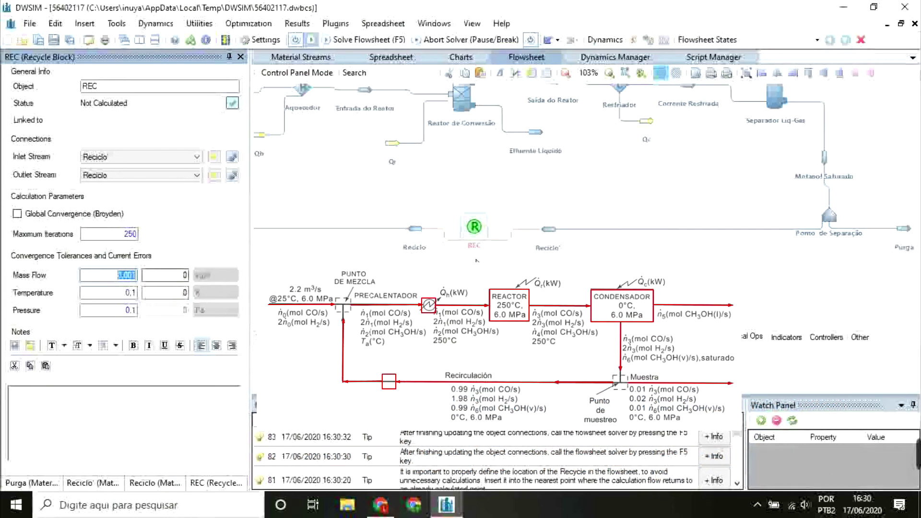
{"action": "mouse_move", "coordinate": [475, 234]}
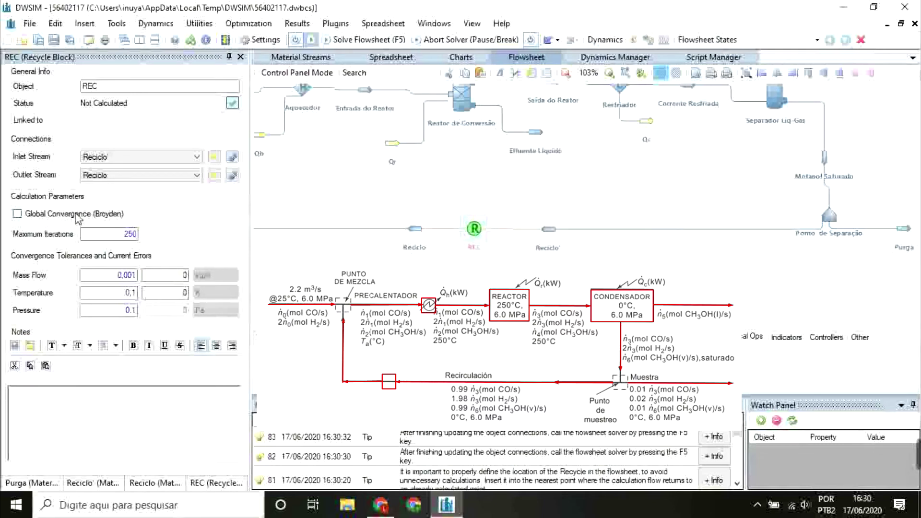
{"action": "left_click", "coordinate": [351, 42]}
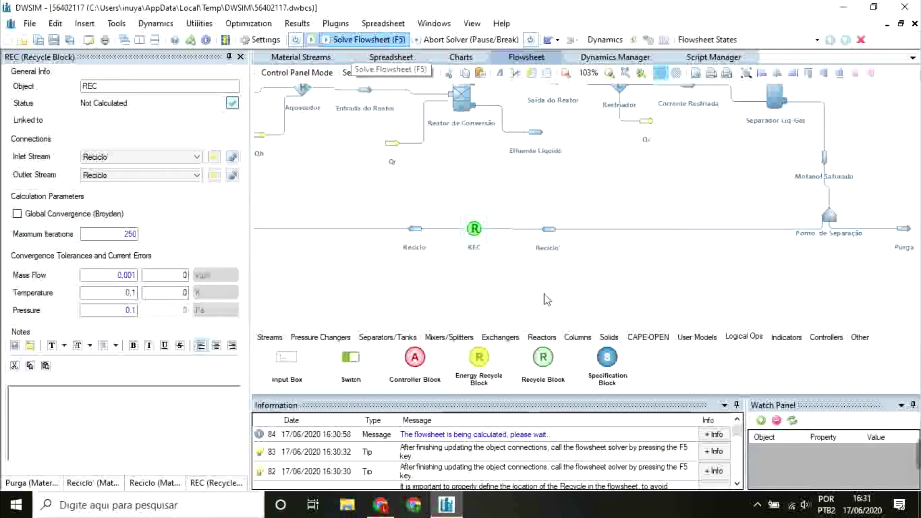
Close all the open object editors and open the flowsheet's spreadsheet
{"action": "left_click", "coordinate": [704, 114]}
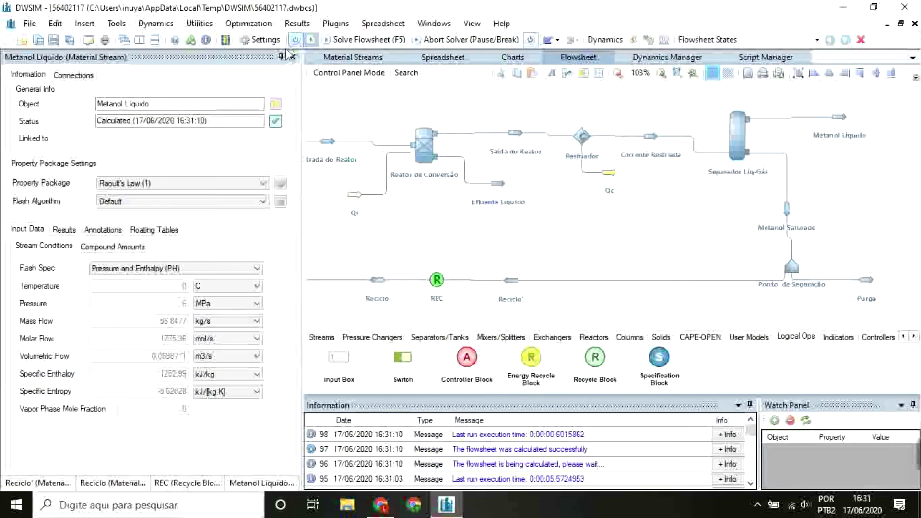
{"action": "left_click", "coordinate": [292, 57]}
{"action": "left_click", "coordinate": [292, 56]}
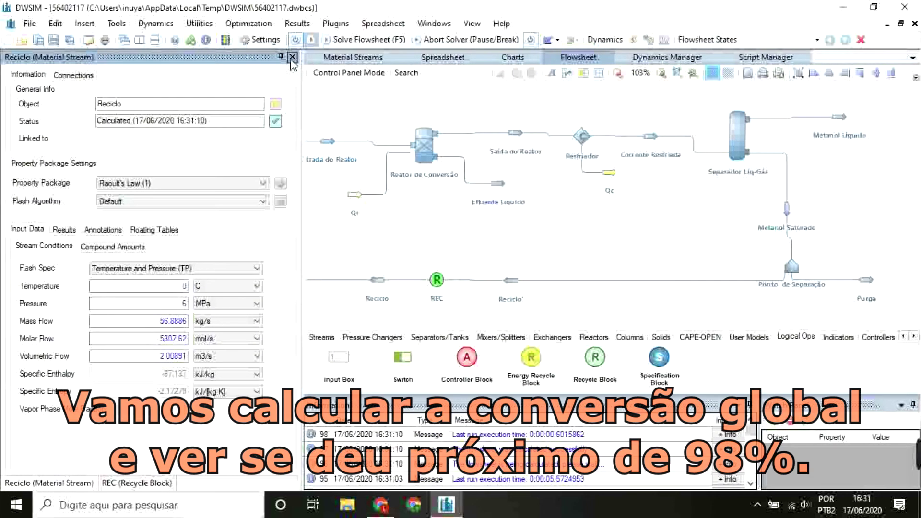
{"action": "left_click", "coordinate": [292, 56]}
{"action": "left_click", "coordinate": [292, 57]}
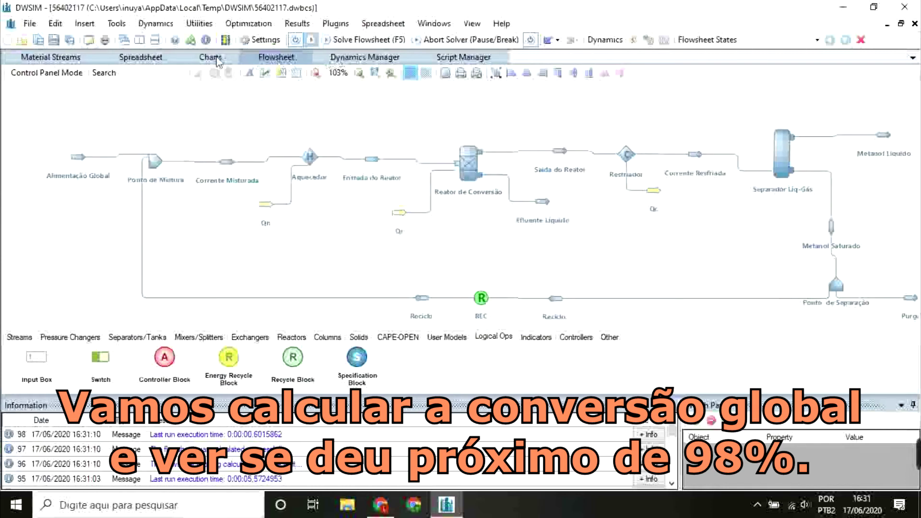
{"action": "left_click", "coordinate": [151, 61]}
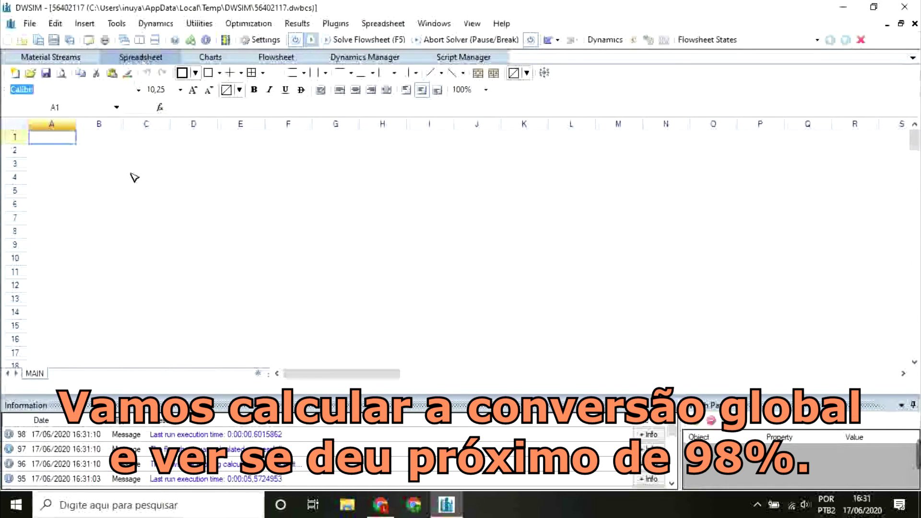
Enter the labels "CO Alimentação Global" in cell B2 and "CO Metanol Líquido" in cell B3
{"action": "double_click", "coordinate": [102, 151]}
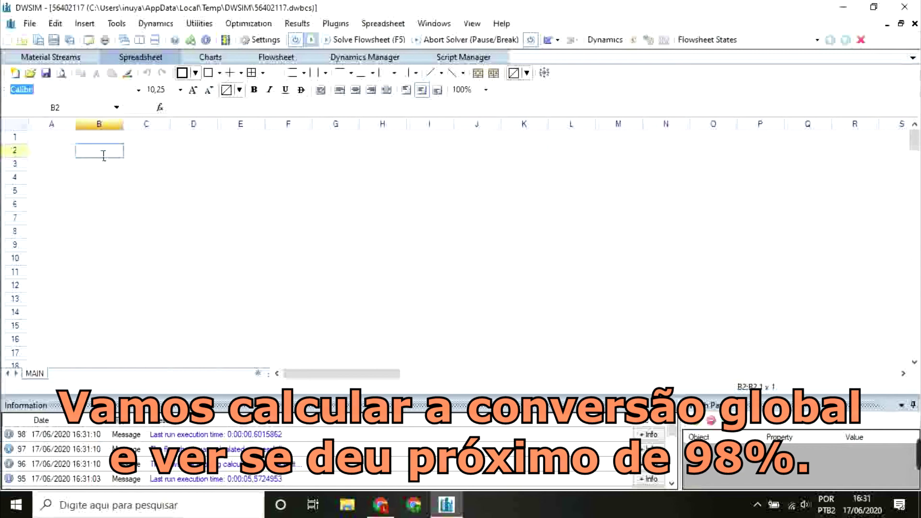
{"action": "type", "text": "CO Alimentação Global"}
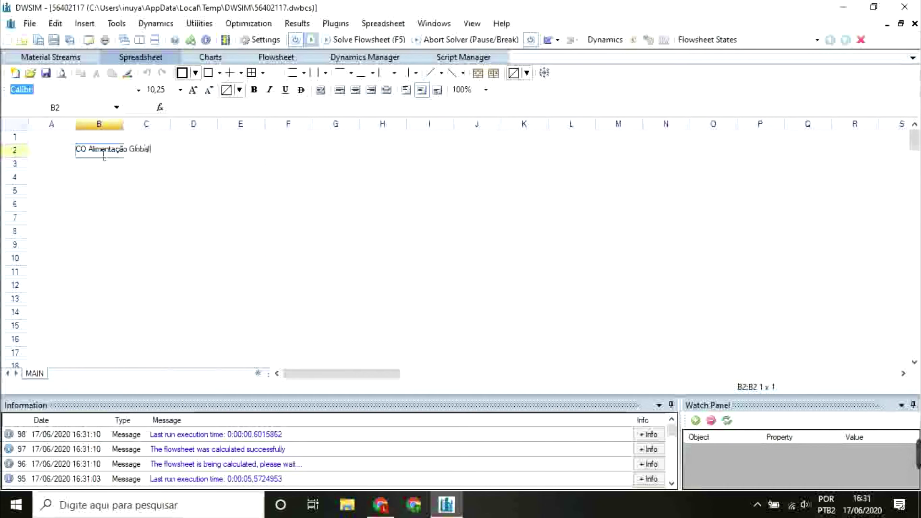
{"action": "key", "text": "Tab"}
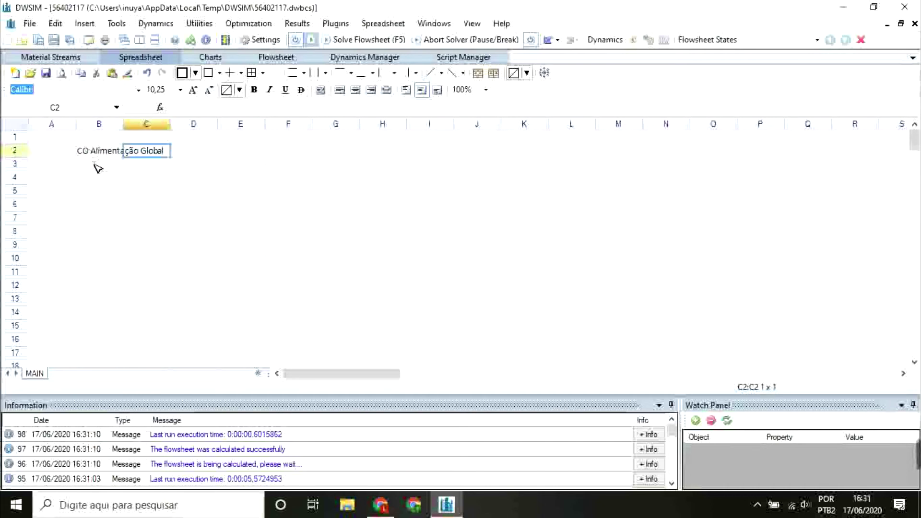
{"action": "left_click", "coordinate": [96, 166]}
{"action": "type", "text": "CO"}
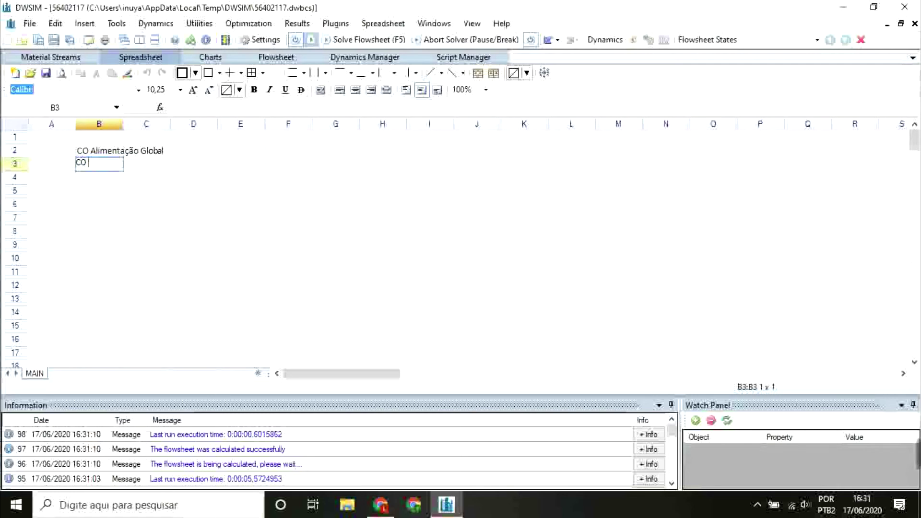
{"action": "type", "text": "Metanol Liquido"}
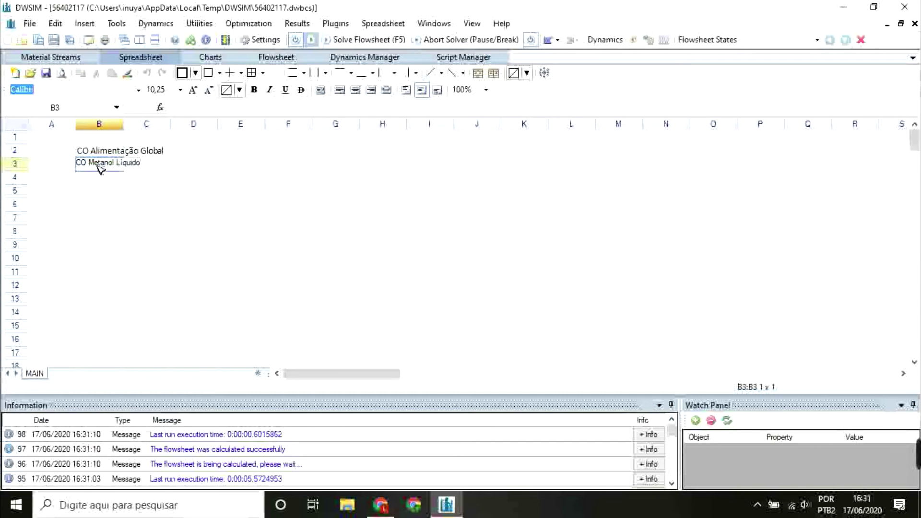
{"action": "key", "text": "Return"}
Enter the labels "CO Purga" in cell B4 and "CO Saída Global" in cell B5
{"action": "type", "text": "CO"}
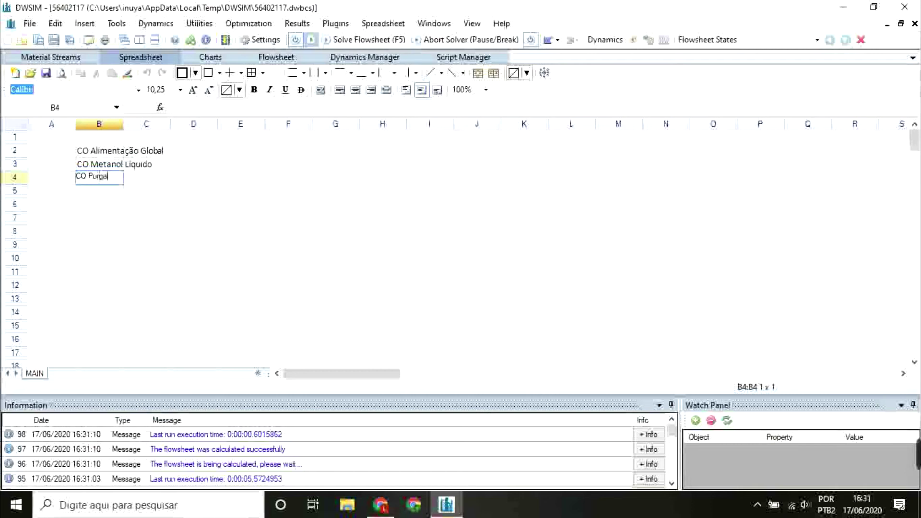
{"action": "type", "text": " Purga"}
{"action": "key", "text": "Tab"}
{"action": "key", "text": "Down"}
{"action": "key", "text": "Left"}
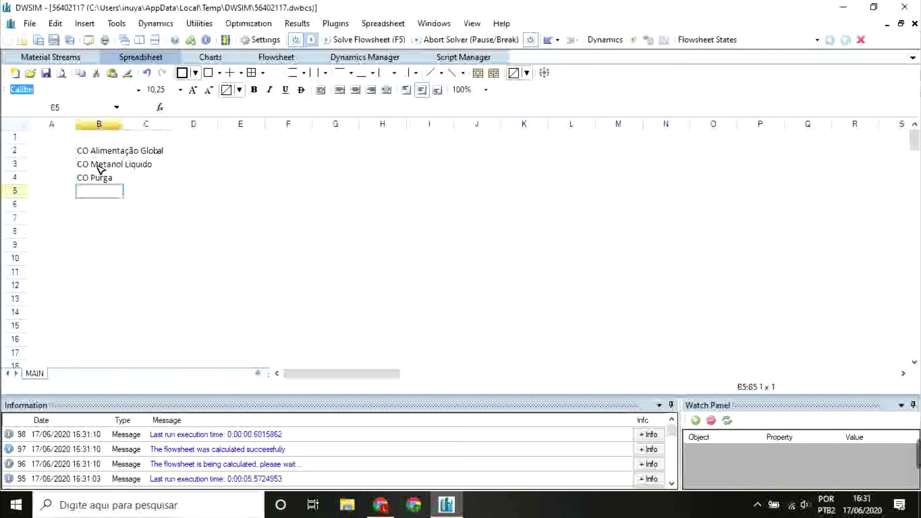
{"action": "type", "text": "CO Sa"}
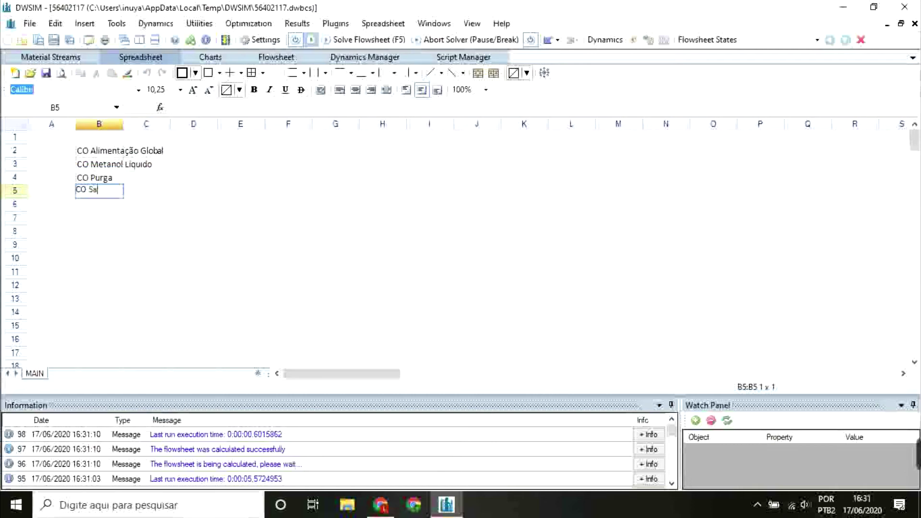
{"action": "type", "text": "ida Global"}
{"action": "key", "text": "Tab"}
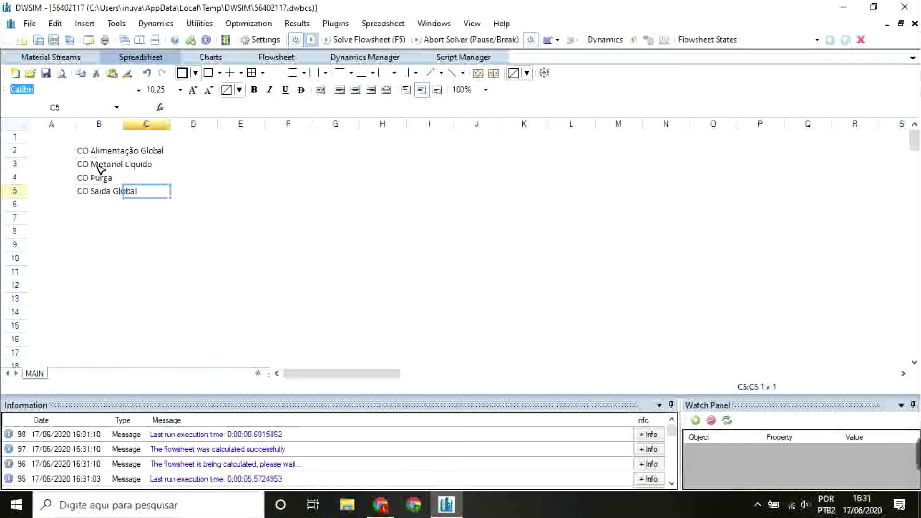
Widen column B to fit its labels and widen column C for the values
{"action": "left_click_drag", "start_coordinate": [123, 125], "coordinate": [163, 142]}
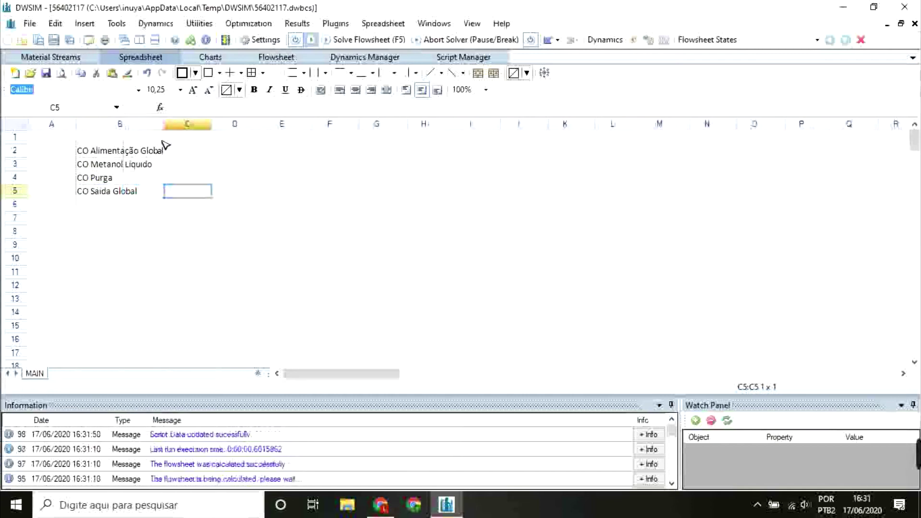
{"action": "right_click", "coordinate": [188, 152]}
{"action": "left_click", "coordinate": [177, 150]}
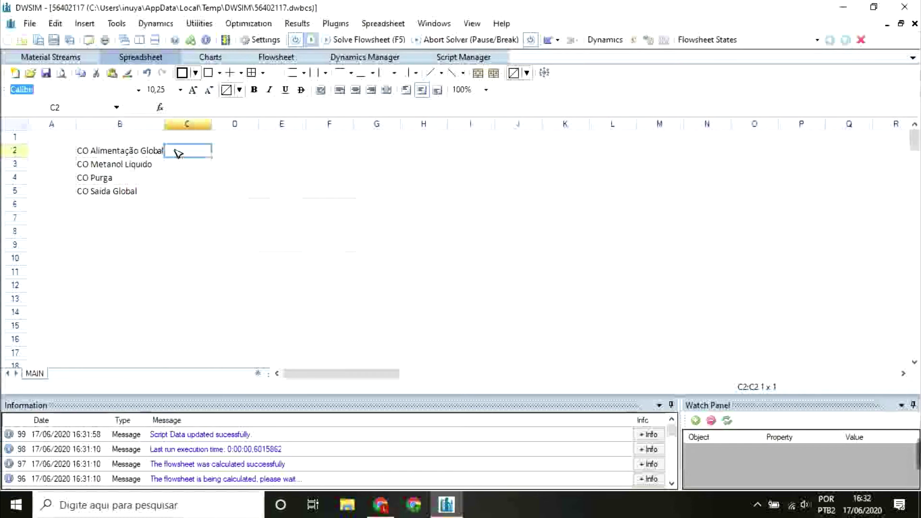
{"action": "left_click_drag", "start_coordinate": [222, 137], "coordinate": [237, 138]}
{"action": "mouse_move", "coordinate": [163, 137]}
{"action": "left_mouse_down"}
{"action": "mouse_move", "coordinate": [185, 138]}
{"action": "mouse_move", "coordinate": [173, 137]}
{"action": "left_mouse_up"}
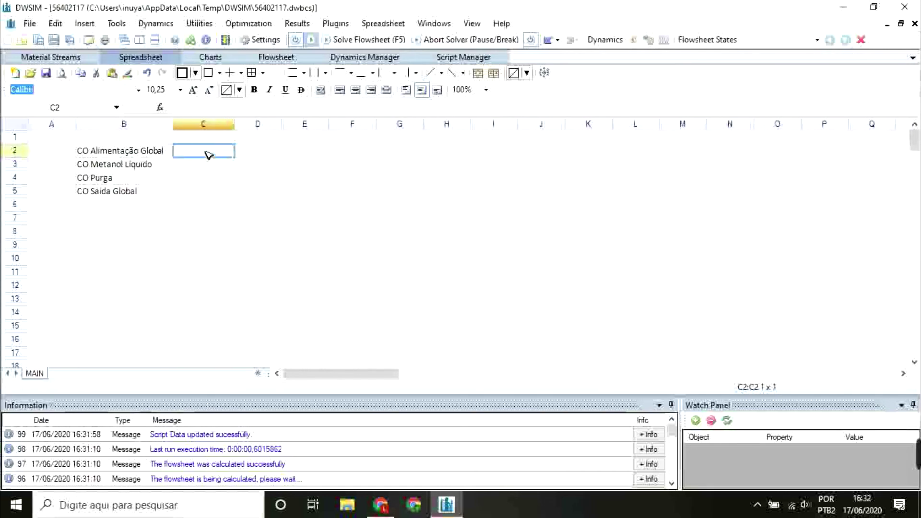
Import Molar Flow (Mixture) / Carbon monoxide of the Alimentação Global stream into C2 and widen column C to fit the value
{"action": "right_click", "coordinate": [206, 152]}
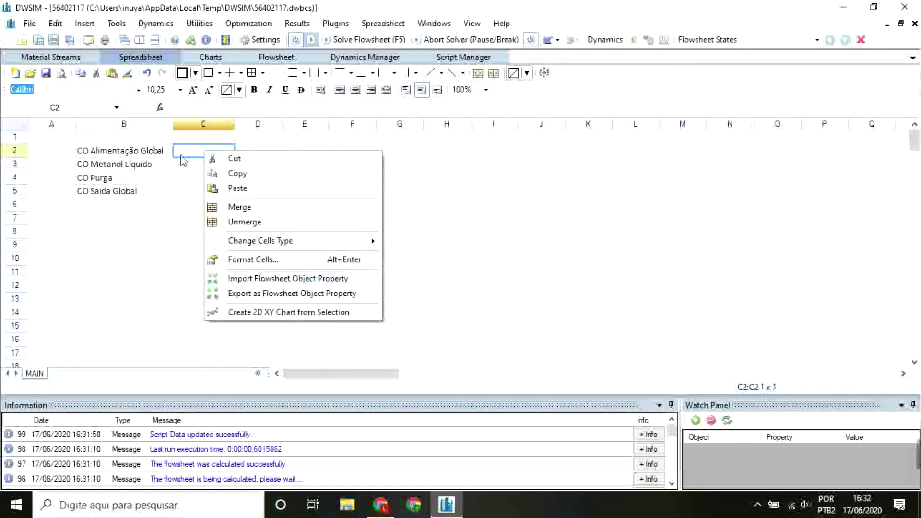
{"action": "left_click", "coordinate": [237, 283]}
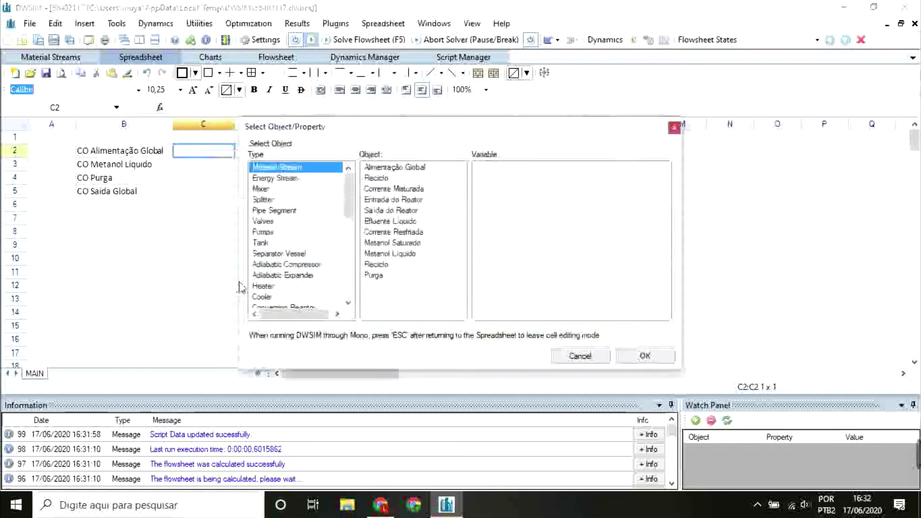
{"action": "left_click", "coordinate": [407, 167]}
{"action": "scroll", "coordinate": [561, 225], "scroll_direction": "down", "scroll_amount": 20}
{"action": "scroll", "coordinate": [559, 223], "scroll_direction": "down", "scroll_amount": 20}
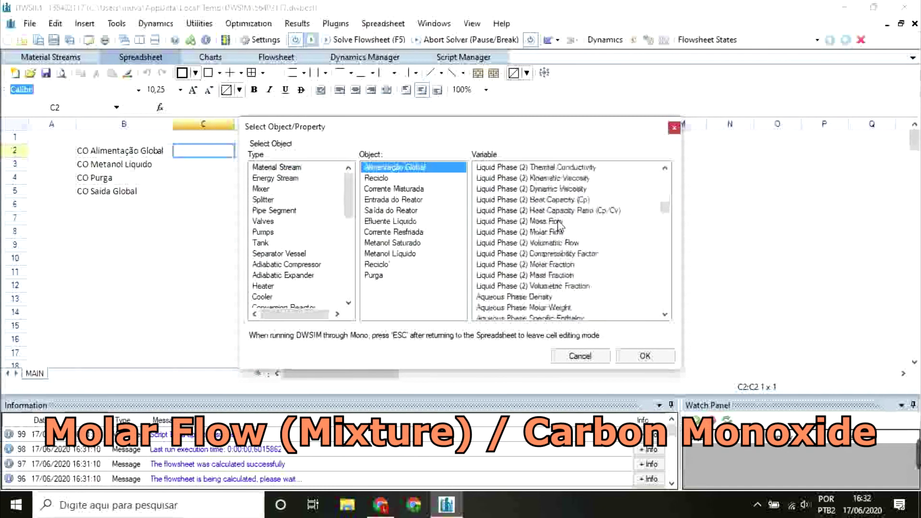
{"action": "scroll", "coordinate": [554, 218], "scroll_direction": "up", "scroll_amount": 2}
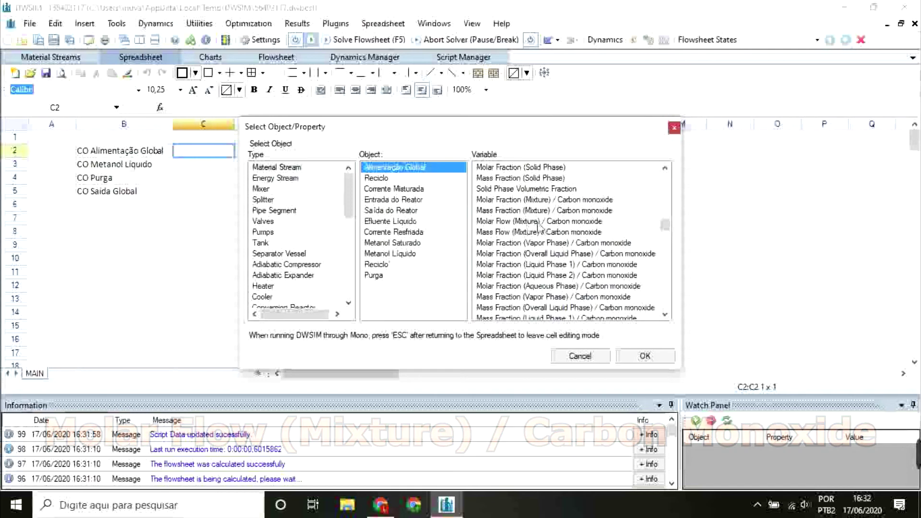
{"action": "left_click", "coordinate": [578, 222]}
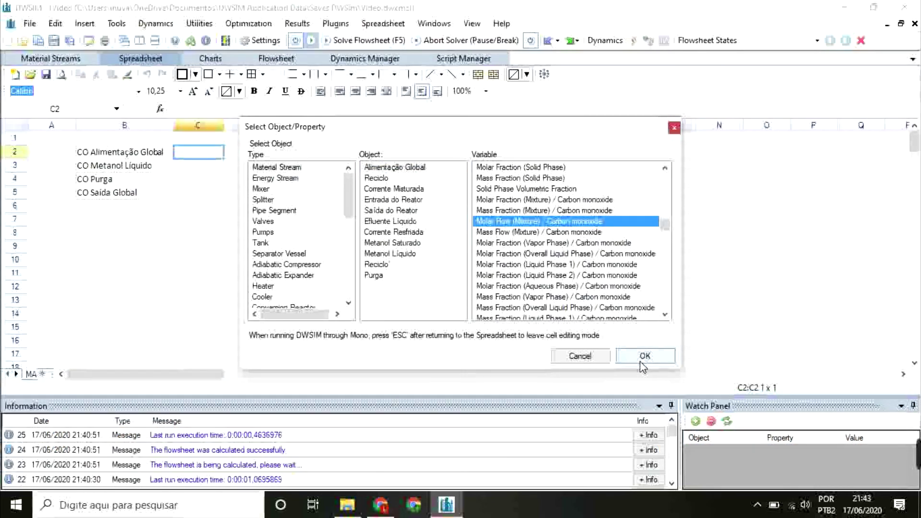
{"action": "left_click", "coordinate": [644, 355]}
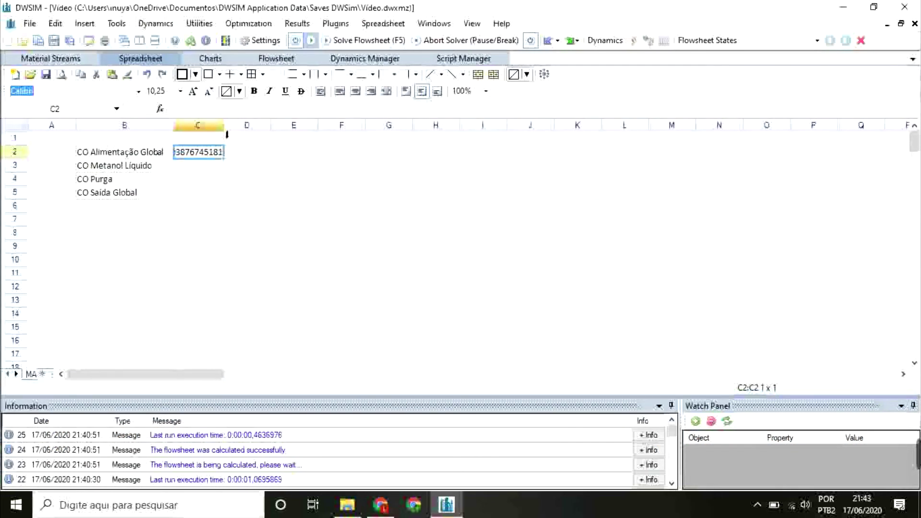
{"action": "left_click_drag", "start_coordinate": [234, 139], "coordinate": [267, 139]}
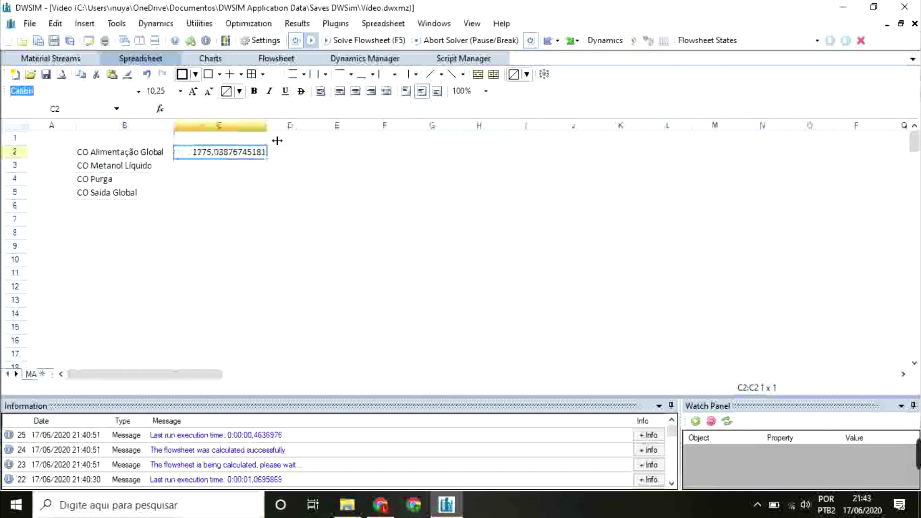
Import the Molar Flow (Mixture) / Carbon monoxide property of the Metanol Líquido stream into cell C3
{"action": "right_click", "coordinate": [231, 165]}
{"action": "left_click", "coordinate": [309, 291]}
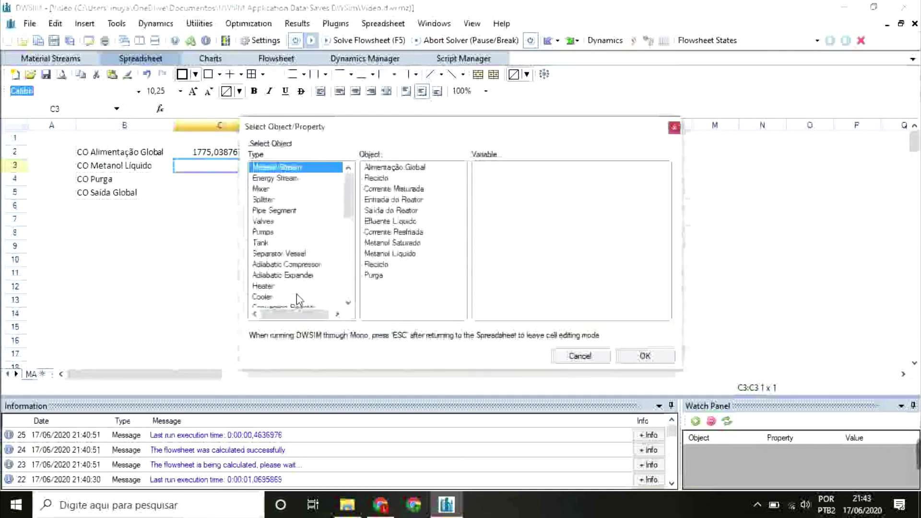
{"action": "left_click", "coordinate": [418, 254]}
{"action": "scroll", "coordinate": [540, 254], "scroll_direction": "down", "scroll_amount": 10}
{"action": "scroll", "coordinate": [540, 254], "scroll_direction": "down", "scroll_amount": 15}
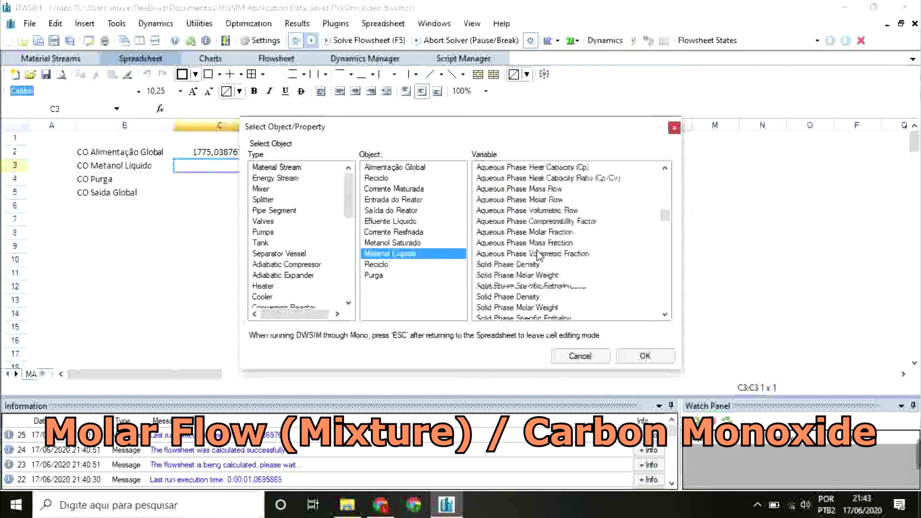
{"action": "scroll", "coordinate": [540, 254], "scroll_direction": "down", "scroll_amount": 1}
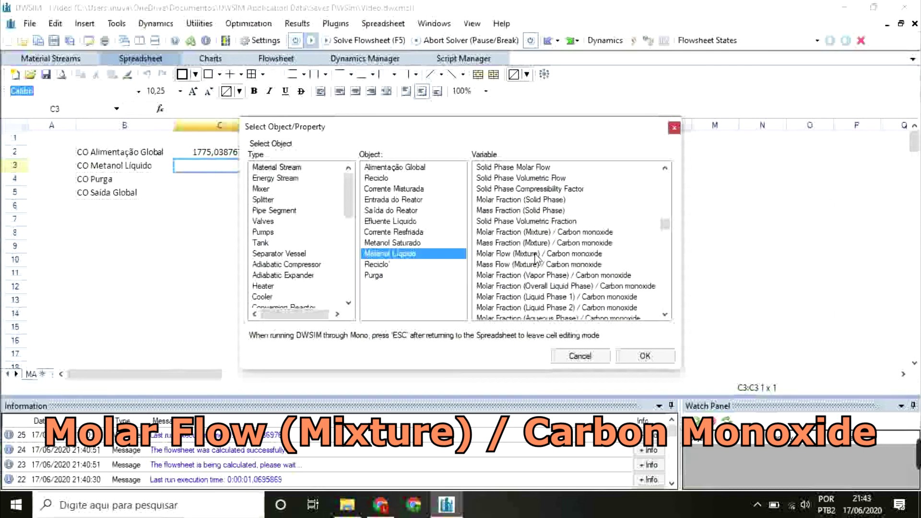
{"action": "left_click", "coordinate": [501, 254]}
{"action": "left_click", "coordinate": [646, 355]}
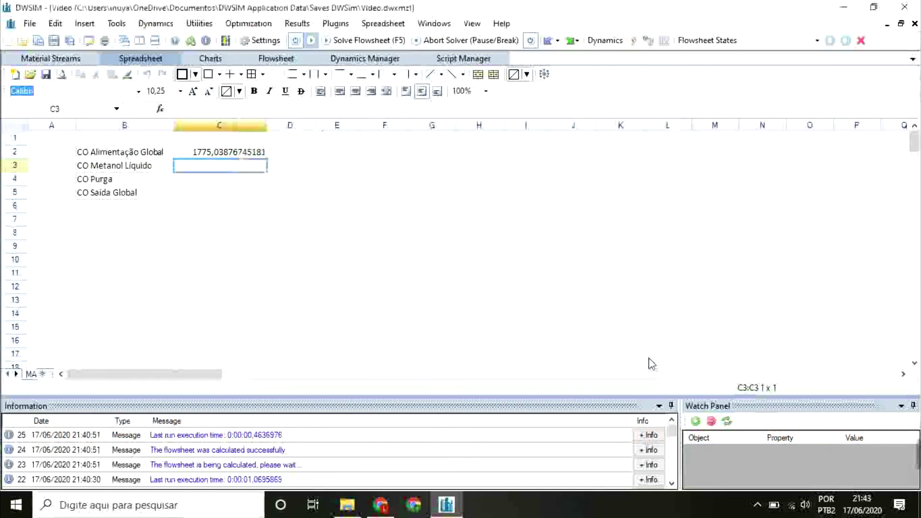
Import the Molar Flow (Mixture) / Carbon monoxide property of the Purga stream into cell C4
{"action": "right_click", "coordinate": [217, 187]}
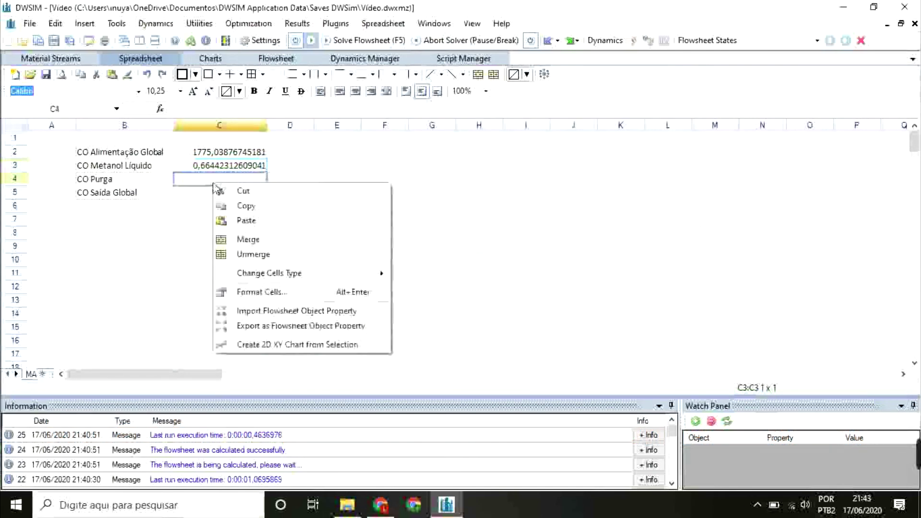
{"action": "left_click", "coordinate": [302, 312]}
{"action": "left_click", "coordinate": [379, 275]}
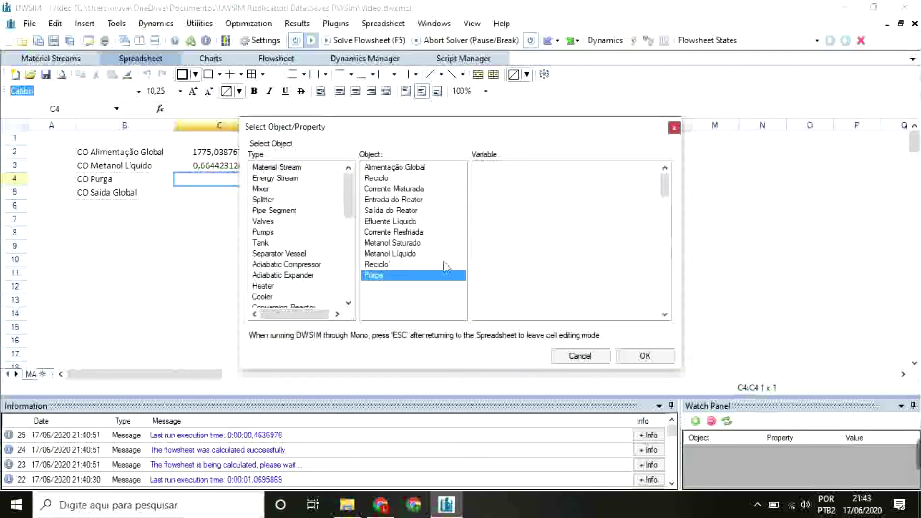
{"action": "scroll", "coordinate": [575, 278], "scroll_direction": "down", "scroll_amount": 10}
{"action": "scroll", "coordinate": [571, 288], "scroll_direction": "down", "scroll_amount": 20}
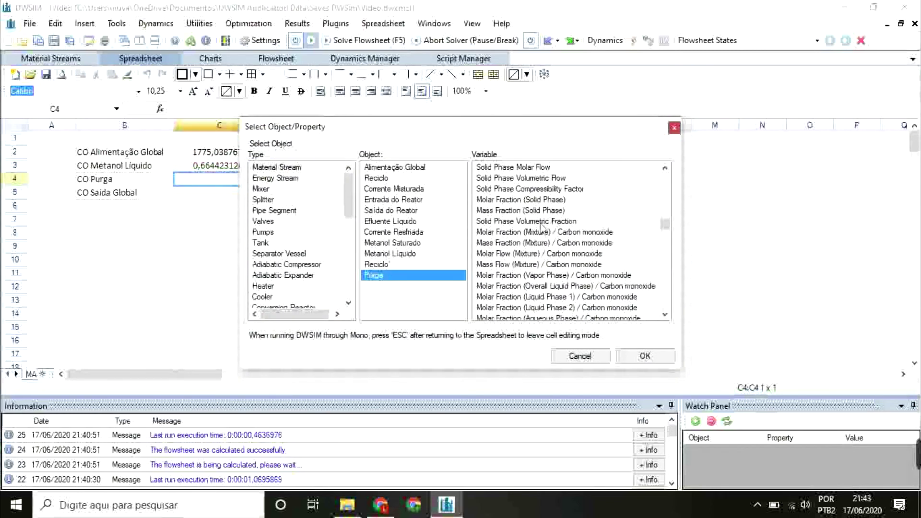
{"action": "left_click", "coordinate": [499, 253]}
{"action": "left_click", "coordinate": [645, 355]}
Calculate the global CO outlet flow in cell C5 with the formula =C3+C4
{"action": "left_click", "coordinate": [198, 196]}
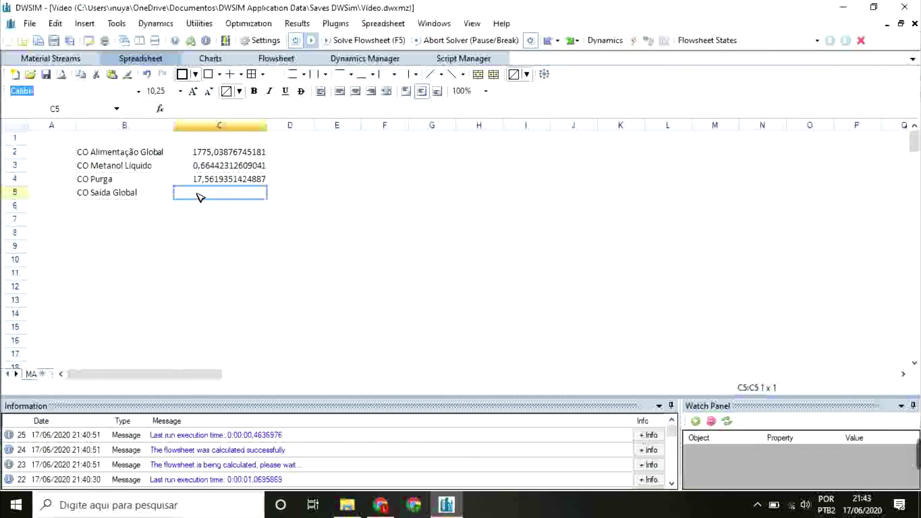
{"action": "type", "text": "=C"}
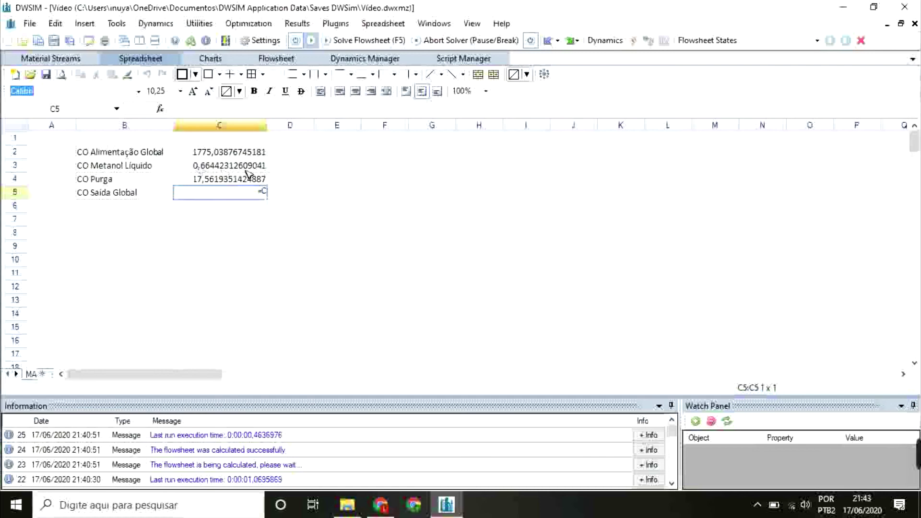
{"action": "type", "text": "3+C4"}
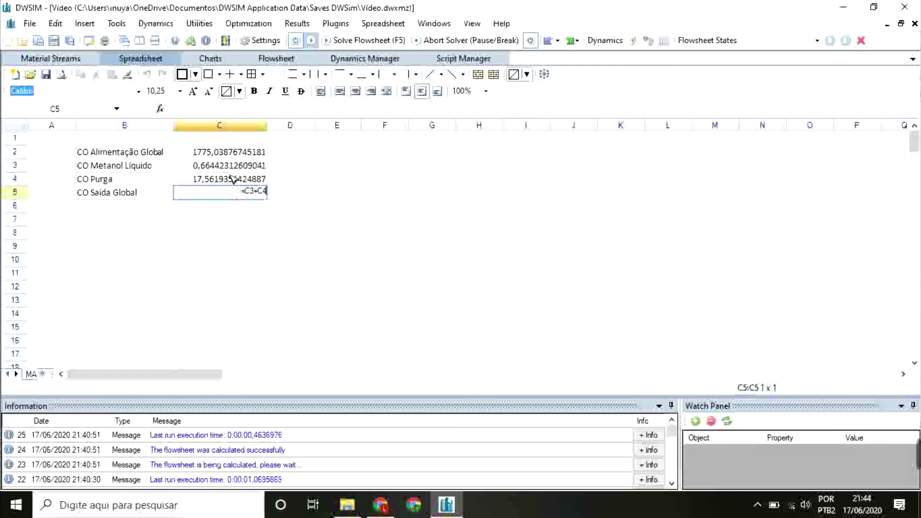
{"action": "key", "text": "Tab"}
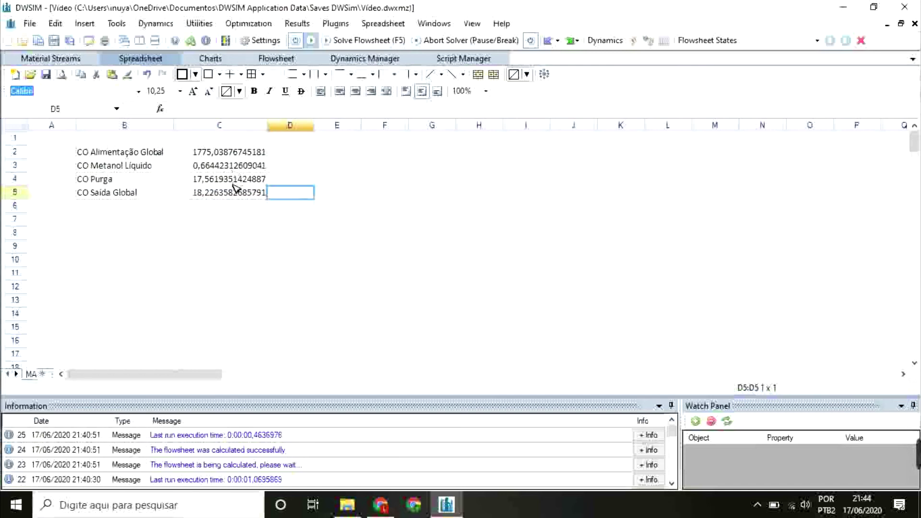
Label cell B7 Conversão Global and calculate the overall CO conversion in C7 with the formula =(C2-C5)/C2
{"action": "left_click", "coordinate": [153, 224]}
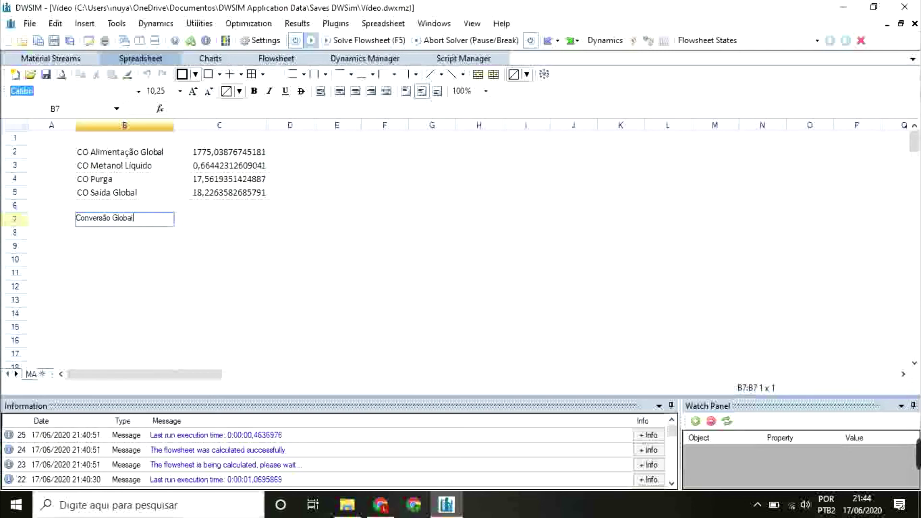
{"action": "key", "text": "Tab"}
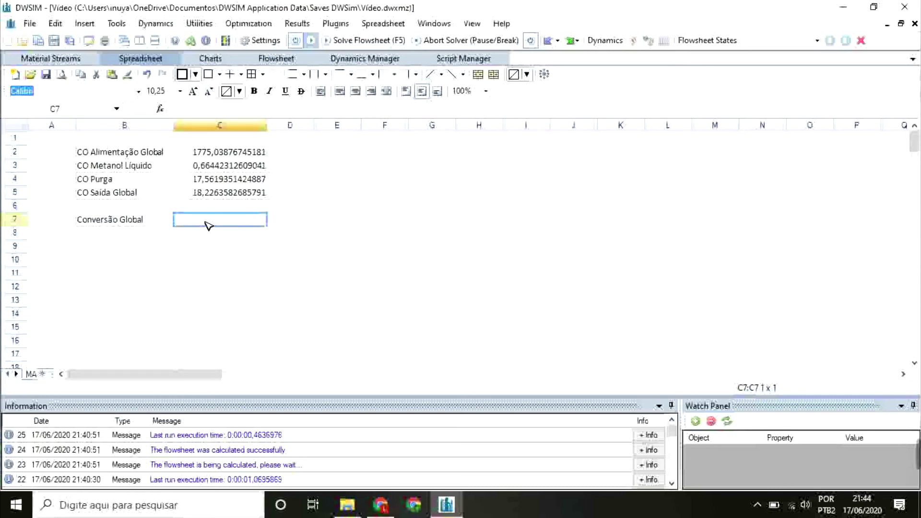
{"action": "type", "text": "=(C2"}
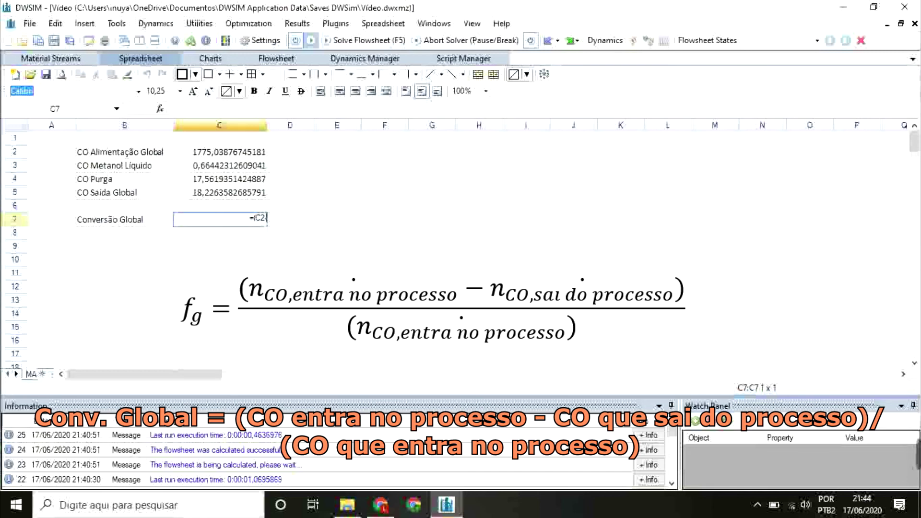
{"action": "type", "text": "C5)/C2"}
{"action": "key", "text": "Tab"}
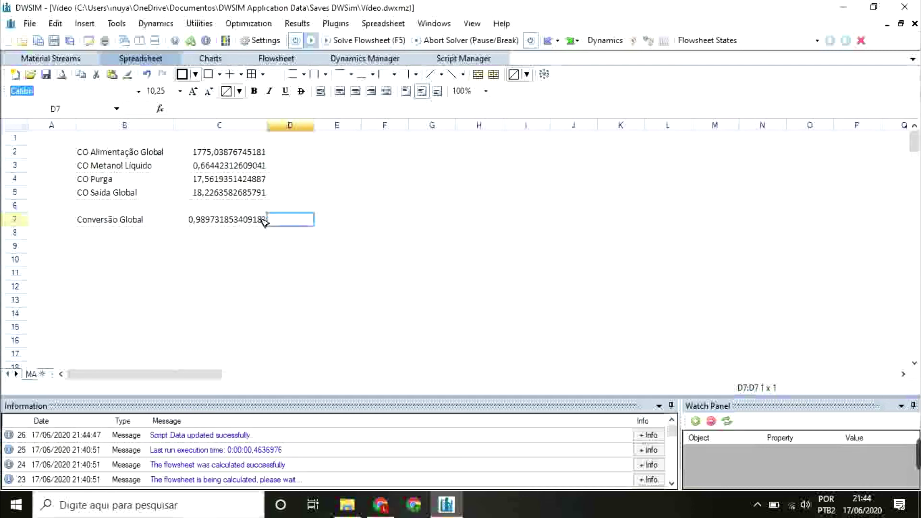
Try a conversion of 30% for the Metanol (produção) reaction and solve the flowsheet again
{"action": "left_click", "coordinate": [260, 40]}
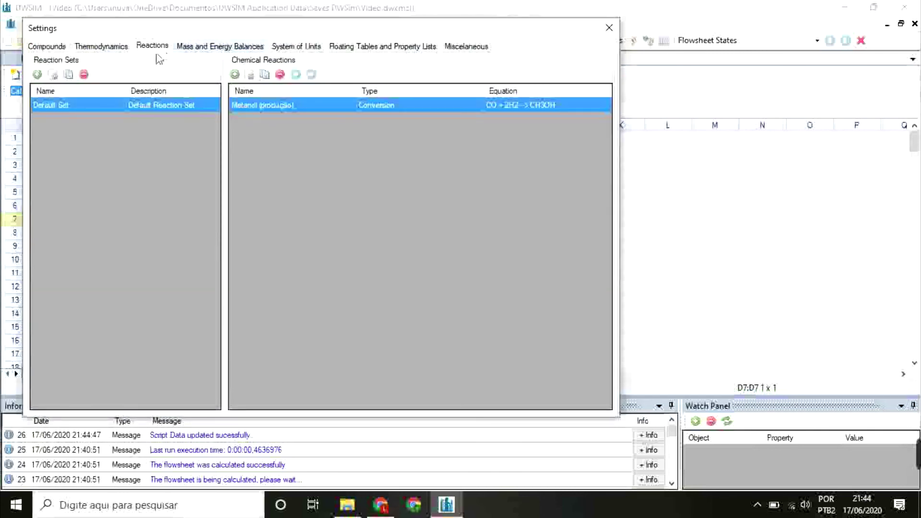
{"action": "double_click", "coordinate": [252, 104]}
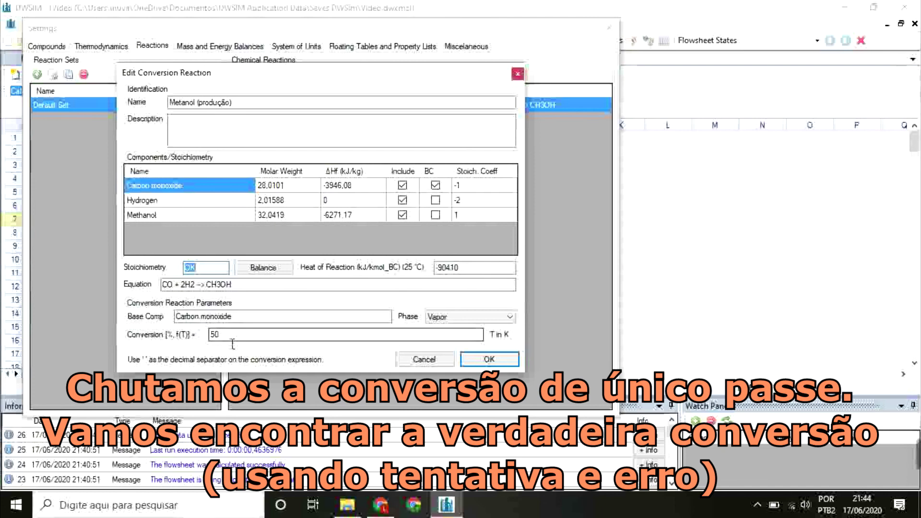
{"action": "left_click_drag", "start_coordinate": [232, 343], "coordinate": [206, 339]}
{"action": "type", "text": "30"}
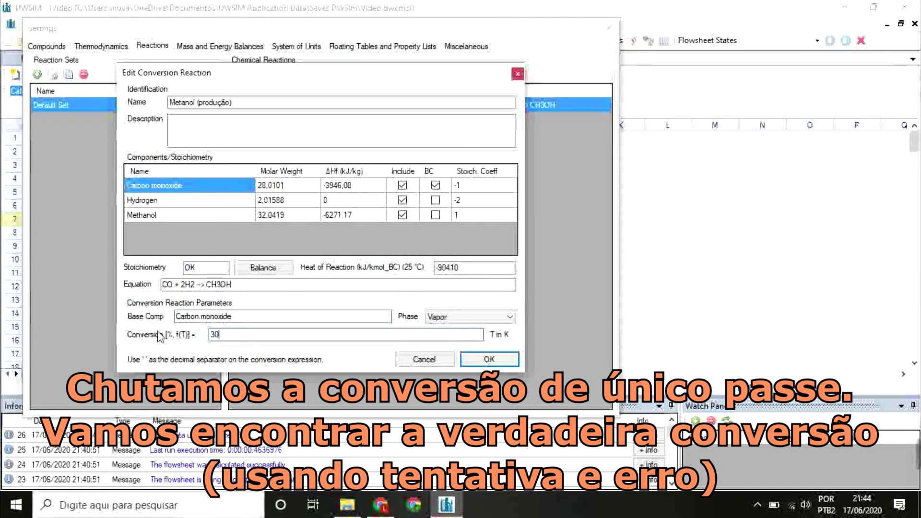
{"action": "left_click", "coordinate": [488, 359]}
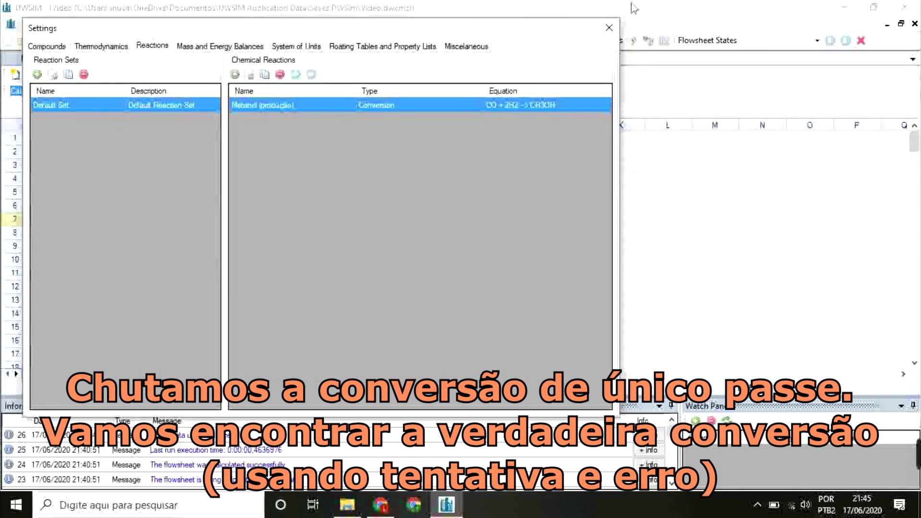
{"action": "left_click", "coordinate": [609, 27]}
{"action": "left_click", "coordinate": [338, 40]}
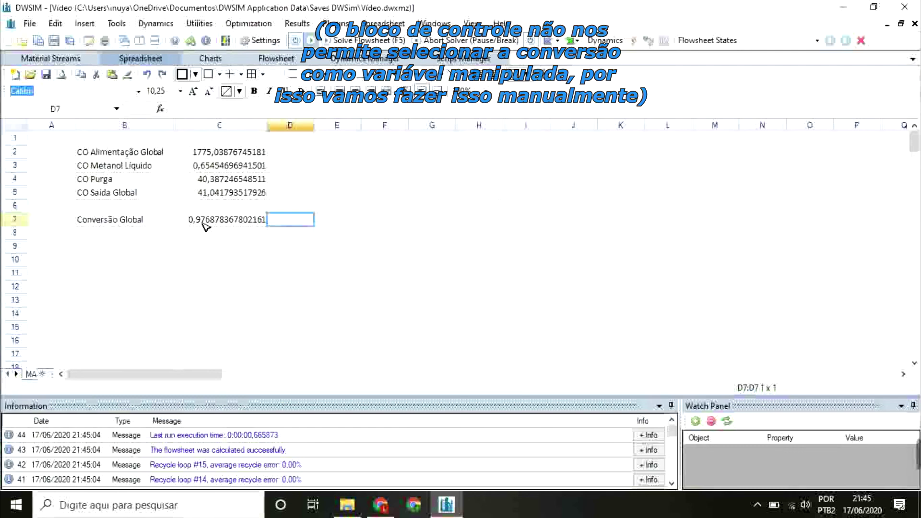
Try a conversion of 33.3% for the Metanol (produção) reaction and re-solve the flowsheet
{"action": "left_click", "coordinate": [257, 40]}
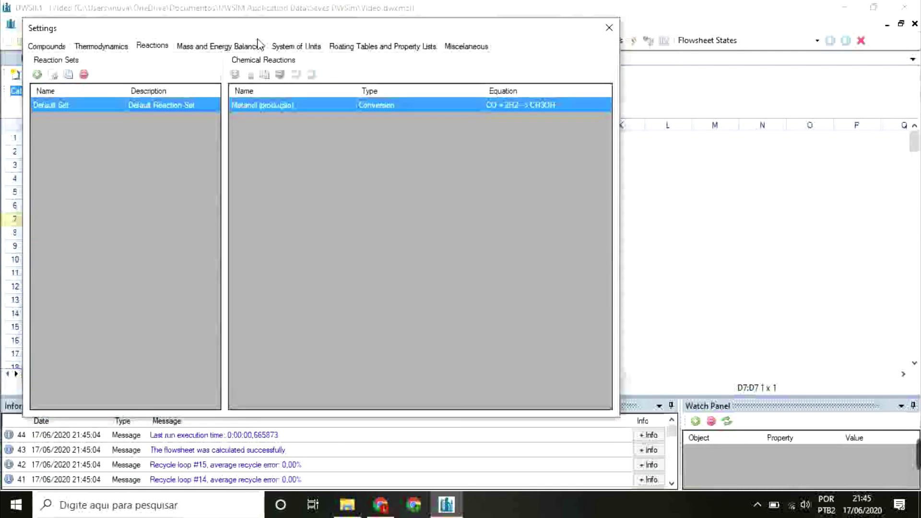
{"action": "double_click", "coordinate": [266, 107]}
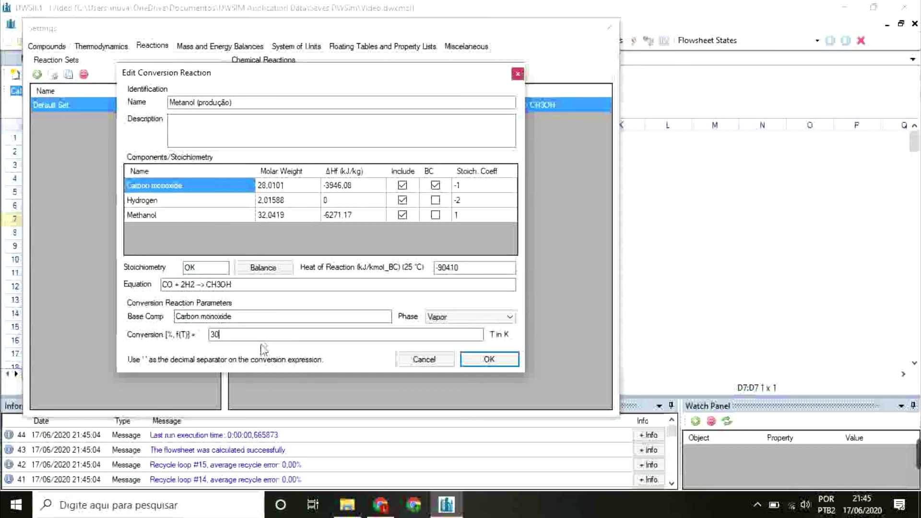
{"action": "type", "text": "33.3"}
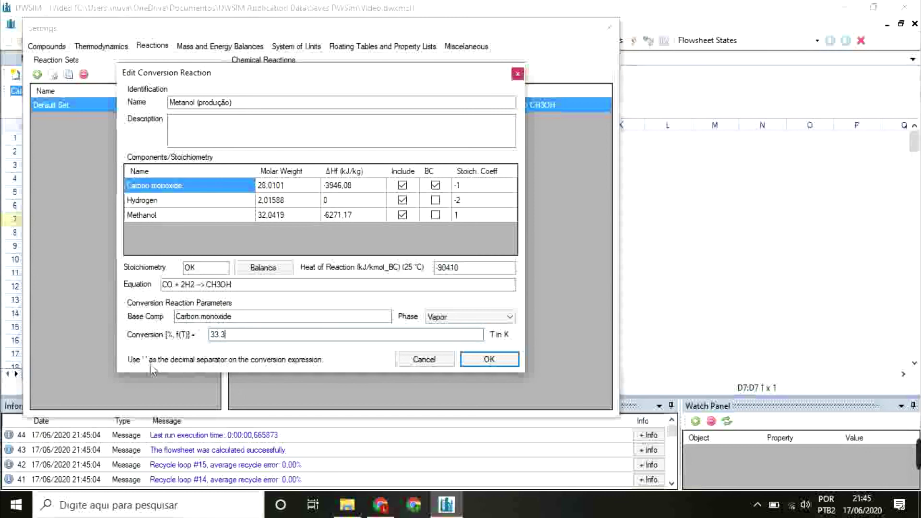
{"action": "left_click", "coordinate": [484, 361]}
{"action": "left_click", "coordinate": [609, 27]}
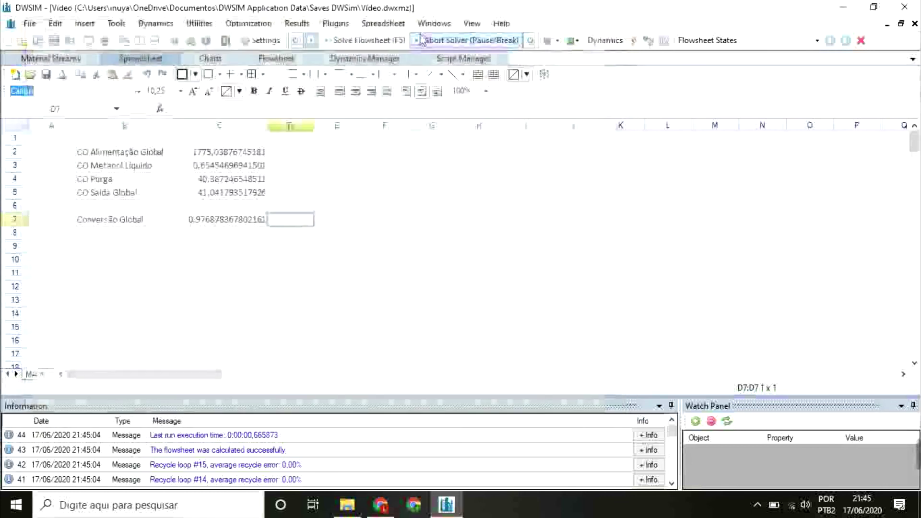
{"action": "left_click", "coordinate": [369, 41]}
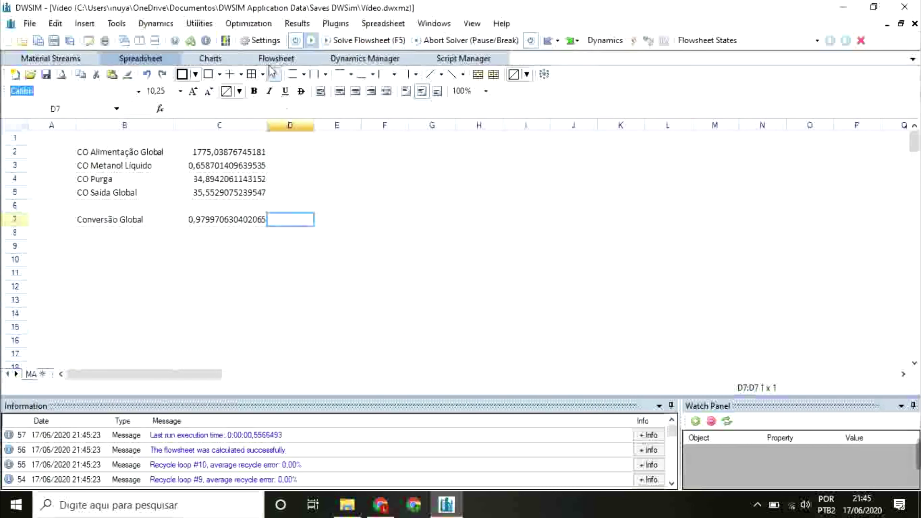
Set the Metanol (produção) reaction's conversion to 33.35%, re-solve the flowsheet and check the Conversão Global value in C7
{"action": "left_click", "coordinate": [261, 41]}
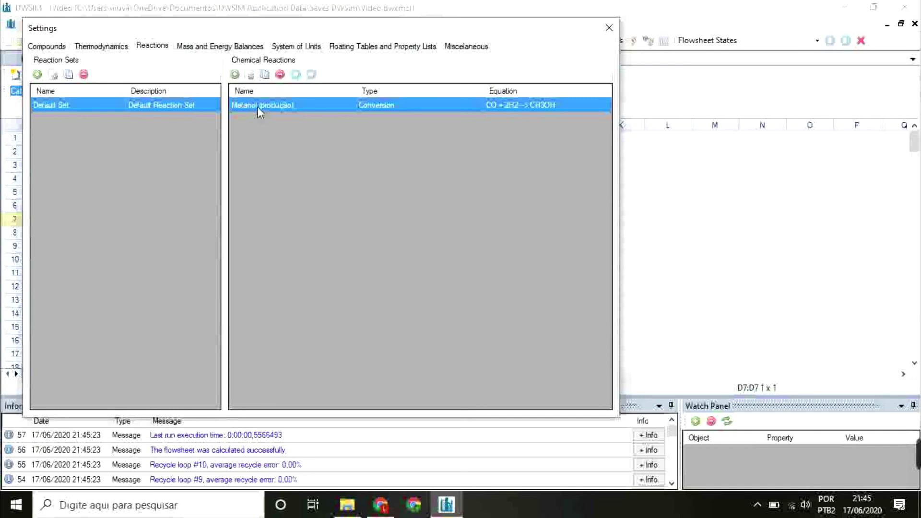
{"action": "double_click", "coordinate": [257, 107]}
{"action": "left_click", "coordinate": [273, 342]}
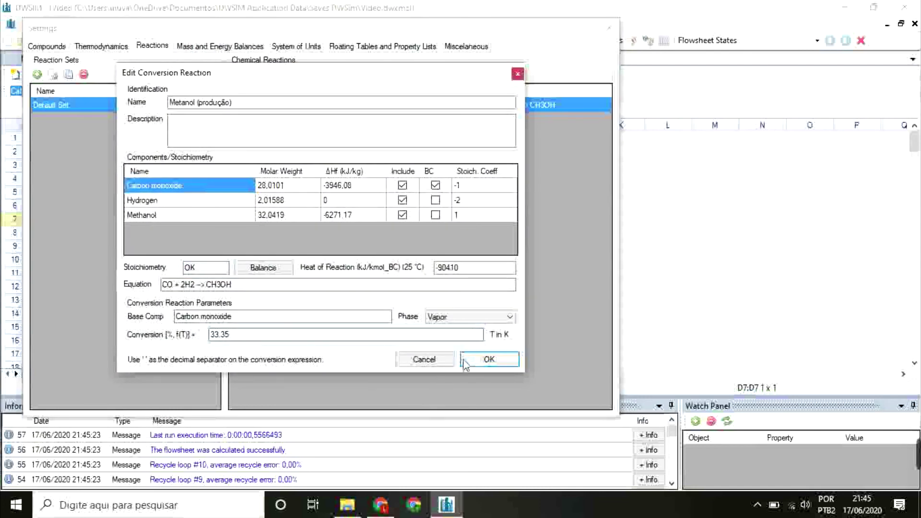
{"action": "left_click", "coordinate": [485, 359]}
{"action": "left_click", "coordinate": [609, 28]}
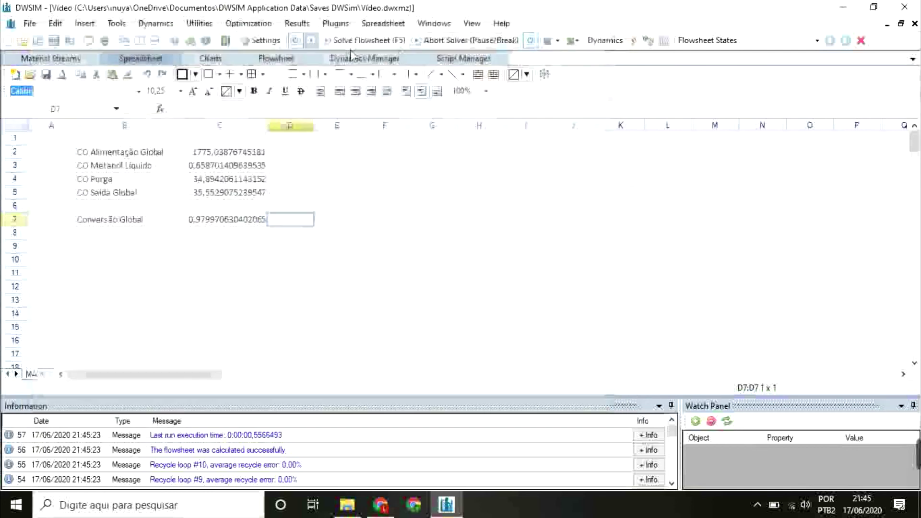
{"action": "left_click", "coordinate": [365, 41]}
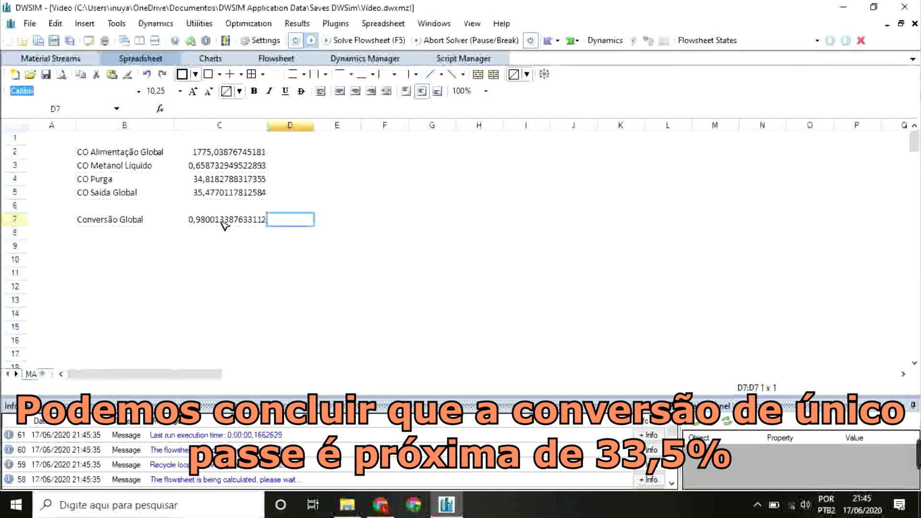
{"action": "left_click", "coordinate": [176, 223]}
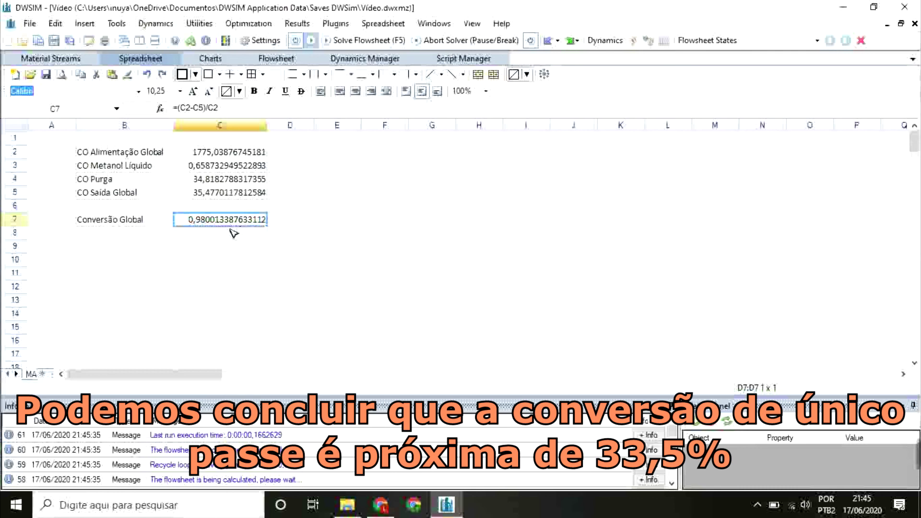
Set the mass flow convergence tolerance of the REC recycle block to 0.0001 and solve the flowsheet
{"action": "left_click", "coordinate": [283, 62]}
{"action": "left_click_drag", "start_coordinate": [484, 230], "coordinate": [468, 238]}
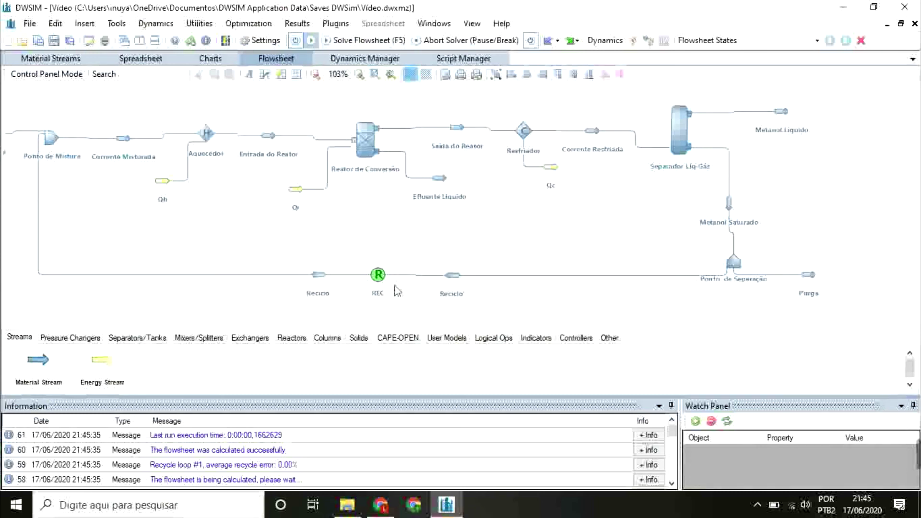
{"action": "double_click", "coordinate": [377, 274]}
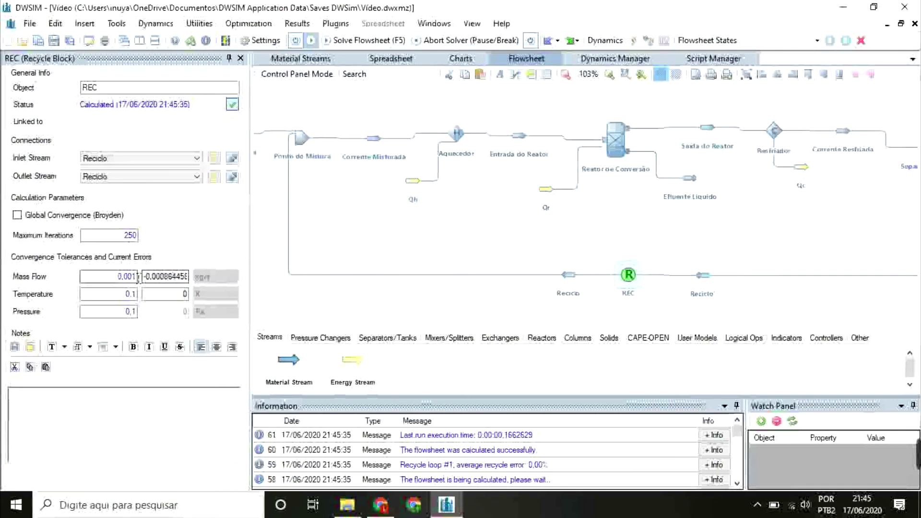
{"action": "left_click", "coordinate": [135, 276]}
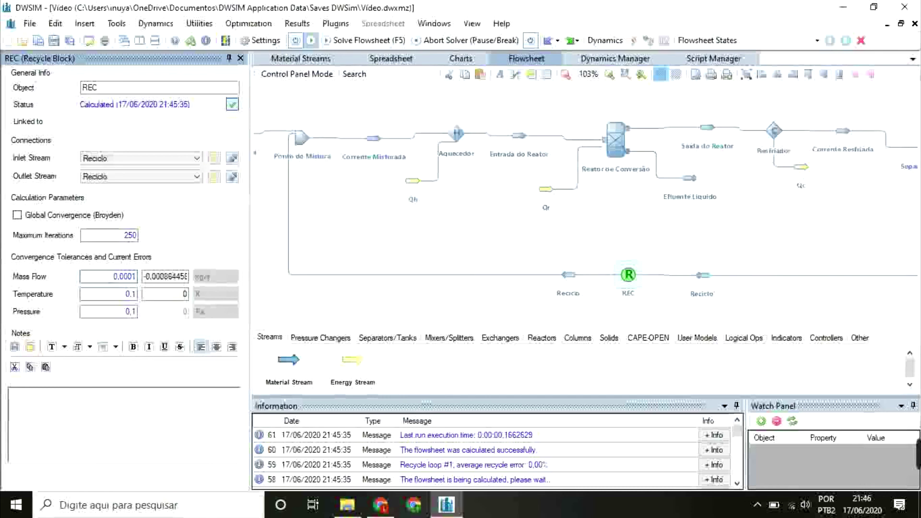
{"action": "key", "text": "Return"}
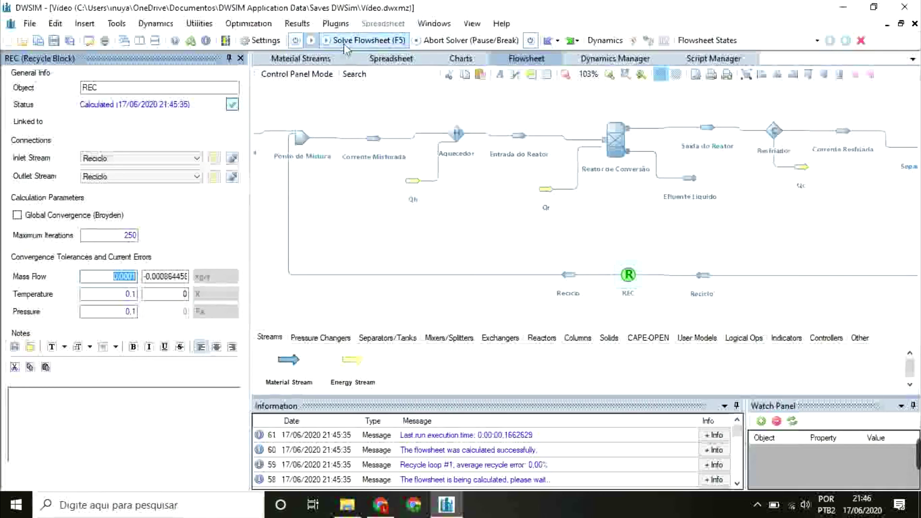
{"action": "left_click", "coordinate": [343, 42]}
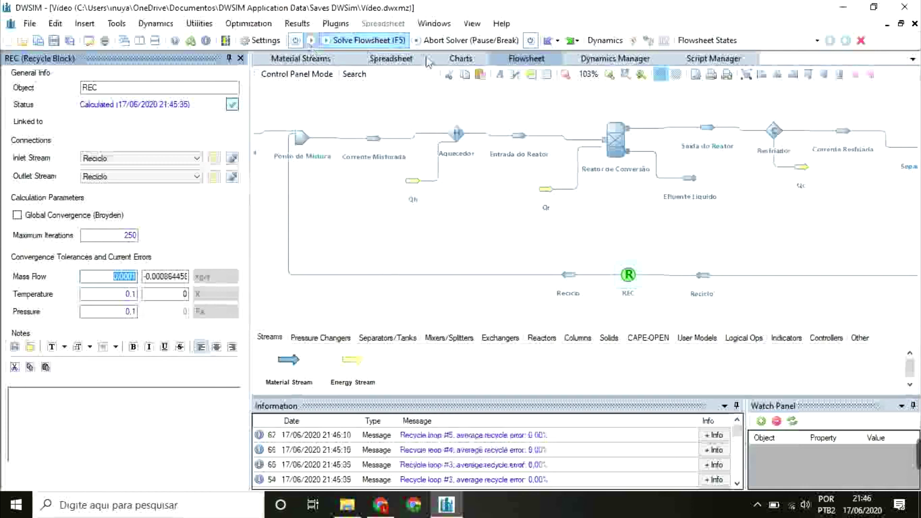
Examine the recalculated overall conversion in the spreadsheet alongside the REC block's mass flow error and its connected Reciclo streams
{"action": "left_click", "coordinate": [390, 59]}
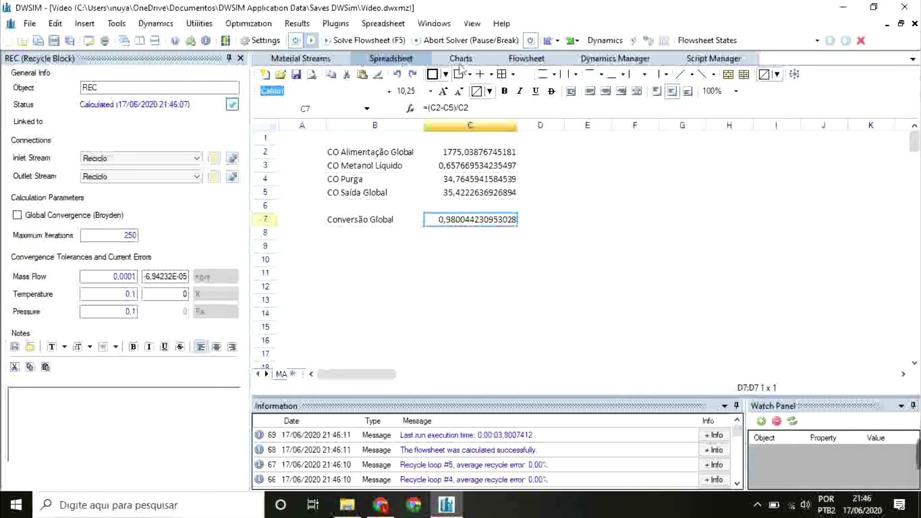
{"action": "left_click", "coordinate": [525, 59]}
{"action": "left_click_drag", "start_coordinate": [656, 245], "coordinate": [591, 225]}
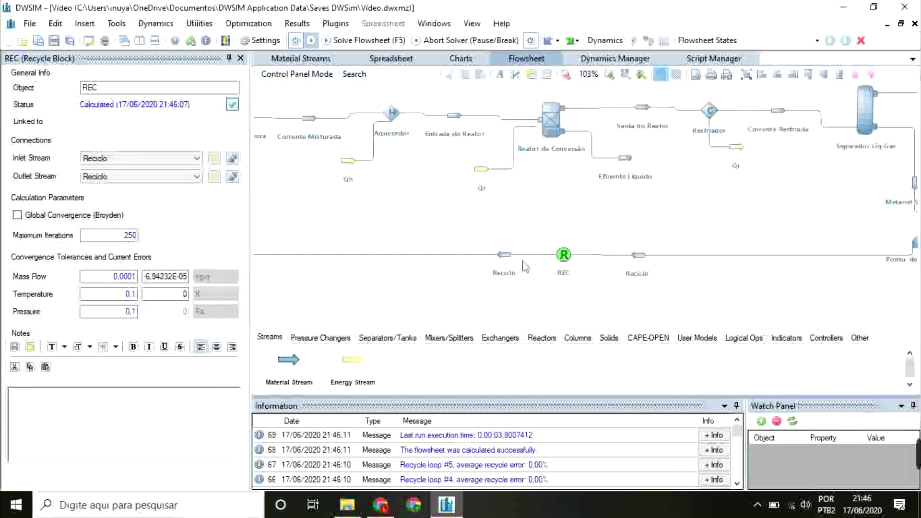
{"action": "left_click_drag", "start_coordinate": [723, 293], "coordinate": [680, 273]}
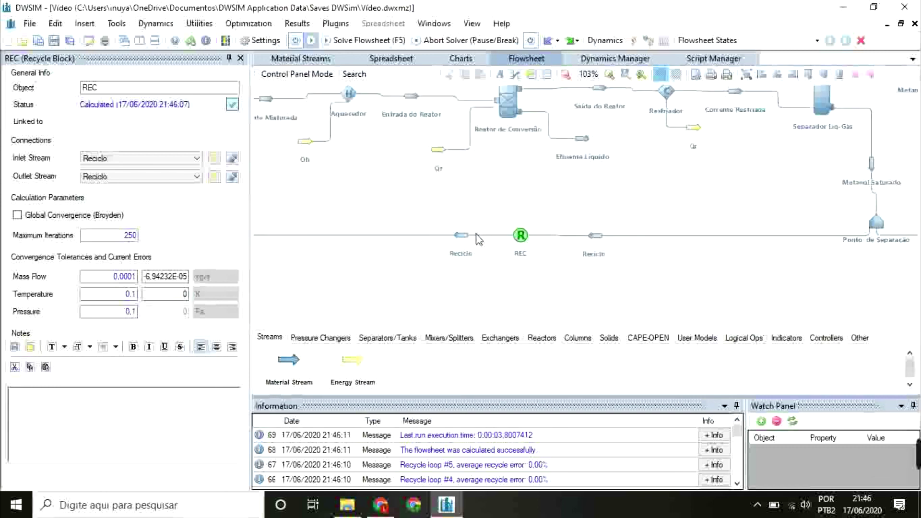
{"action": "mouse_move", "coordinate": [523, 244]}
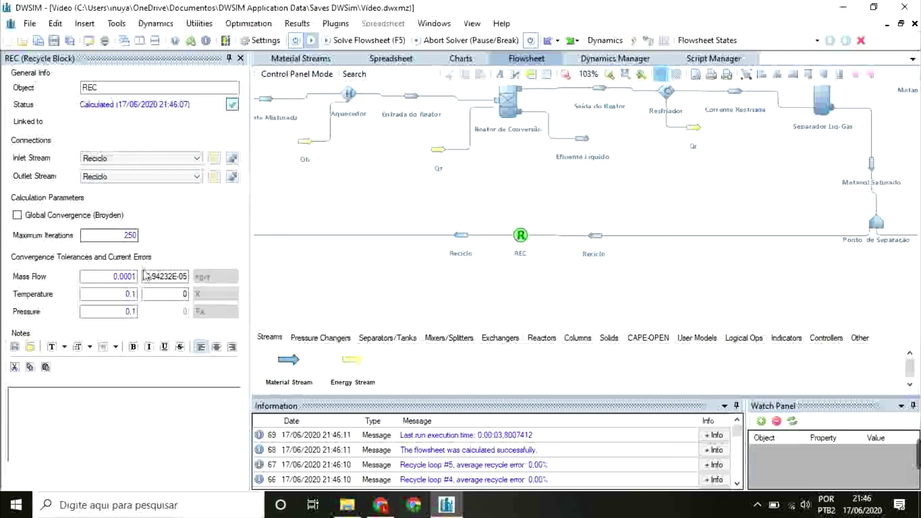
{"action": "left_click_drag", "start_coordinate": [604, 200], "coordinate": [557, 237]}
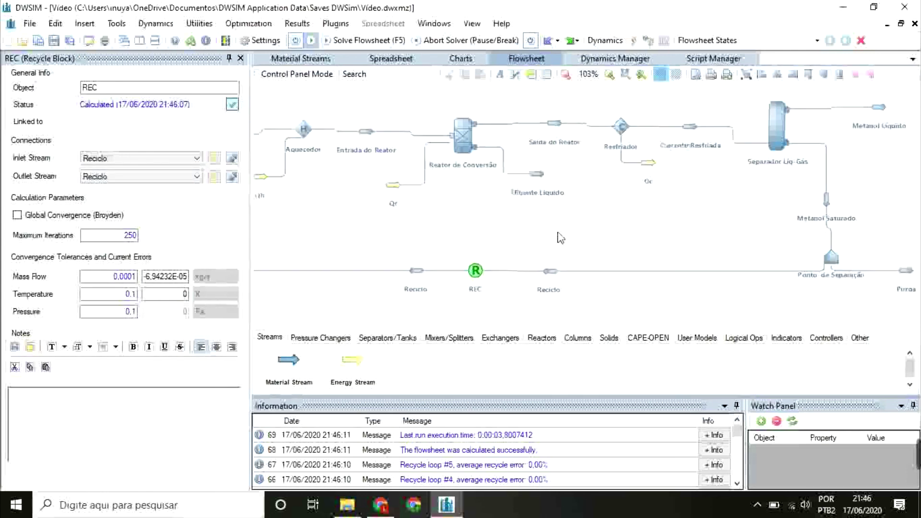
{"action": "left_click_drag", "start_coordinate": [463, 249], "coordinate": [476, 242]}
{"action": "left_click", "coordinate": [391, 58]}
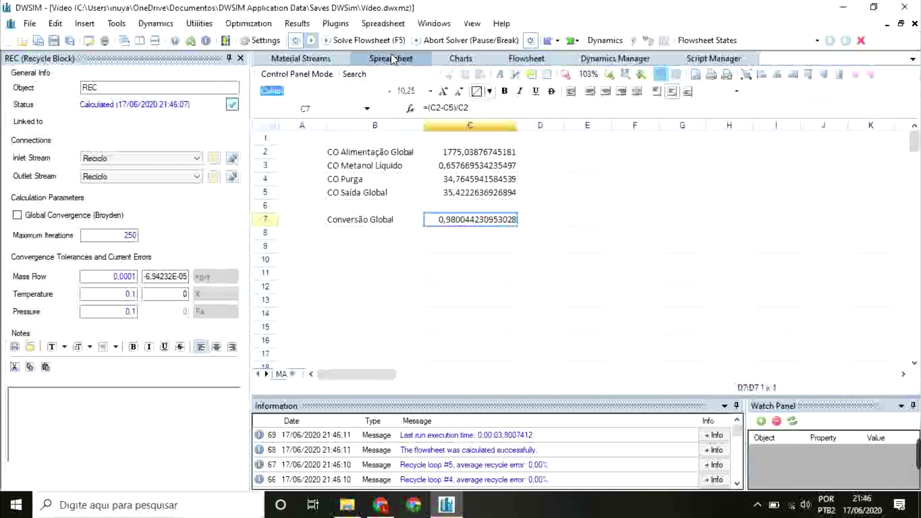
Inspect the compound results of the Corrente Misturada stream on a Mass Flows basis and close its properties
{"action": "left_click", "coordinate": [525, 60]}
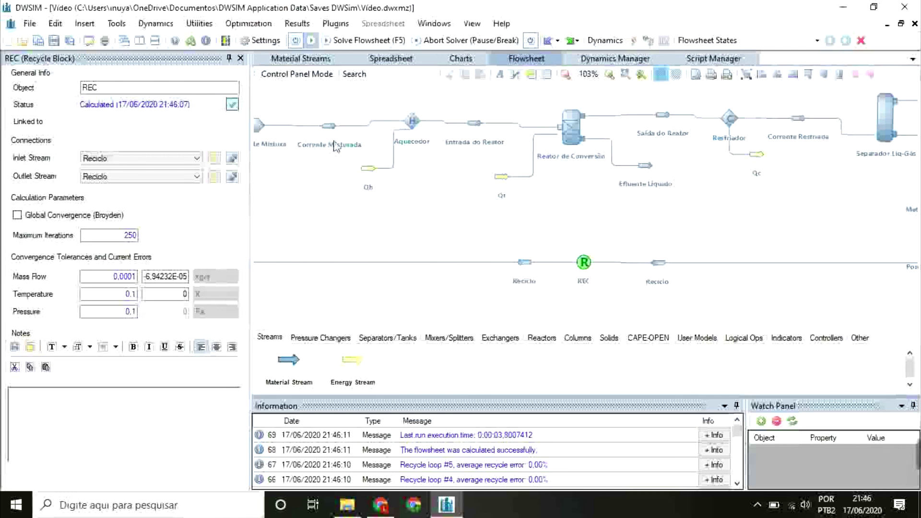
{"action": "mouse_move", "coordinate": [336, 129]}
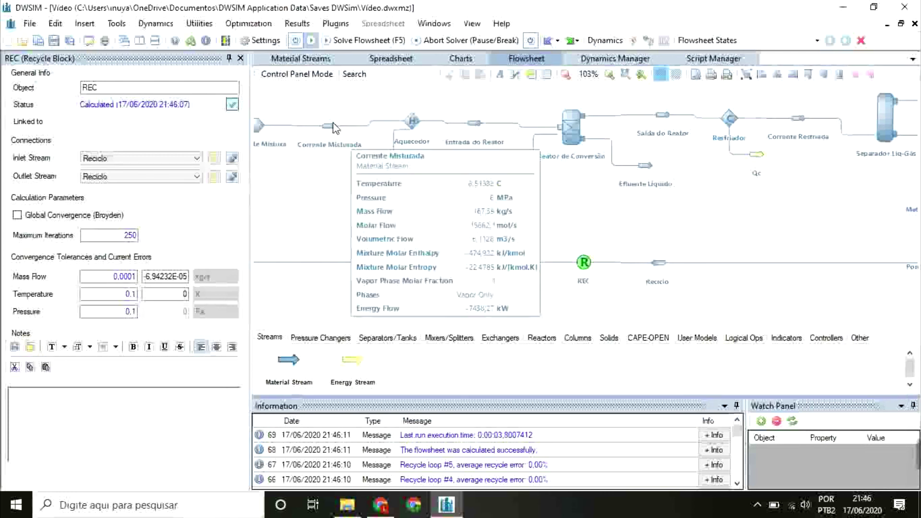
{"action": "left_click", "coordinate": [334, 129]}
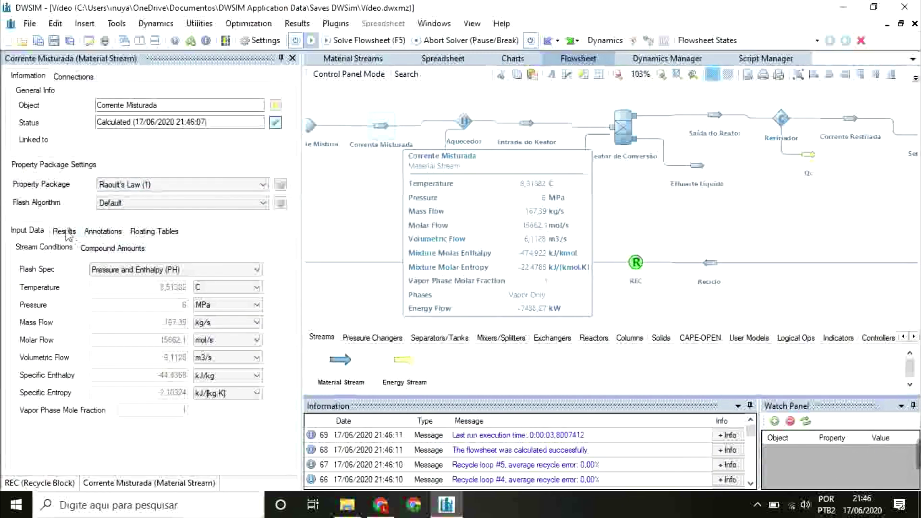
{"action": "left_click", "coordinate": [71, 231]}
{"action": "left_click", "coordinate": [119, 288]}
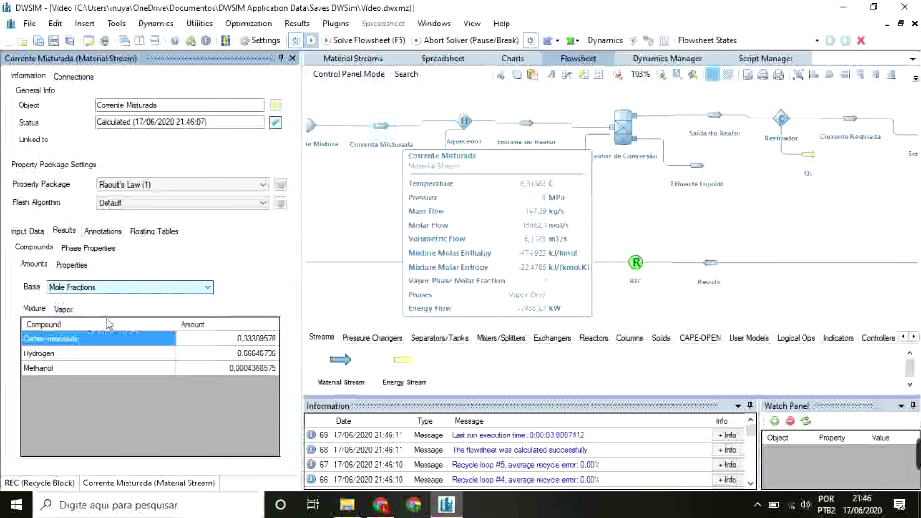
{"action": "left_click", "coordinate": [207, 286]}
{"action": "left_click", "coordinate": [208, 334]}
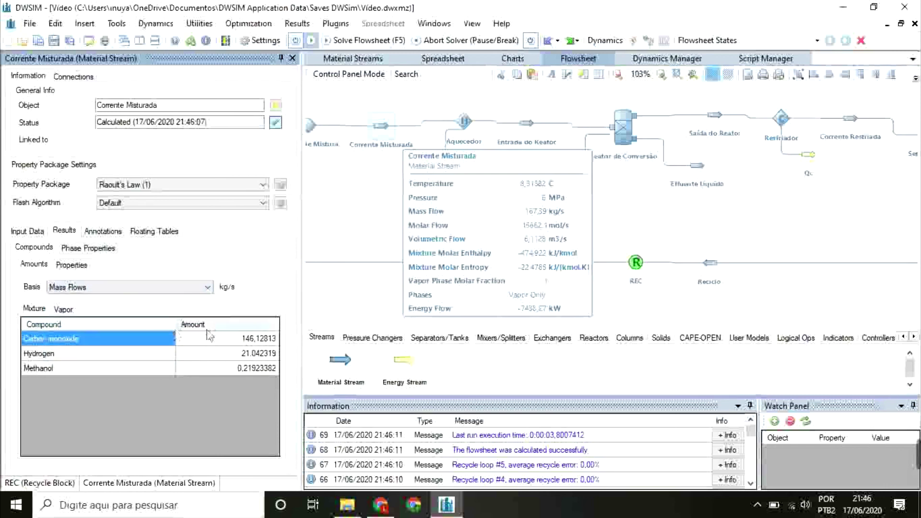
{"action": "left_click", "coordinate": [292, 58]}
Review the Corrente Misturada stream summary, close the REC block's properties and show the whole flowsheet
{"action": "left_click_drag", "start_coordinate": [746, 216], "coordinate": [690, 219]}
{"action": "left_click_drag", "start_coordinate": [509, 256], "coordinate": [713, 232]}
{"action": "left_click_drag", "start_coordinate": [547, 215], "coordinate": [487, 251]}
{"action": "mouse_move", "coordinate": [472, 140]}
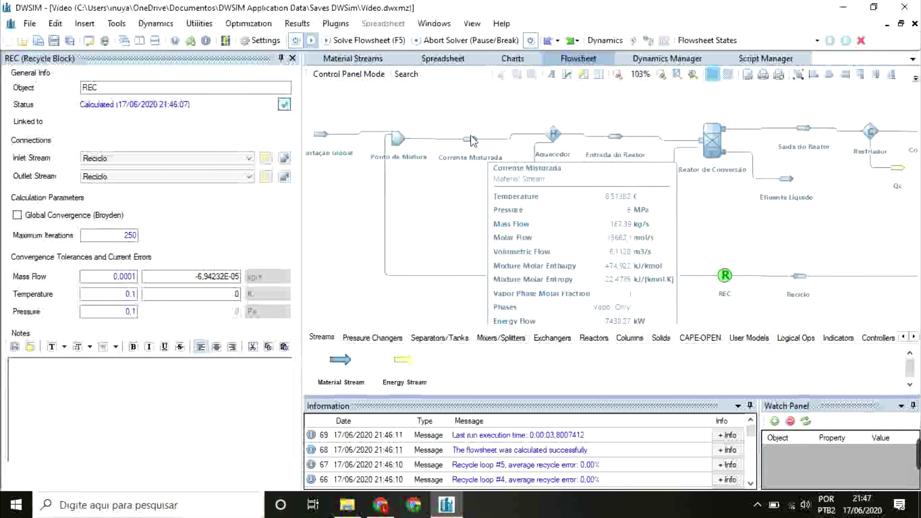
{"action": "left_click_drag", "start_coordinate": [637, 231], "coordinate": [559, 228]}
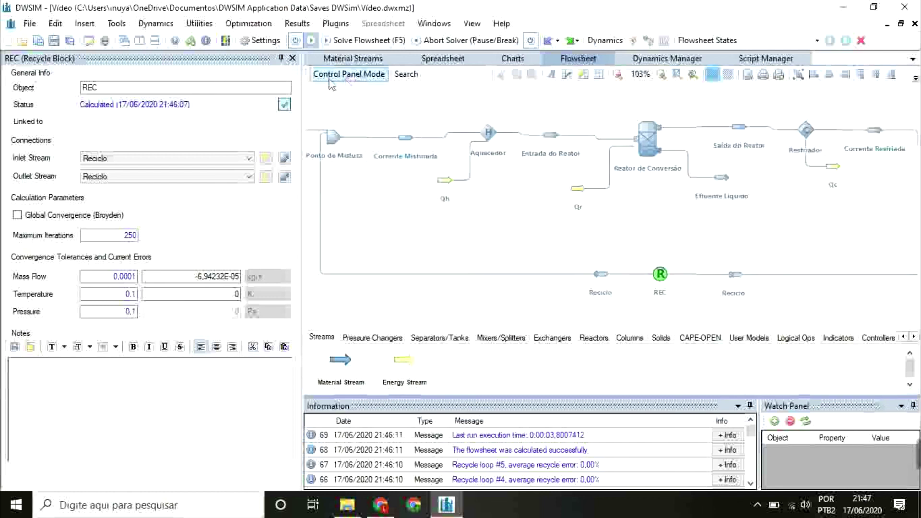
{"action": "left_click", "coordinate": [292, 58]}
{"action": "scroll", "coordinate": [551, 257], "scroll_direction": "down", "scroll_amount": 3}
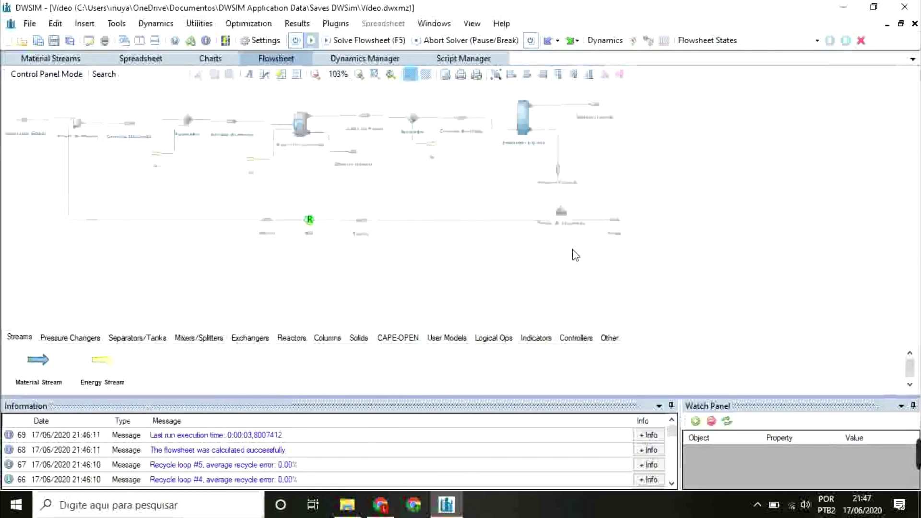
{"action": "left_click_drag", "start_coordinate": [395, 206], "coordinate": [475, 218]}
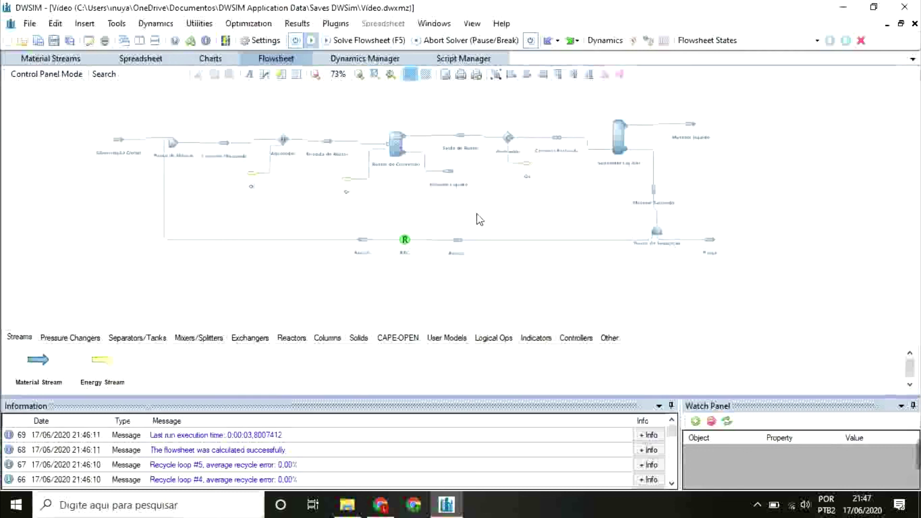